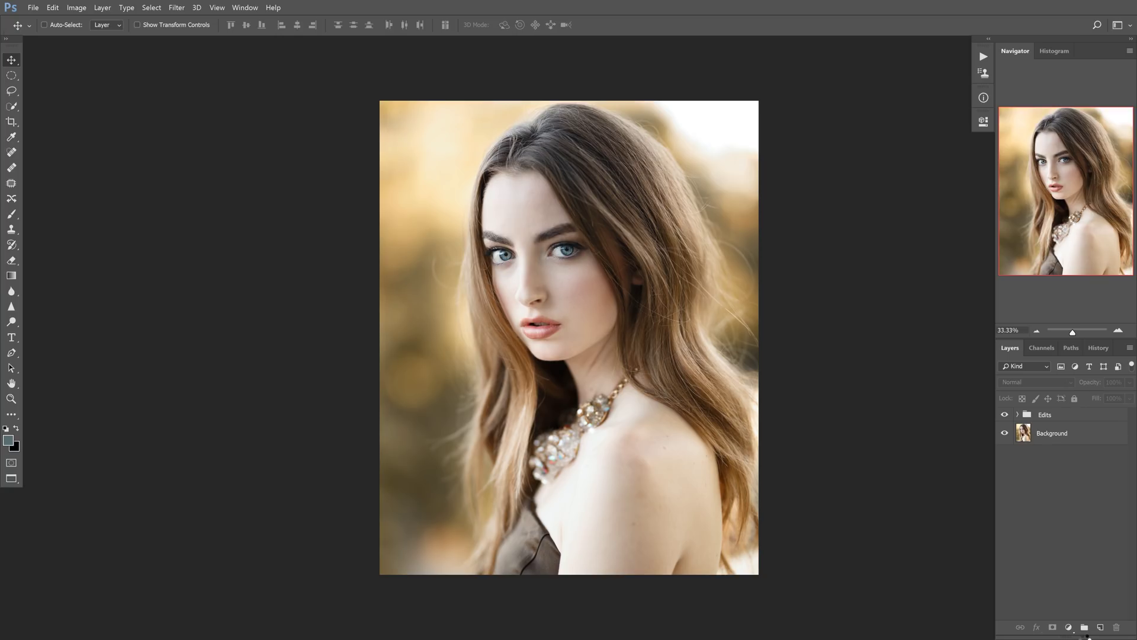
Step: Stamp all visible layers into a new Layer 1, undoing the accidental extra copy
key("ctrl+shift+alt+e")
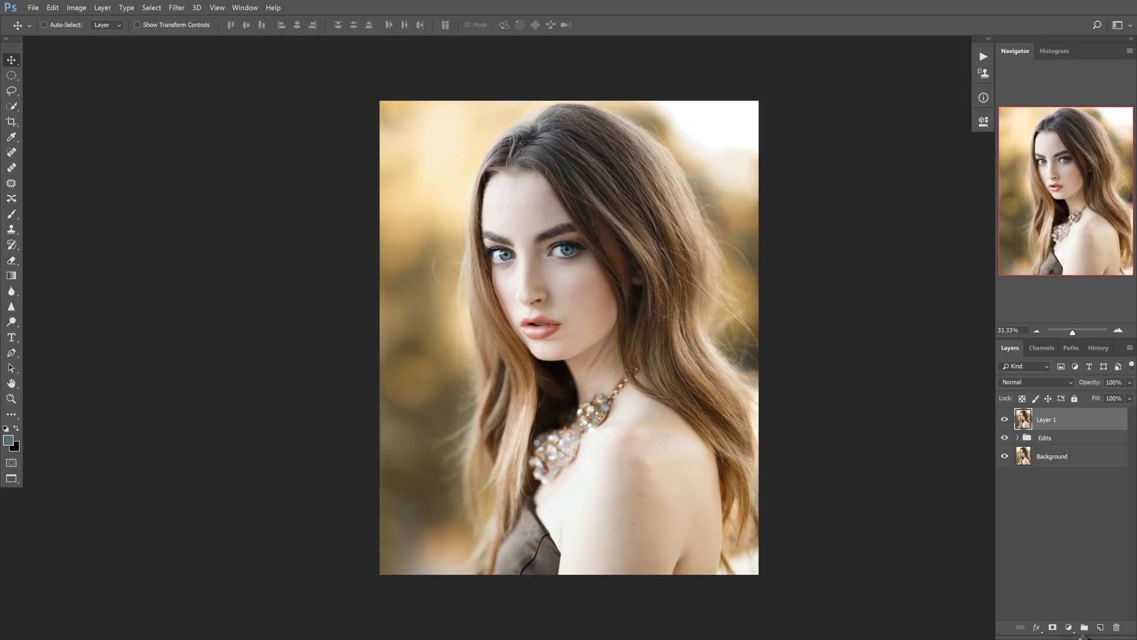
key("ctrl+j")
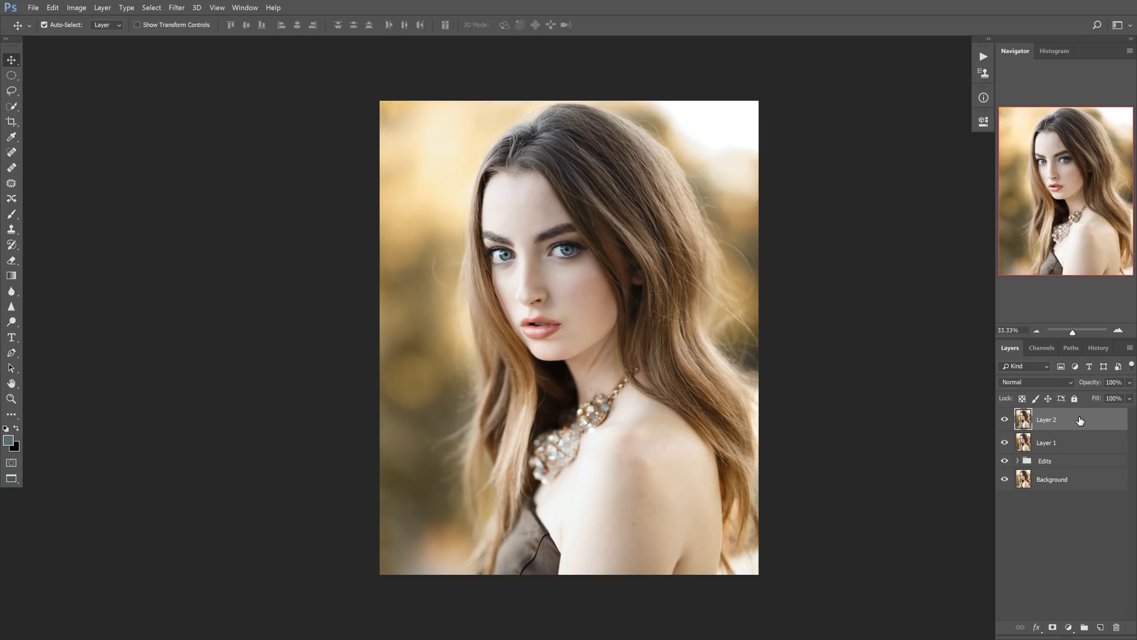
key("ctrl+z")
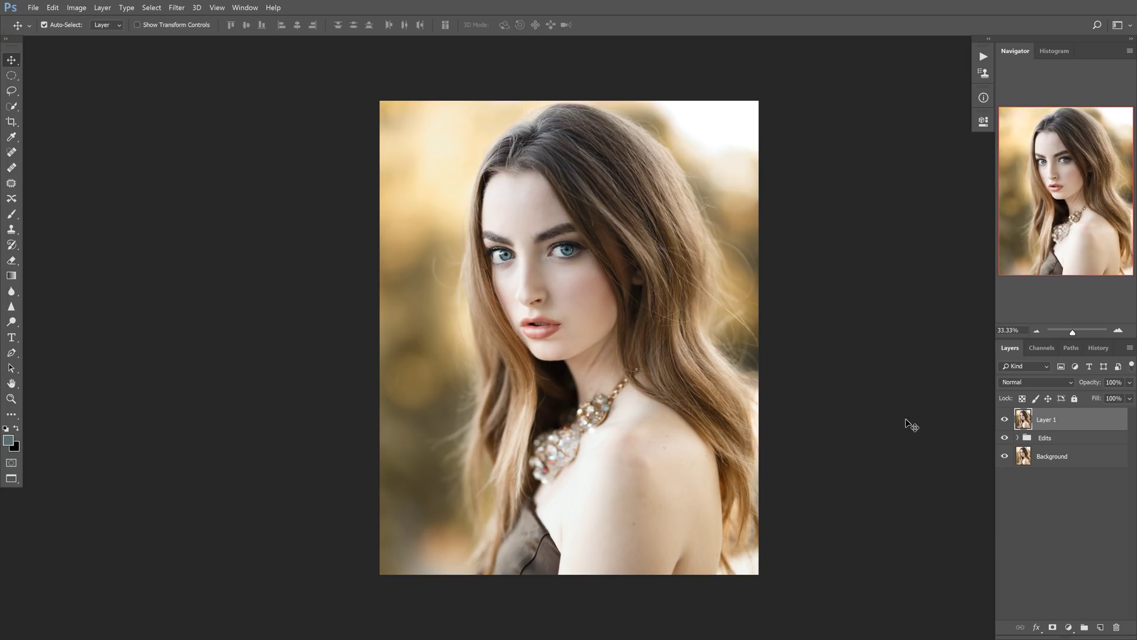
Step: Desaturate Layer 1 with Hue/Saturation at Saturation -100, undoing and redoing to compare
key("ctrl")
key("ctrl+alt+u")
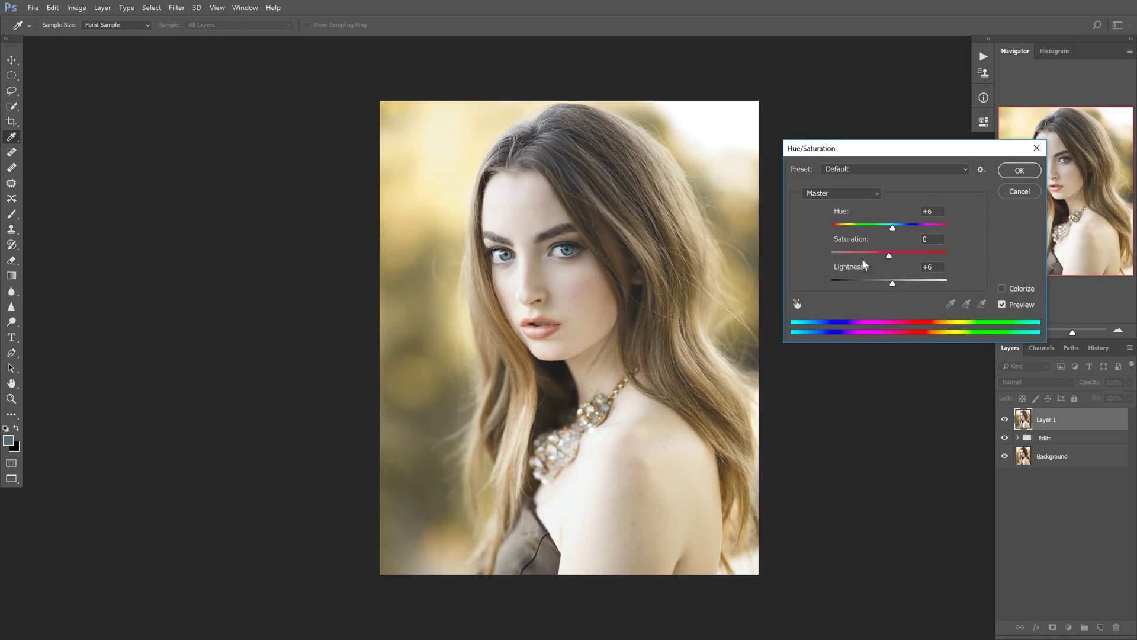
left_click_drag(889, 256, 791, 257)
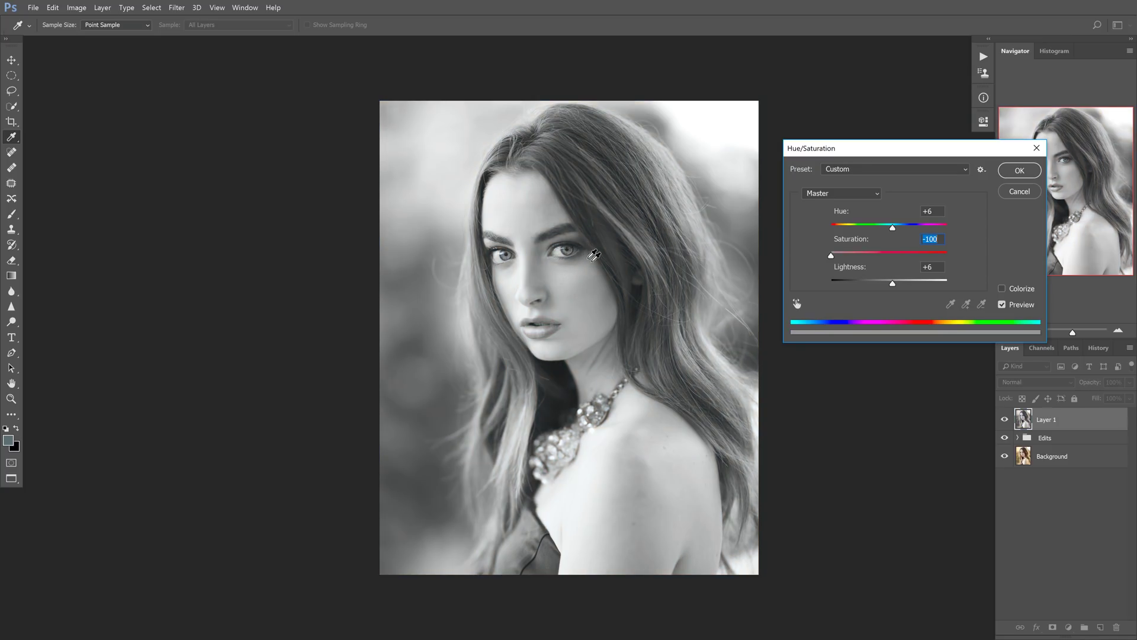
left_click(1018, 171)
key("ctrl+z")
key("ctrl")
key("ctrl+z")
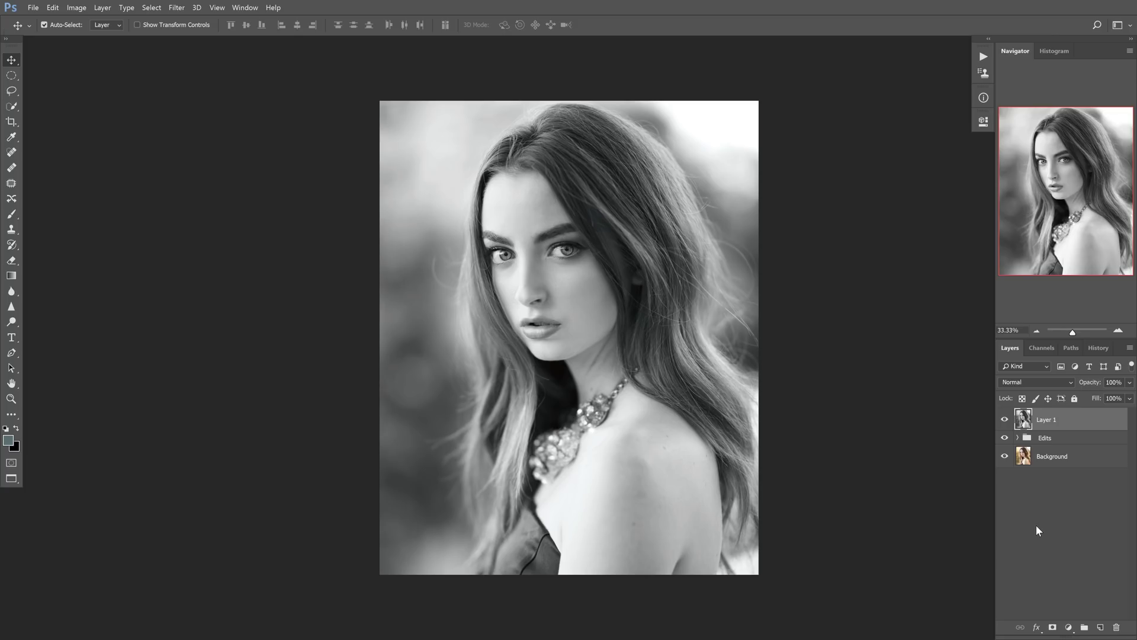
Step: Run Filter > Other > High Pass on Layer 1 and preview a 10-pixel radius
left_click(176, 8)
mouse_move(264, 239)
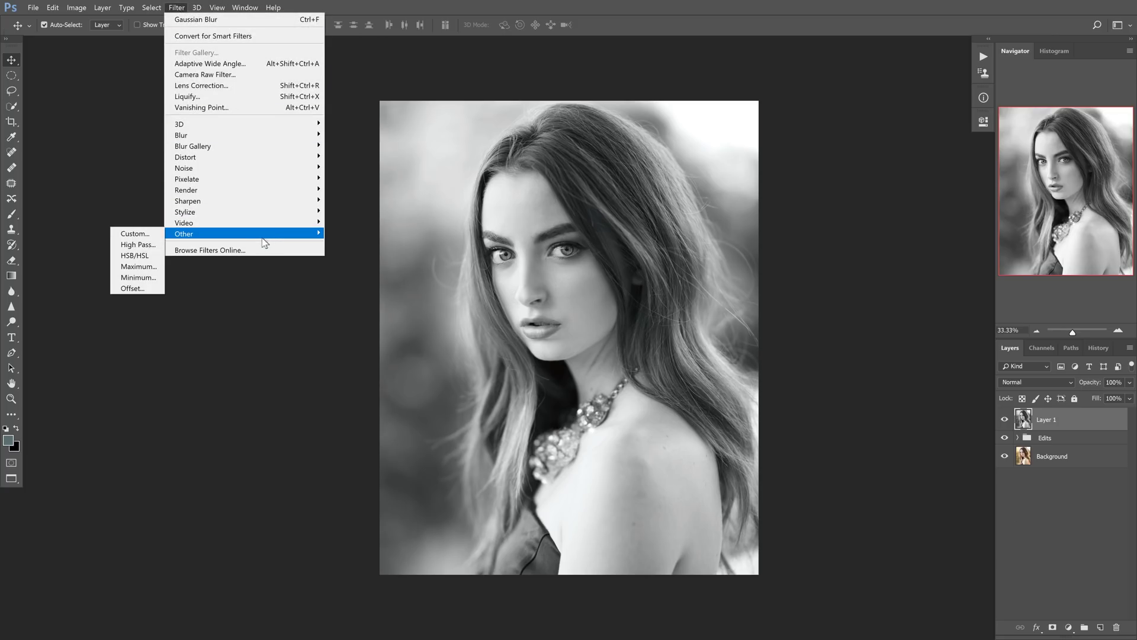
left_click(153, 245)
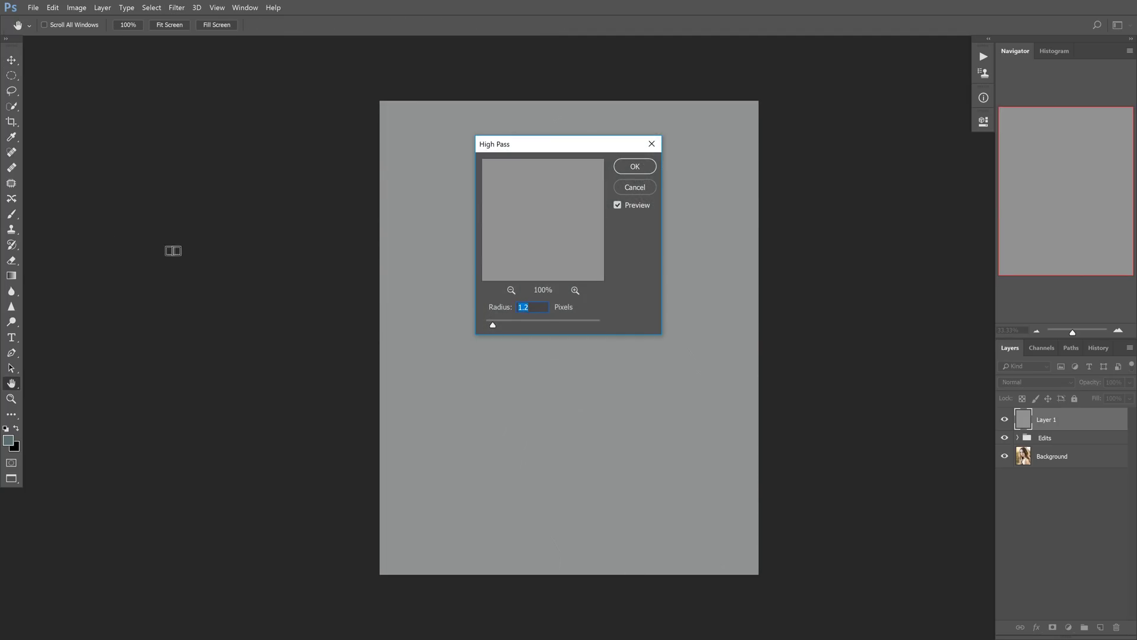
left_click_drag(583, 145, 851, 147)
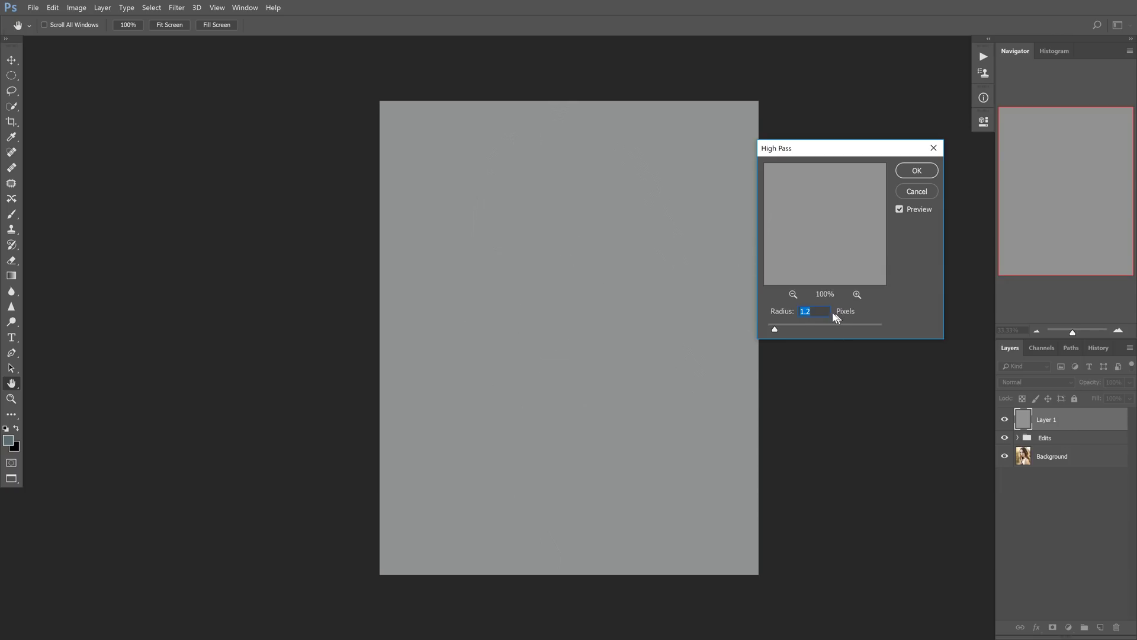
left_click(818, 313)
double_click(817, 313)
type("10")
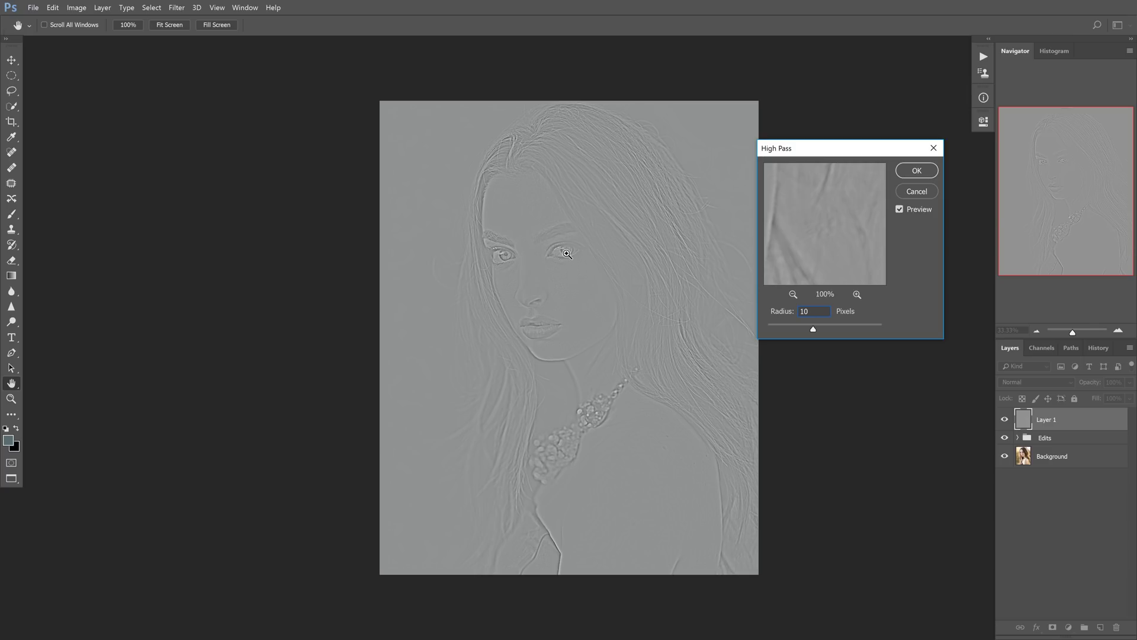
Step: Zoom into the eye and fine-tune the High Pass radius down to 0.7 pixels
left_click_drag(567, 253, 677, 264)
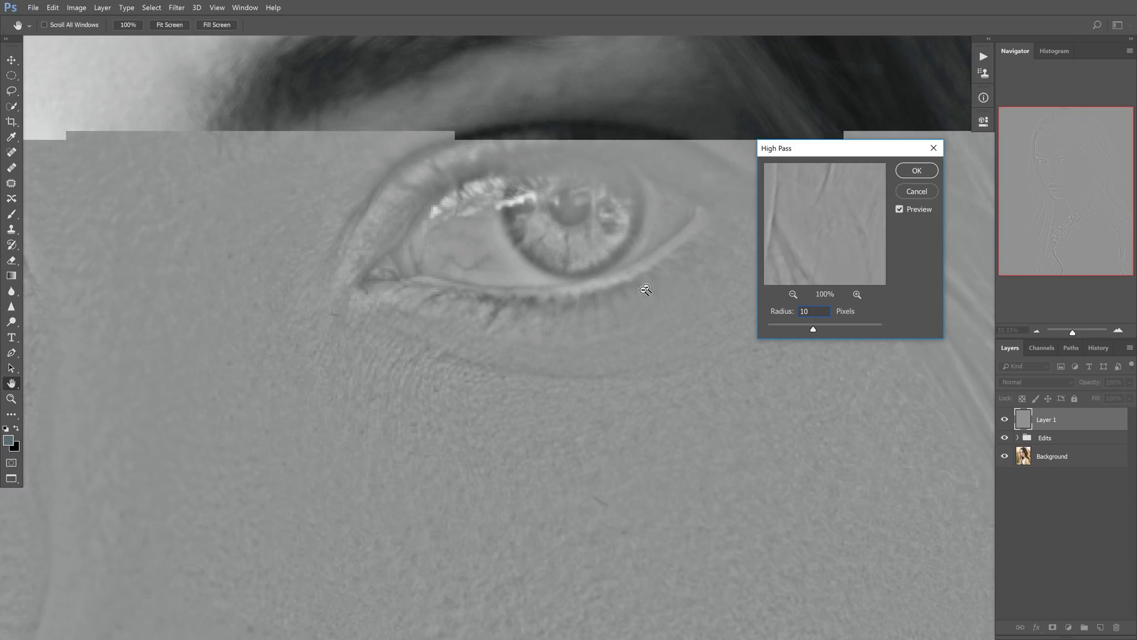
left_click_drag(605, 319, 579, 485)
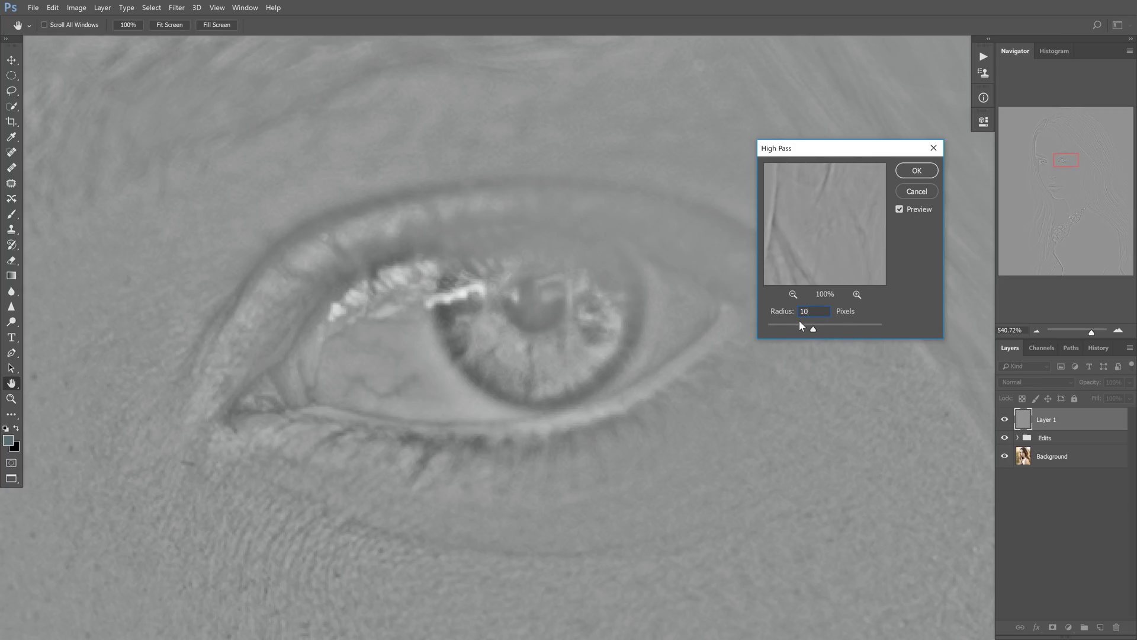
double_click(816, 312)
type("1")
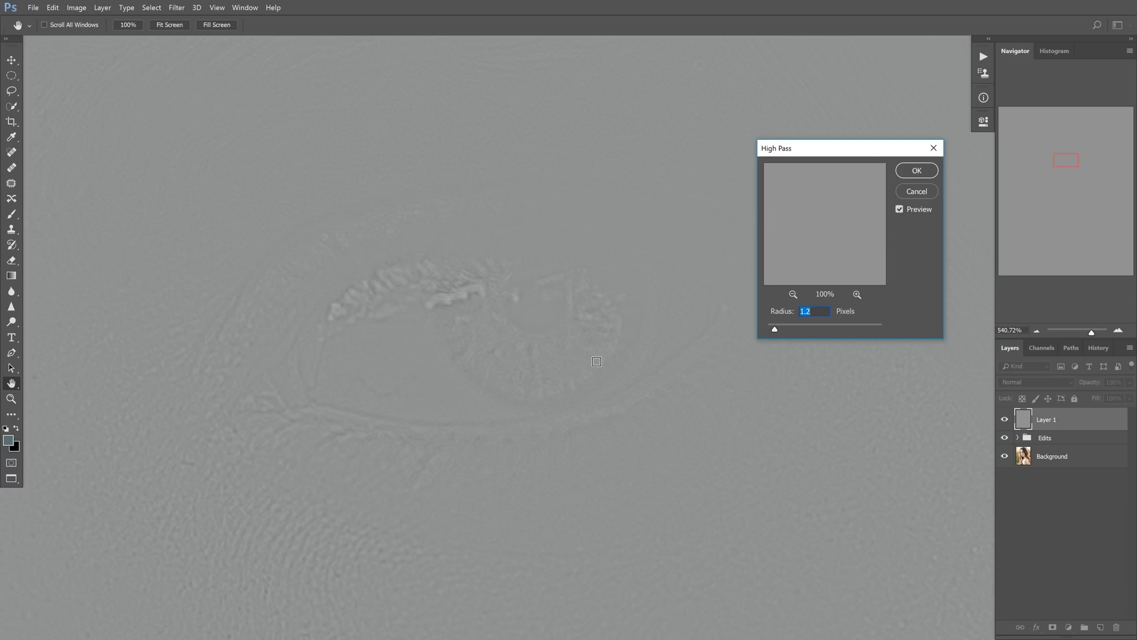
key("Up")
left_click_drag(255, 463, 518, 431)
left_click_drag(302, 409, 589, 411)
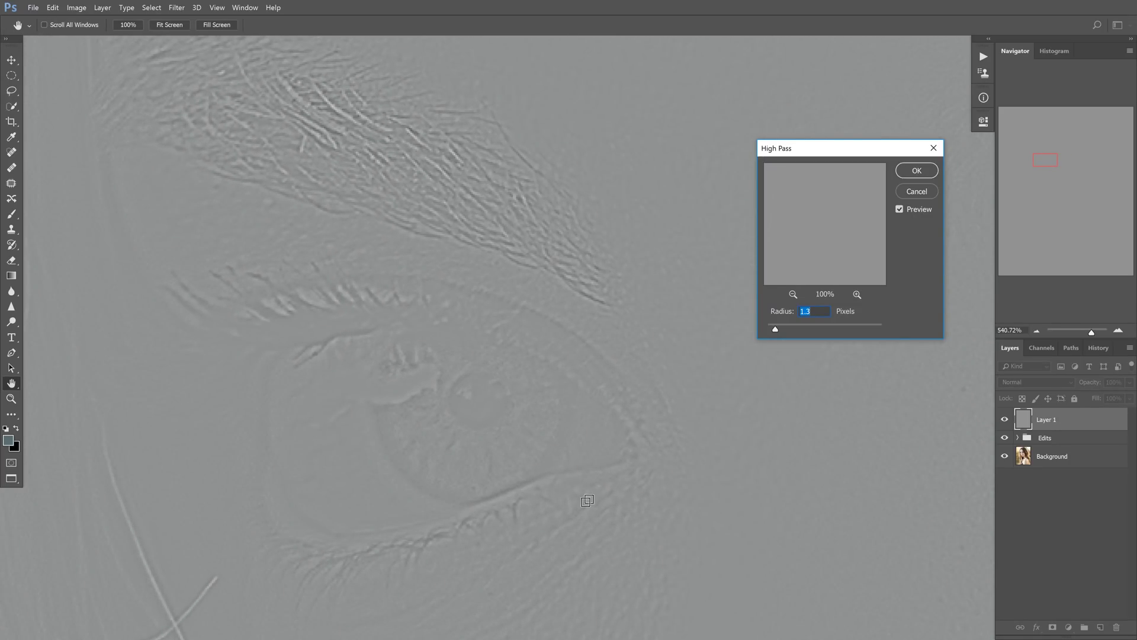
left_click_drag(521, 452, 494, 354)
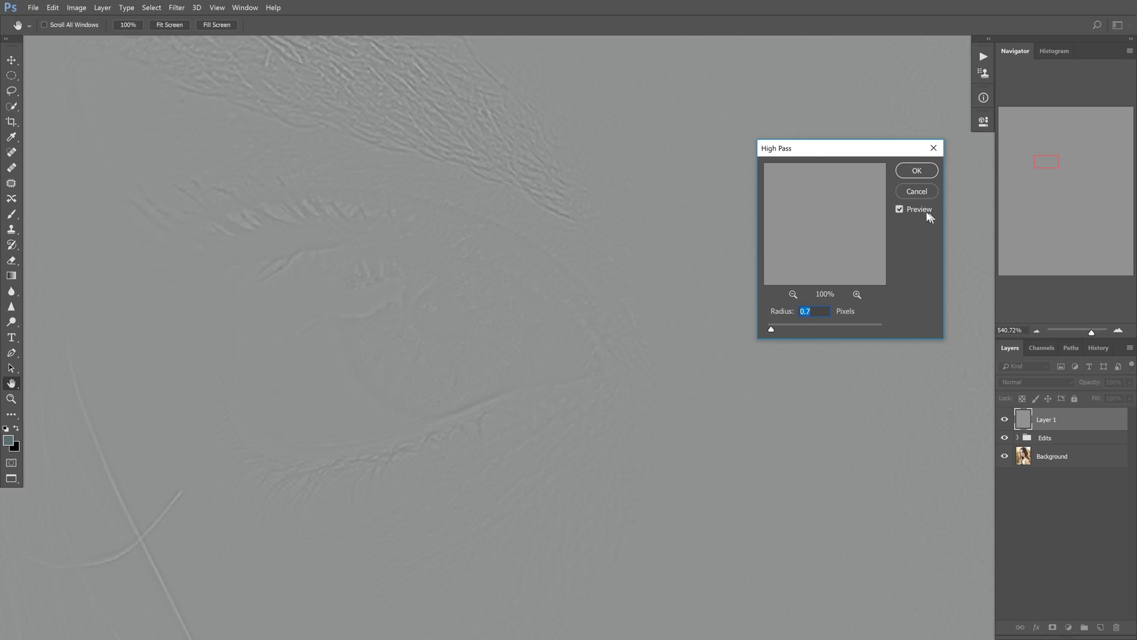
Step: Apply the 0.7-pixel High Pass and zoom back out from the eye close-up
left_click(918, 170)
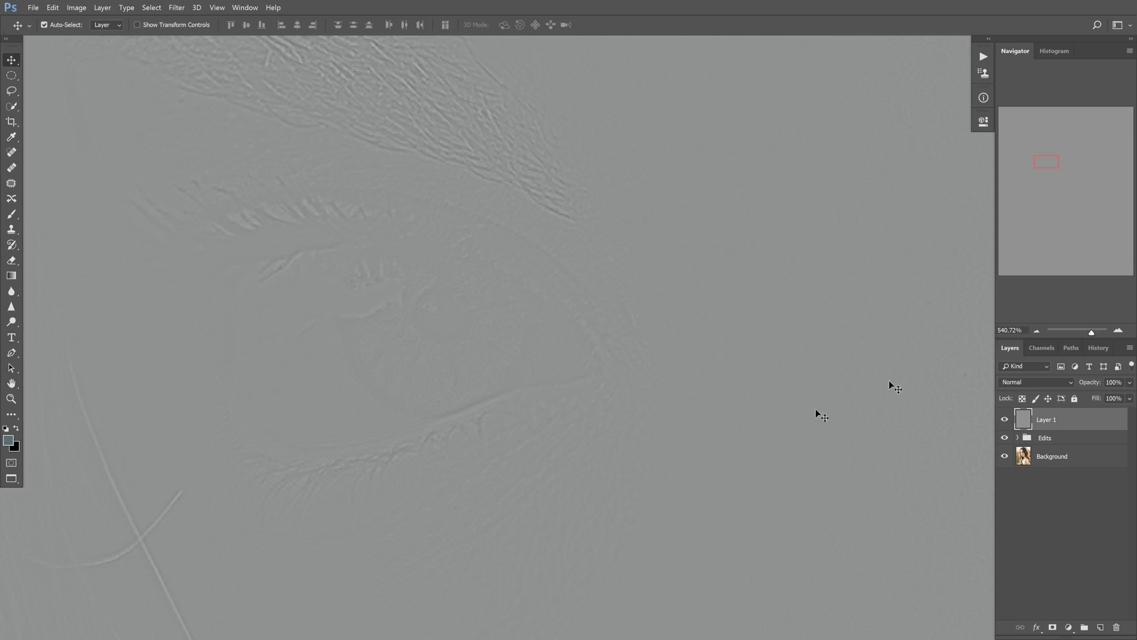
left_click(1037, 331)
left_click(1037, 330)
left_click(1037, 330)
left_click(1037, 331)
left_click(1037, 331)
left_click_drag(1028, 261, 1063, 201)
Step: At 100% zoom, duplicate the high-pass Layer 1 into three copies
left_click(1037, 331)
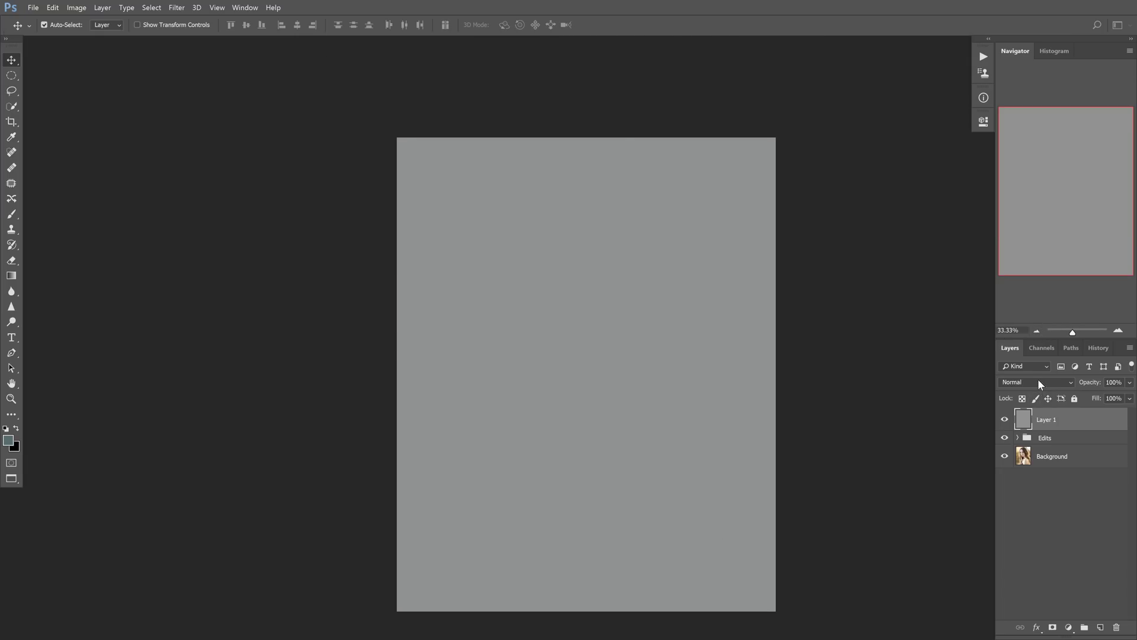
left_click(1117, 331)
left_click(1118, 330)
left_click(1118, 331)
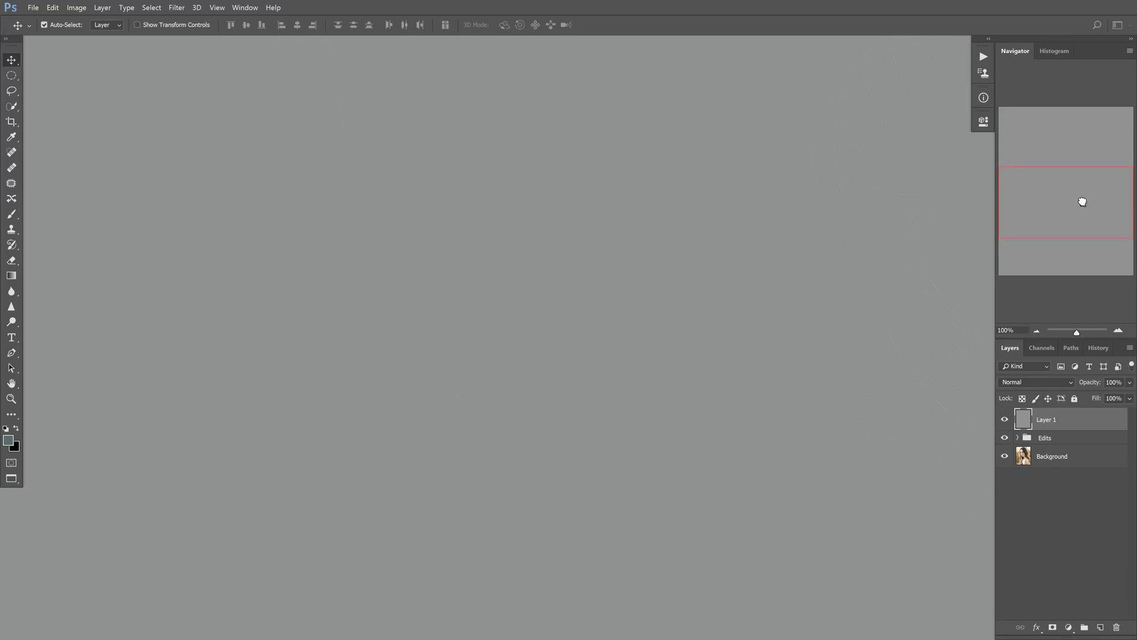
left_click_drag(1082, 200, 1080, 160)
key("ctrl+j")
key("ctrl+j")
key("ctrl+j")
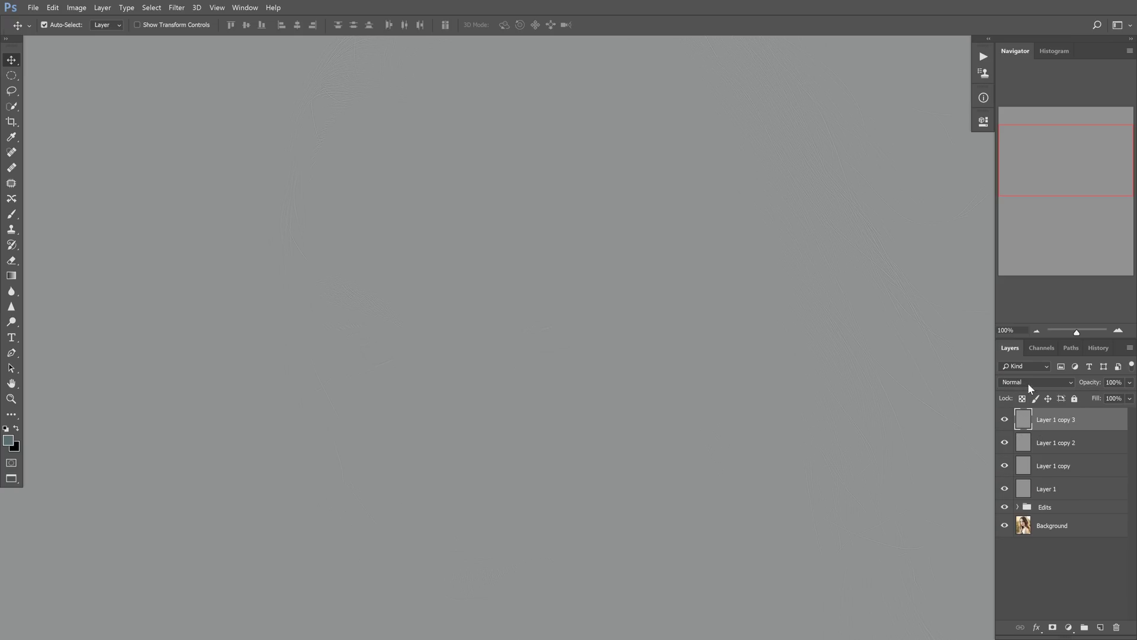
Step: Hide the three layer copies and set the original Layer 1 to Overlay blend mode
left_click_drag(1004, 419, 1007, 470)
left_click(1047, 489)
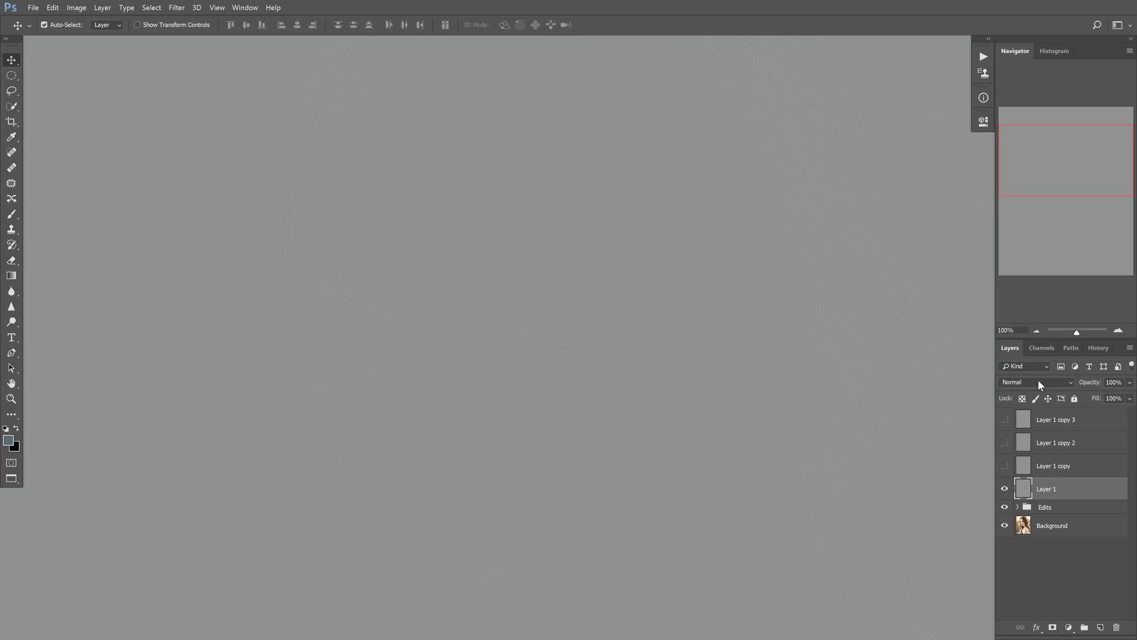
left_click(1038, 381)
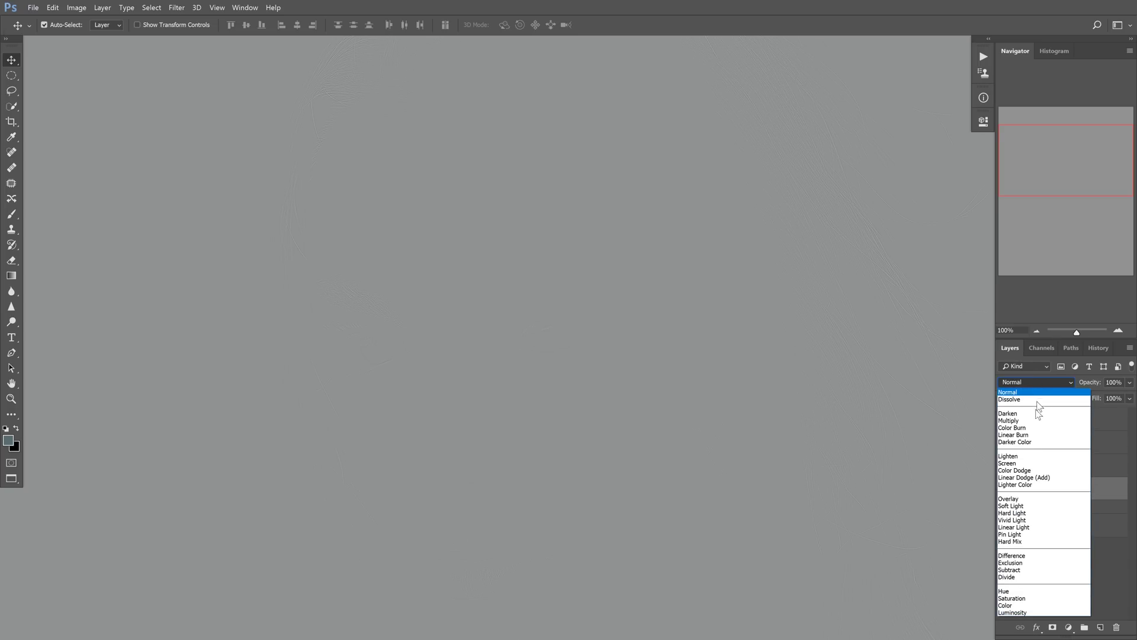
left_click(1026, 499)
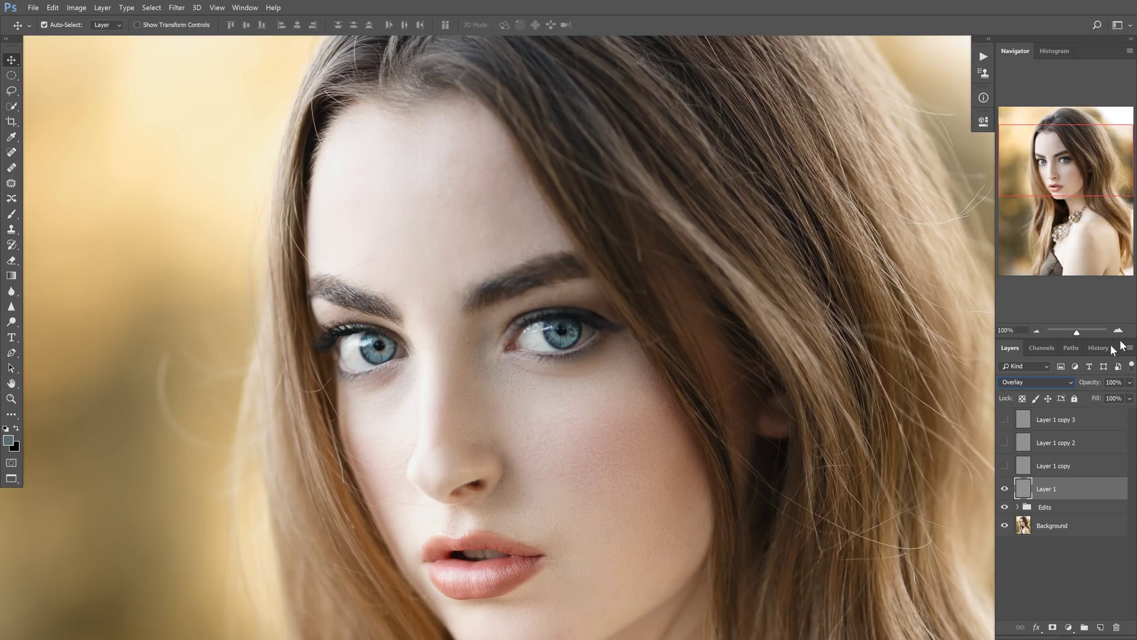
Step: Zoom to 200% on the eyes and toggle Layer 1 to compare the Overlay sharpening
left_click(1119, 331)
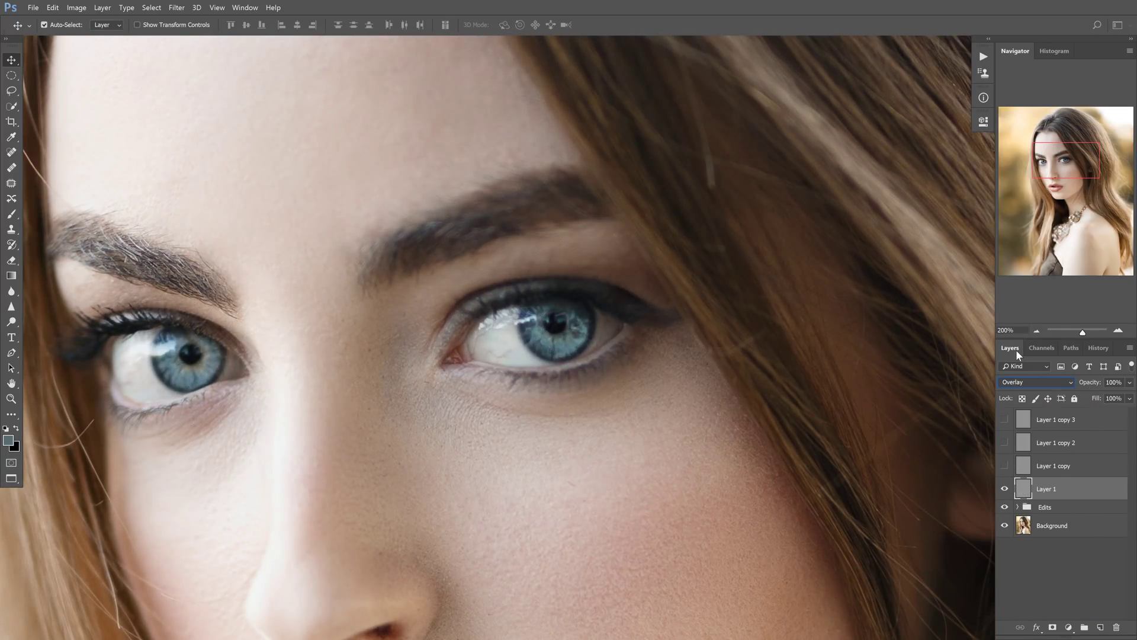
left_click_drag(1041, 179, 1032, 192)
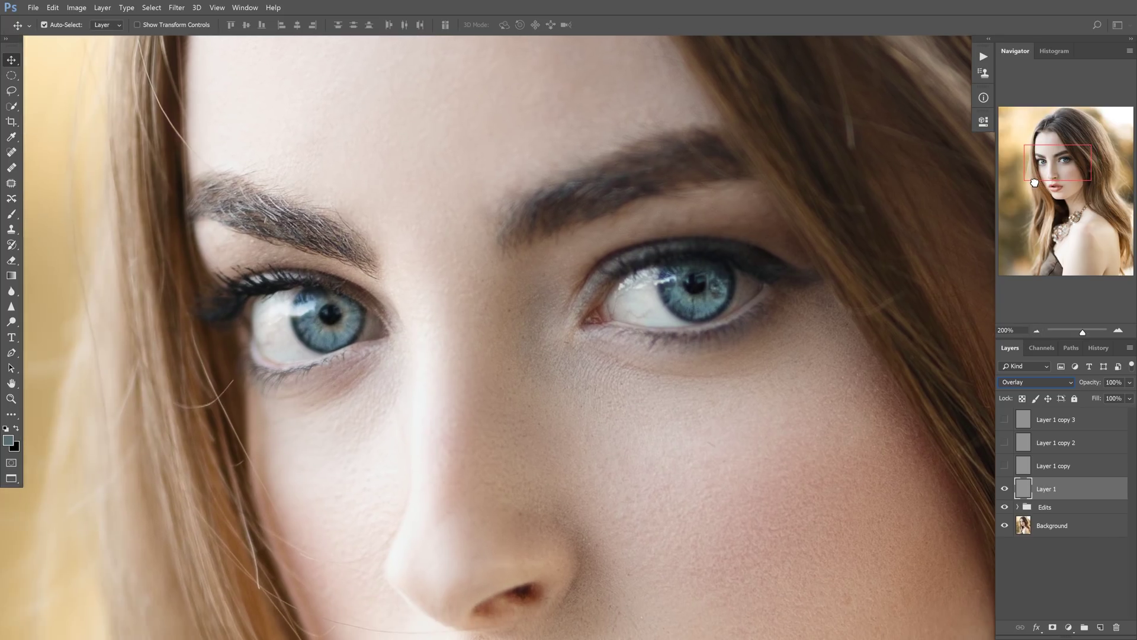
left_click(1003, 490)
left_click(1003, 490)
left_click(1002, 490)
left_click(1003, 490)
left_click(1003, 490)
left_click(1003, 490)
Step: Zoom to 300% on the eye and repeatedly toggle Layer 1 to judge the sharpening
left_click(1118, 330)
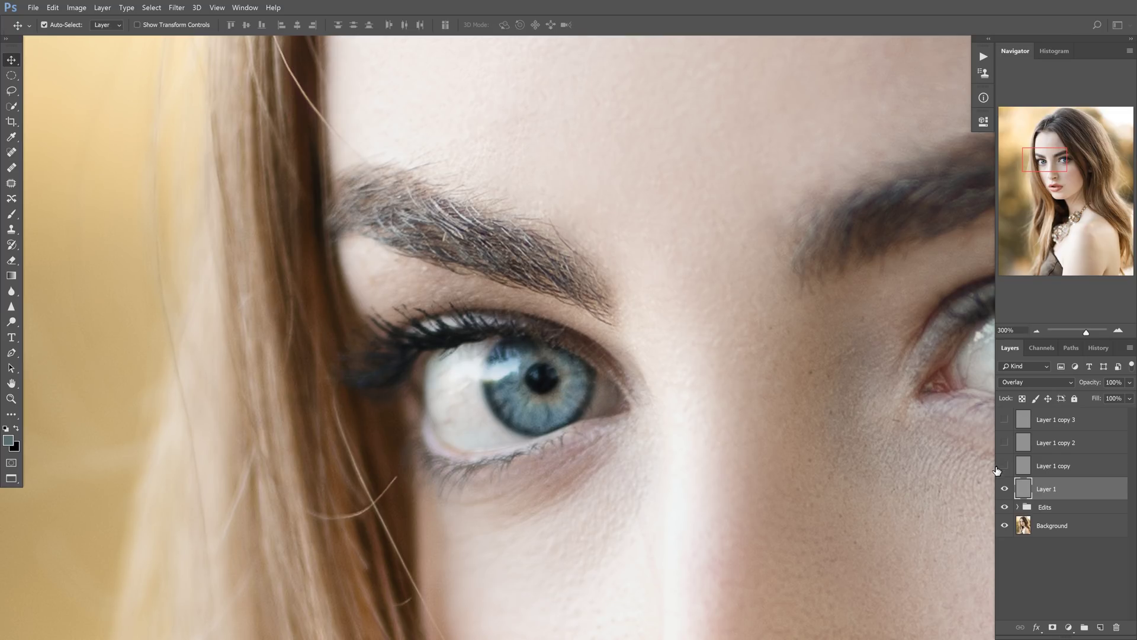
left_click(1005, 489)
left_click(1004, 490)
left_click(1004, 491)
left_click(1004, 491)
left_click(1004, 492)
left_click(1004, 491)
left_click(1004, 489)
left_click(1004, 490)
left_click(1004, 490)
left_click(1004, 489)
Step: Save a History snapshot named 'Overlay High Pass' and return to the Layers panel
left_click(1099, 347)
left_click(1129, 348)
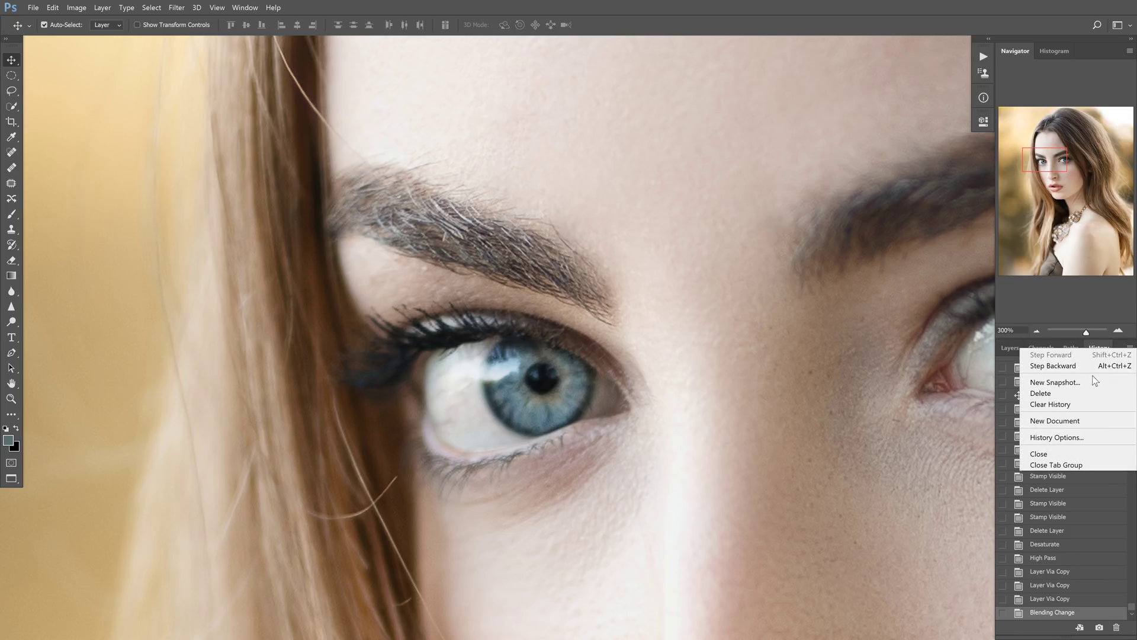
left_click(1082, 382)
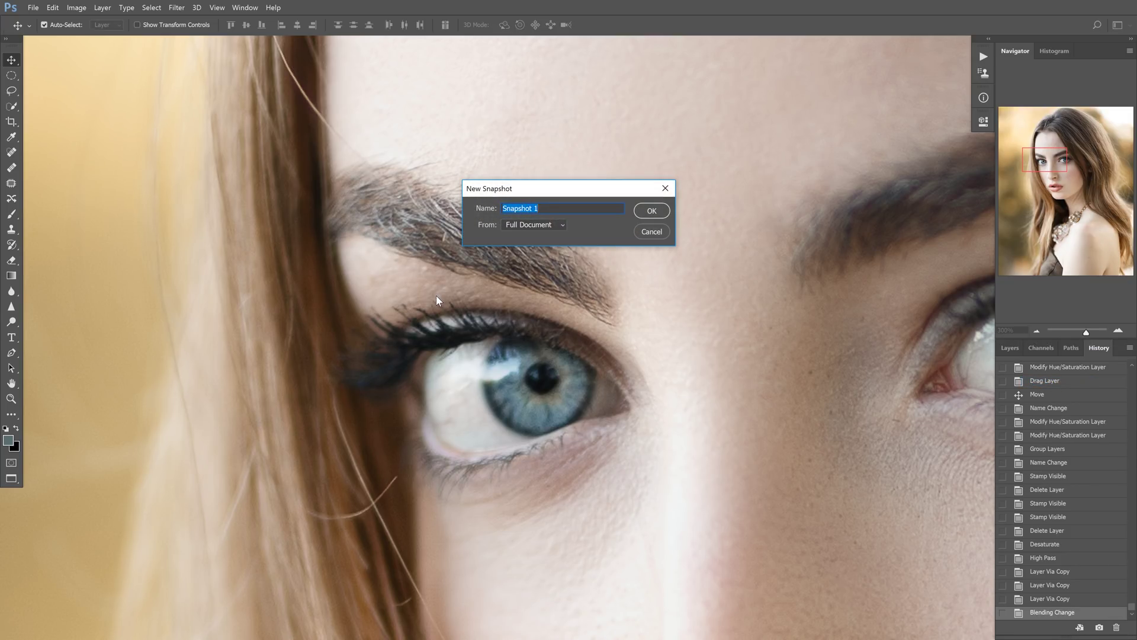
type("Overlay High Pass")
key("Return")
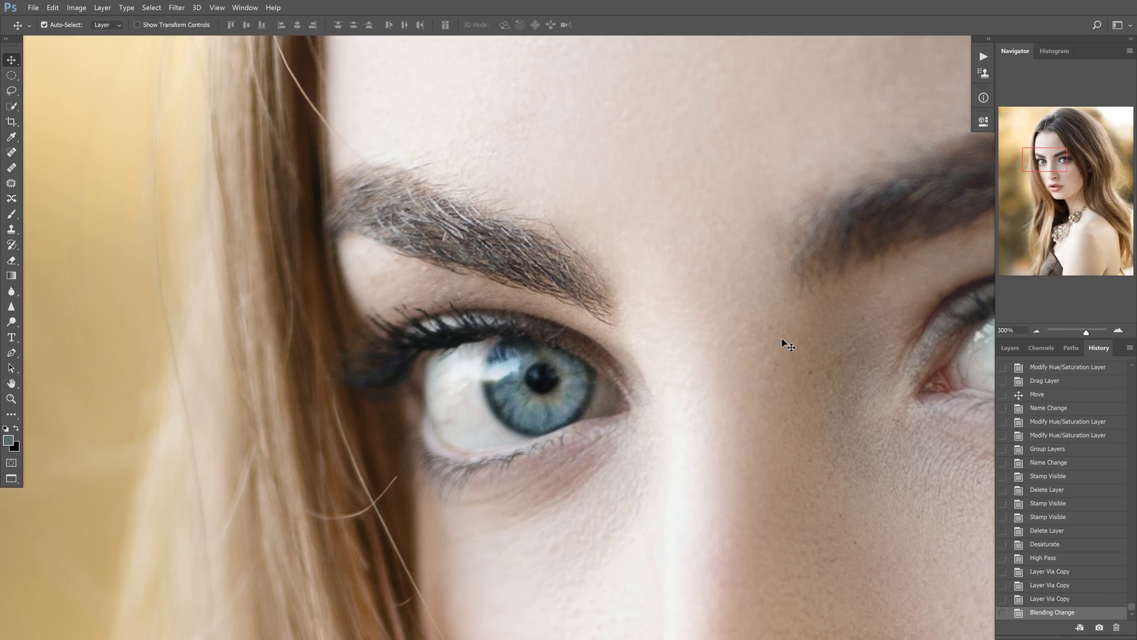
left_click(1009, 348)
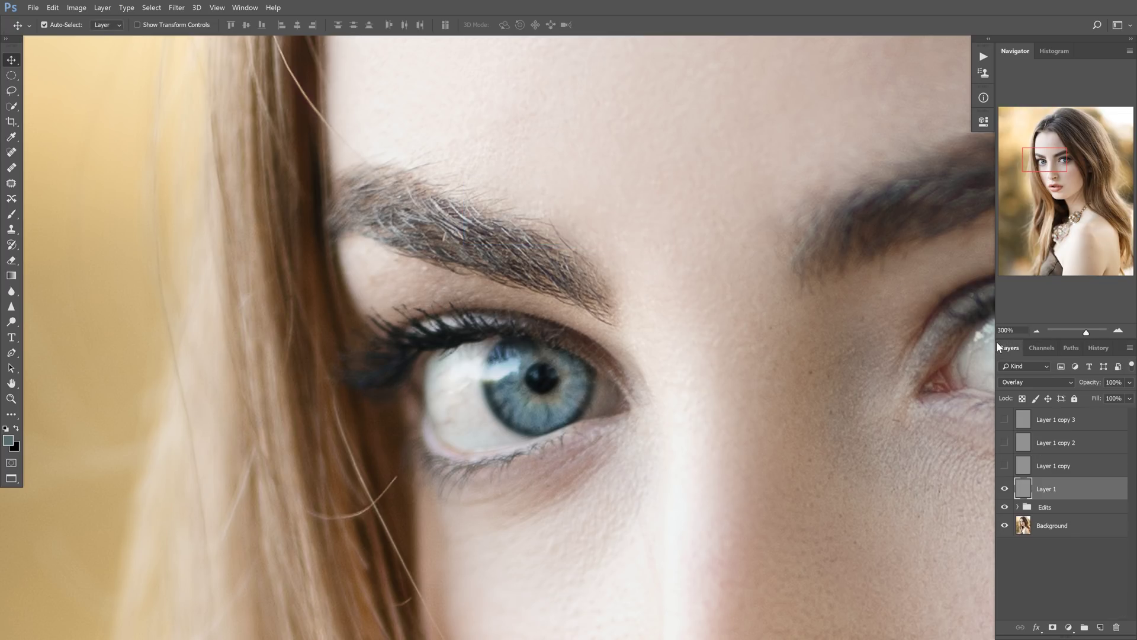
Step: Hide Layer 1, show and select Layer 1 copy, and set it to Vivid Light
left_click(1005, 489)
left_click(1005, 466)
left_click(1063, 468)
left_click(1053, 380)
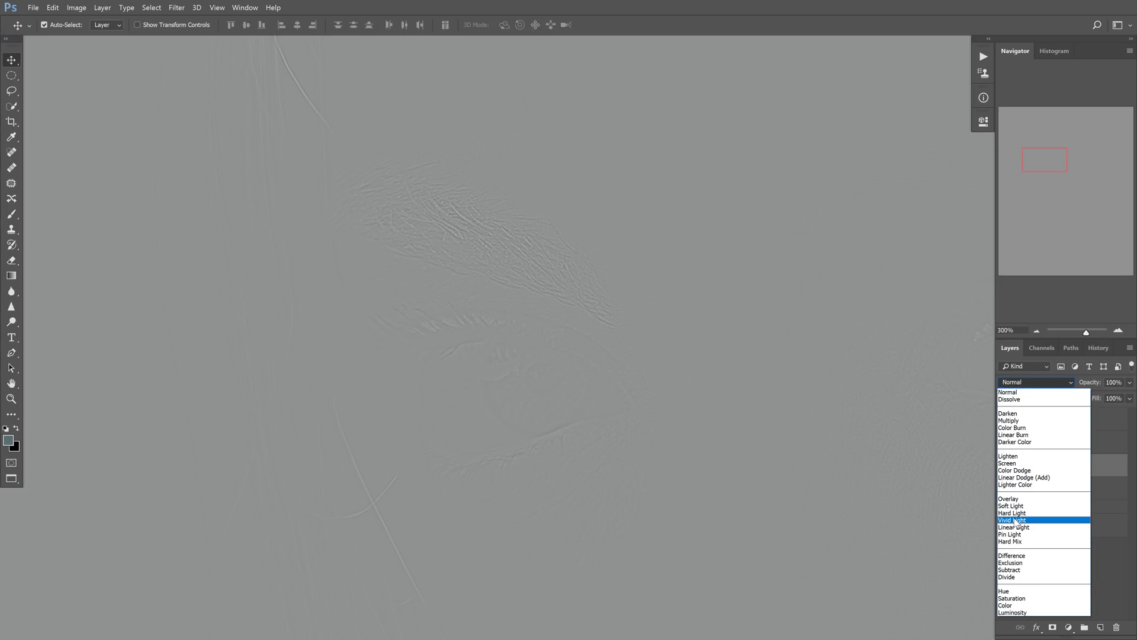
left_click(1019, 520)
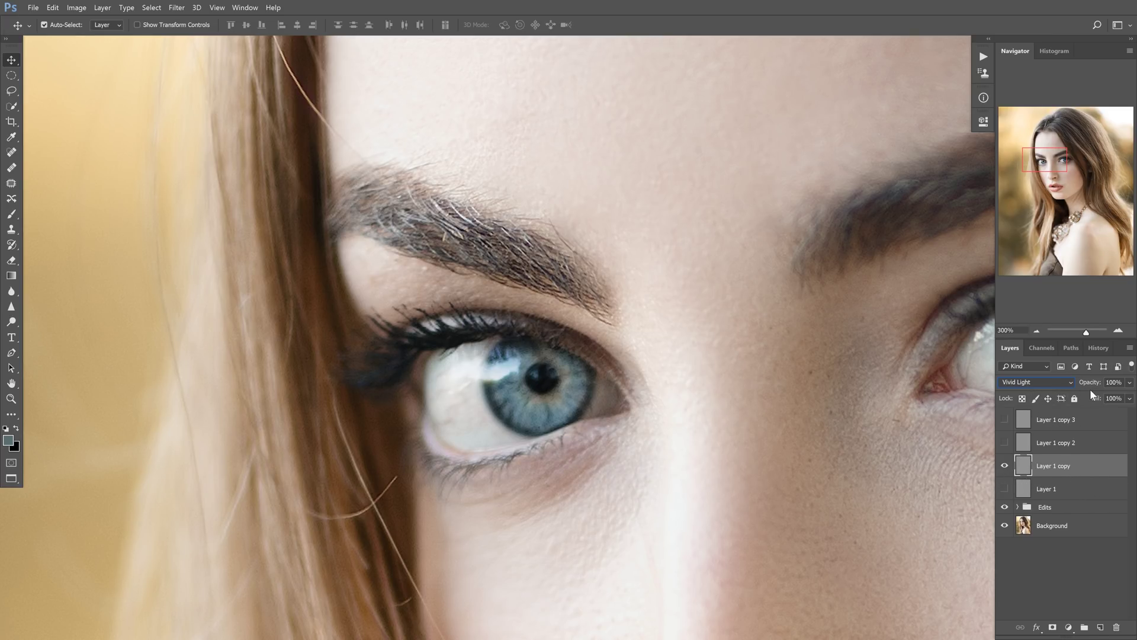
Step: Toggle Layer 1 copy's visibility to compare the Vivid Light sharpening across the face
left_click(1003, 466)
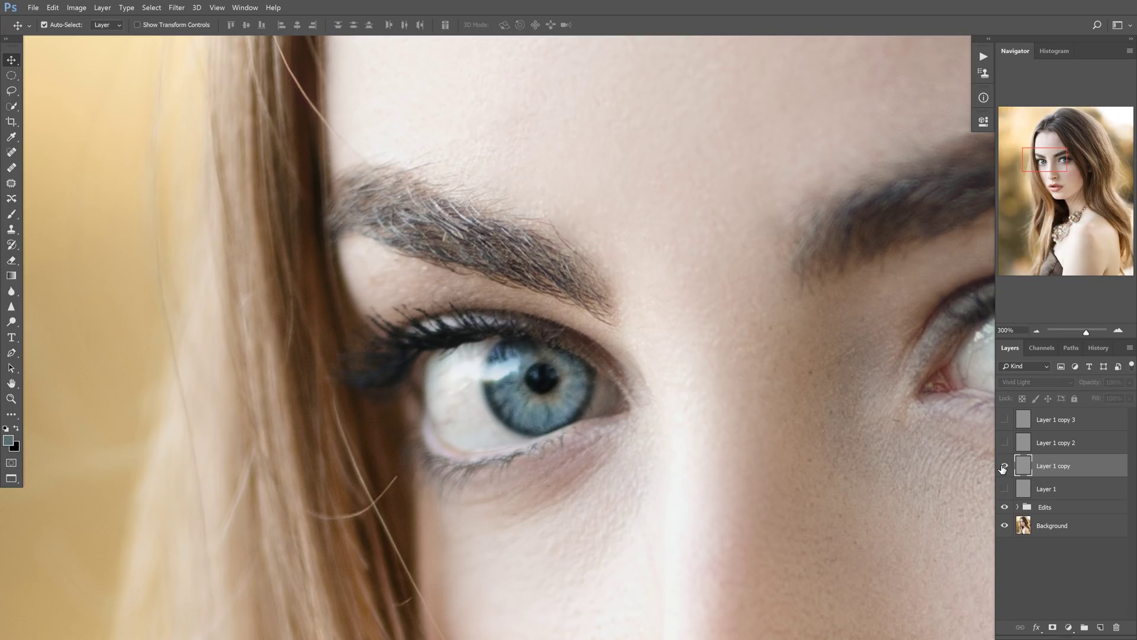
left_click(1004, 466)
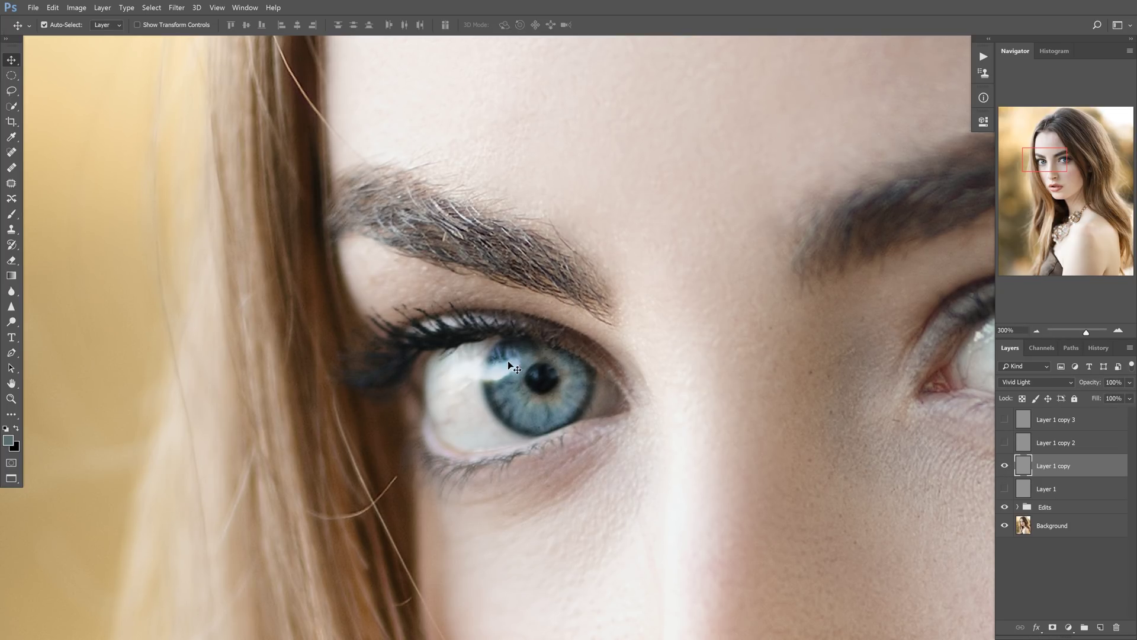
left_click(1003, 466)
left_click(1004, 466)
left_click(1004, 466)
left_click(1004, 466)
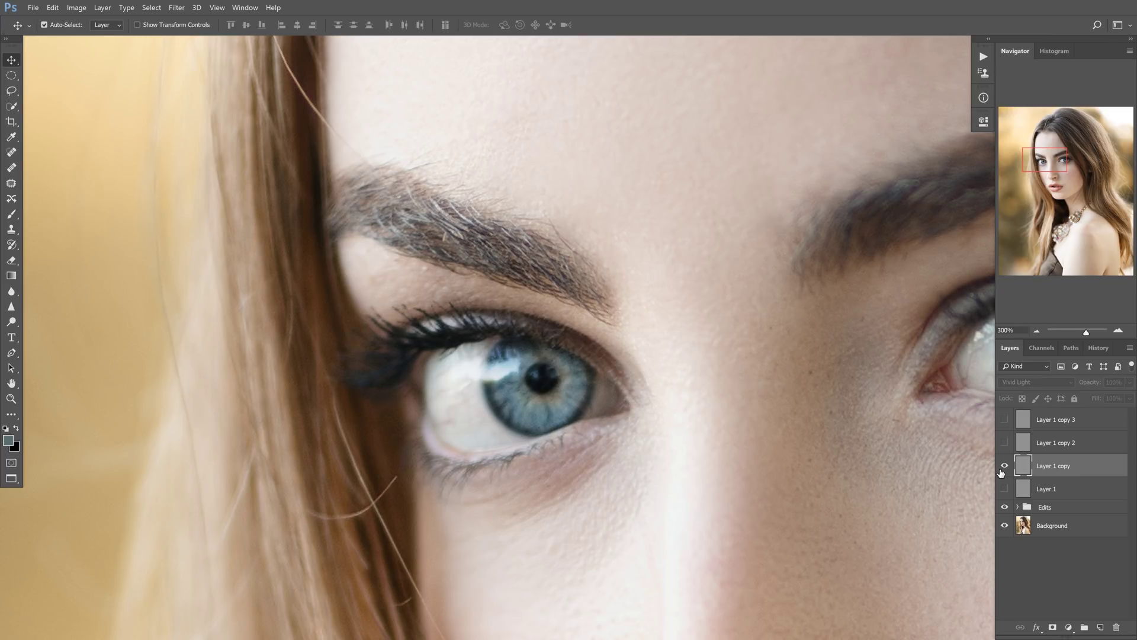
mouse_move(1057, 167)
left_mouse_down()
mouse_move(1069, 166)
mouse_move(1055, 169)
left_mouse_up()
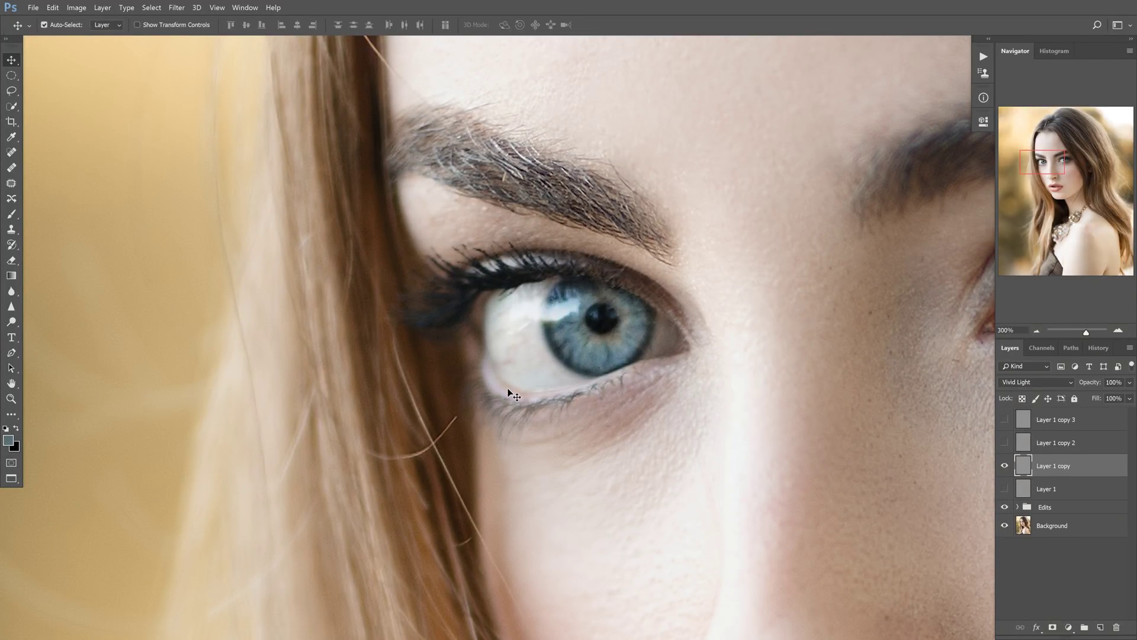
left_click_drag(803, 296, 899, 195)
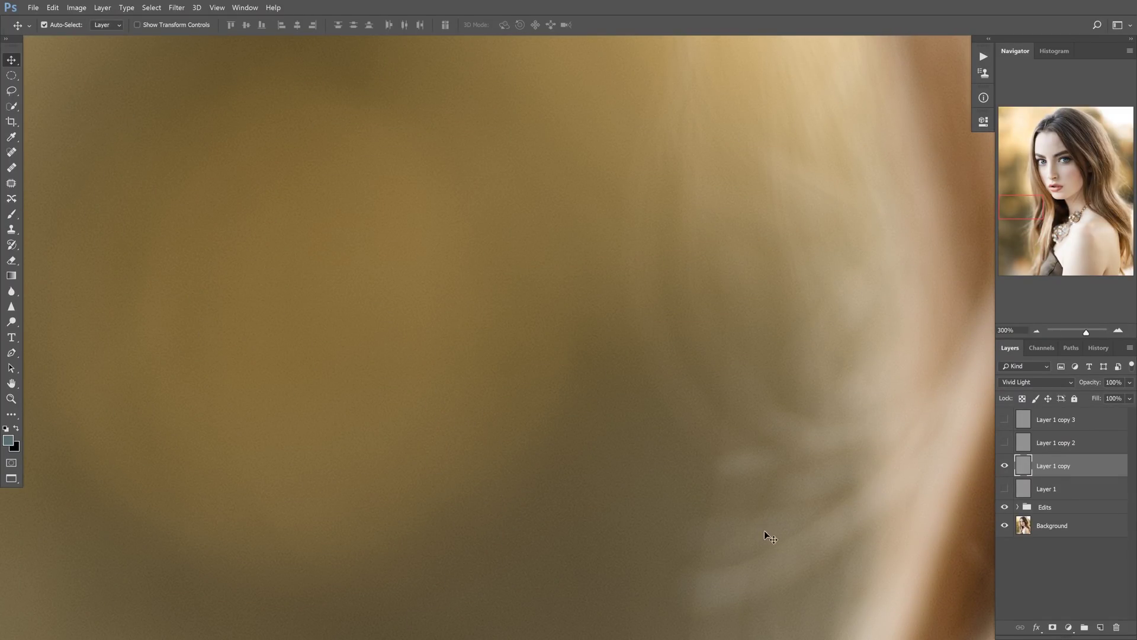
left_click(1006, 466)
left_click(1005, 466)
left_click(1005, 466)
left_click(1005, 467)
left_click(1005, 466)
left_click(1005, 466)
left_click(1005, 466)
left_click(1005, 466)
left_click_drag(1029, 205, 1061, 159)
left_click(1004, 466)
left_click(1005, 466)
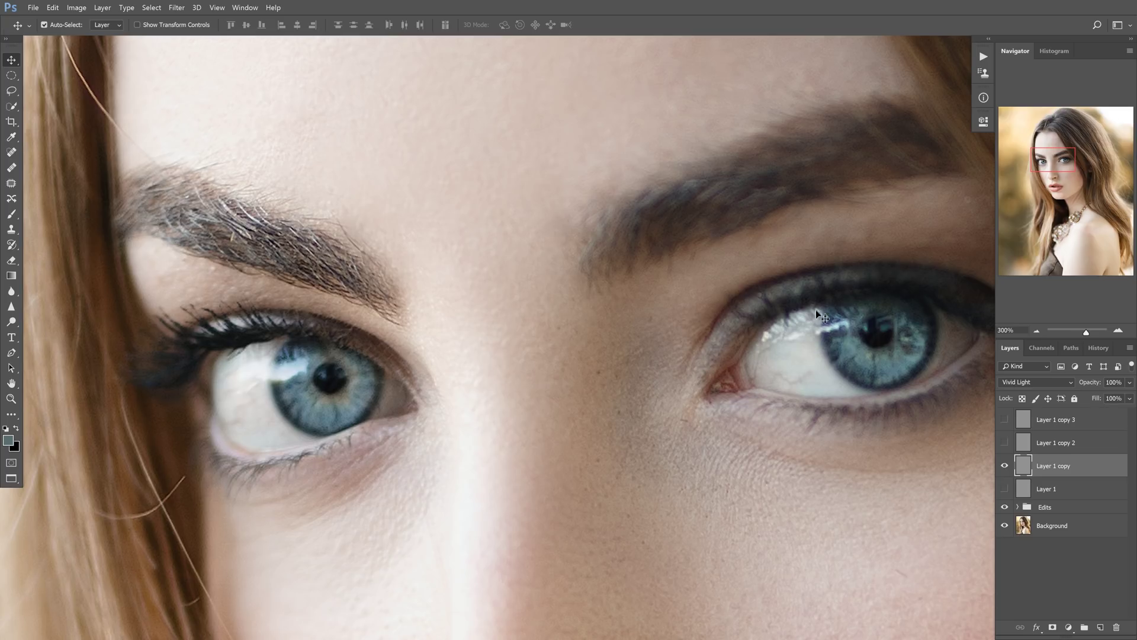
left_click(1005, 468)
Step: Select and show Layer 1 copy 2 and set its blend mode to Linear Light
left_click(1020, 449)
left_click(1004, 443)
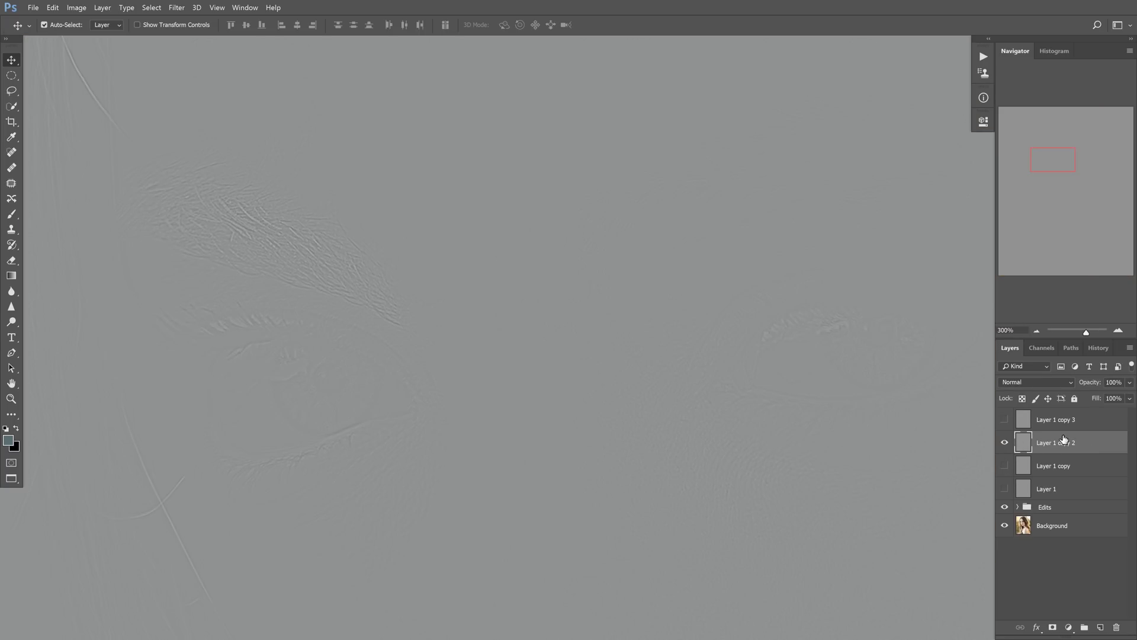
left_click(1013, 381)
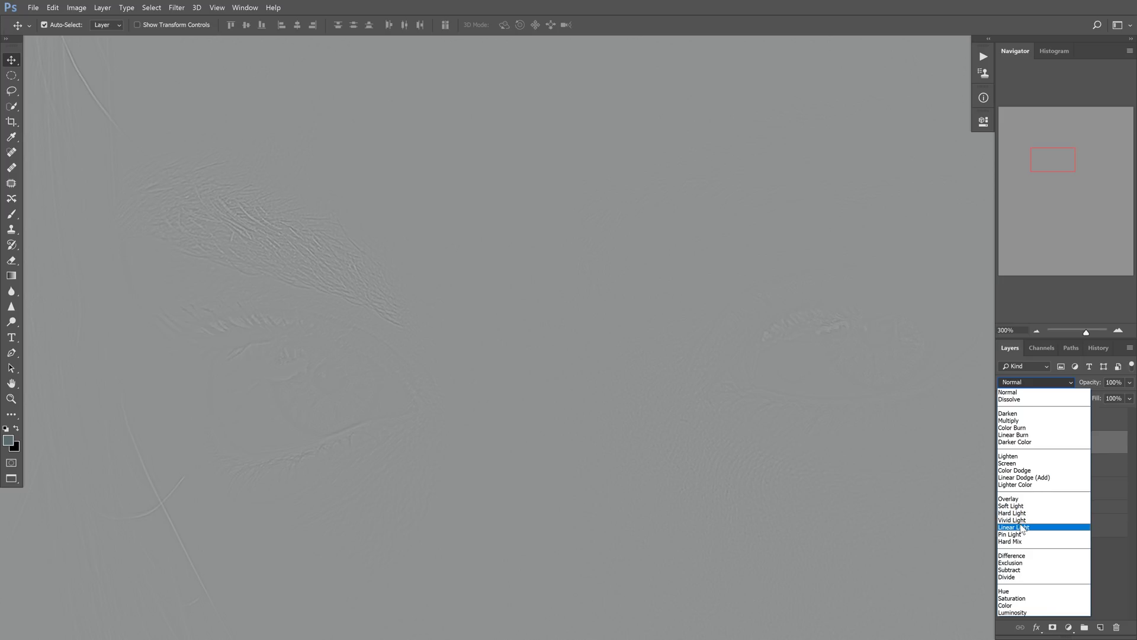
left_click(1021, 527)
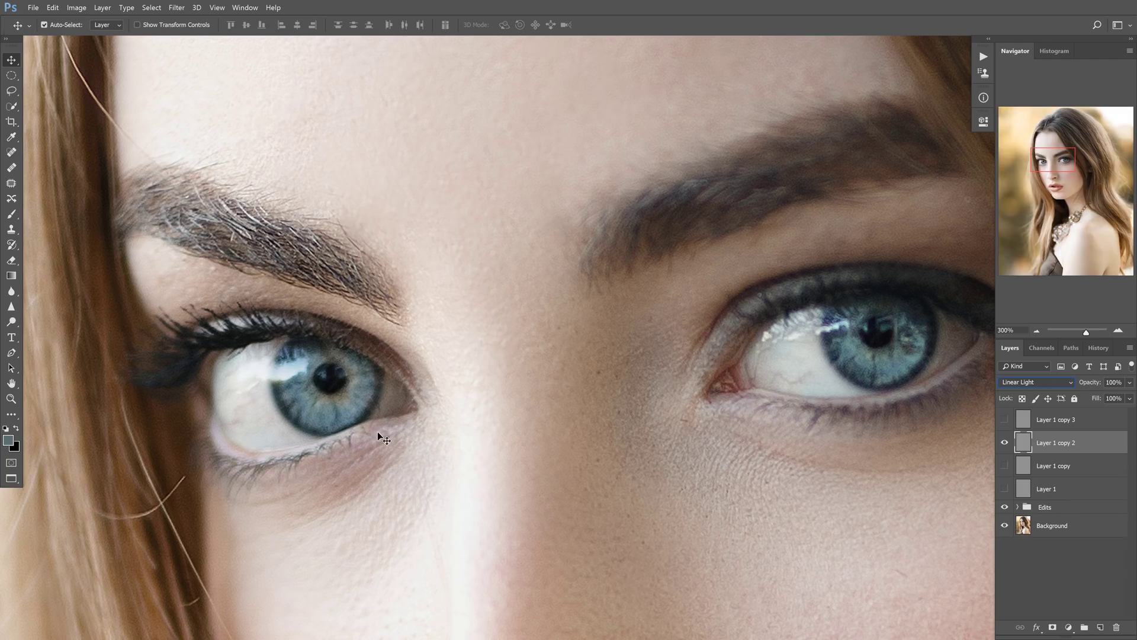
Step: Toggle Layer 1 copy 2 repeatedly to compare the Linear Light sharpening on eyes and eyebrow
left_click(1005, 444)
left_click(1004, 444)
left_click(1005, 444)
left_click(1005, 444)
left_click(1004, 447)
left_click(1004, 447)
left_click(1004, 447)
left_click(1005, 446)
left_click(1006, 445)
left_click(1008, 447)
left_click(1007, 447)
left_click(1008, 446)
left_click(1006, 444)
Step: Give Layer 1 copy 2 a black hide-all mask and brush white over the left iris
left_click(1052, 629, "alt")
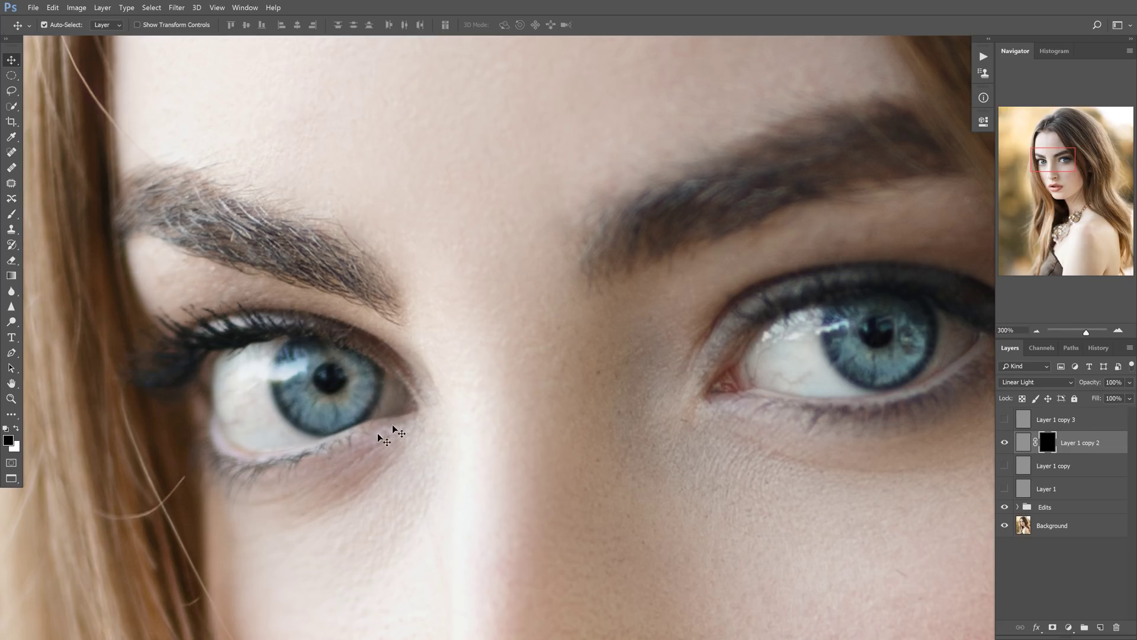
key("m")
key("b")
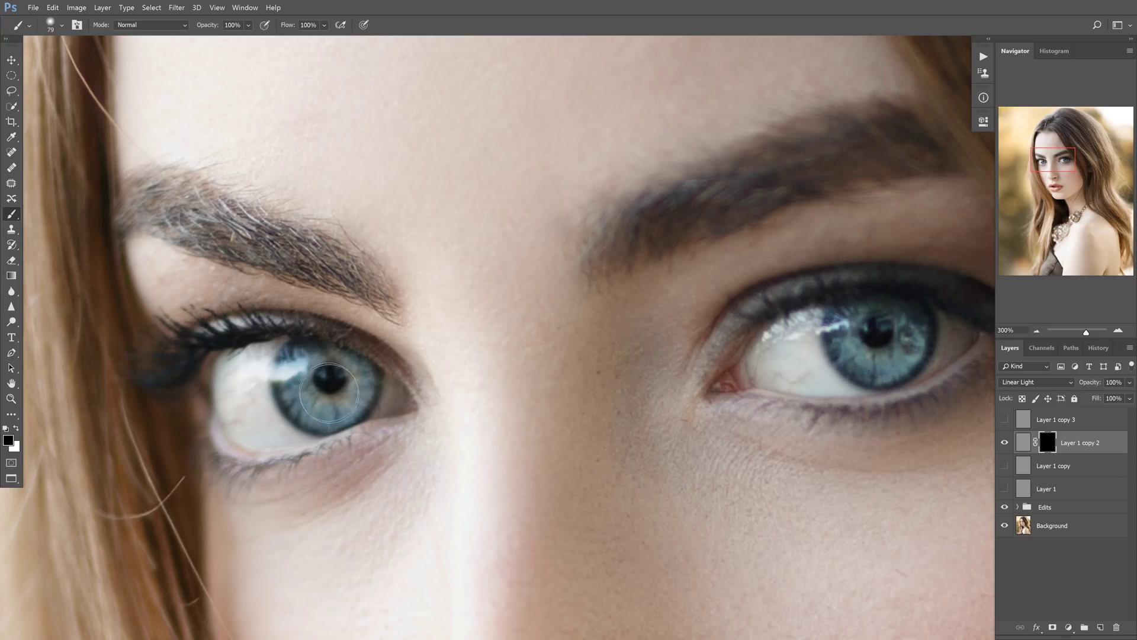
key("x")
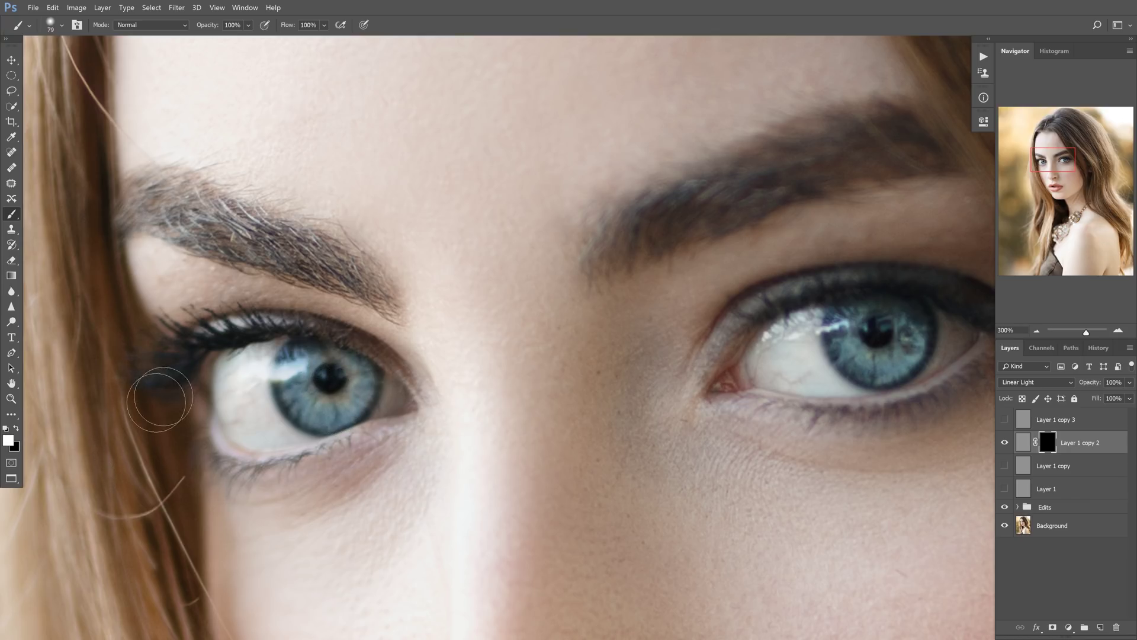
left_click_drag(303, 375, 347, 391)
left_click_drag(888, 343, 802, 380)
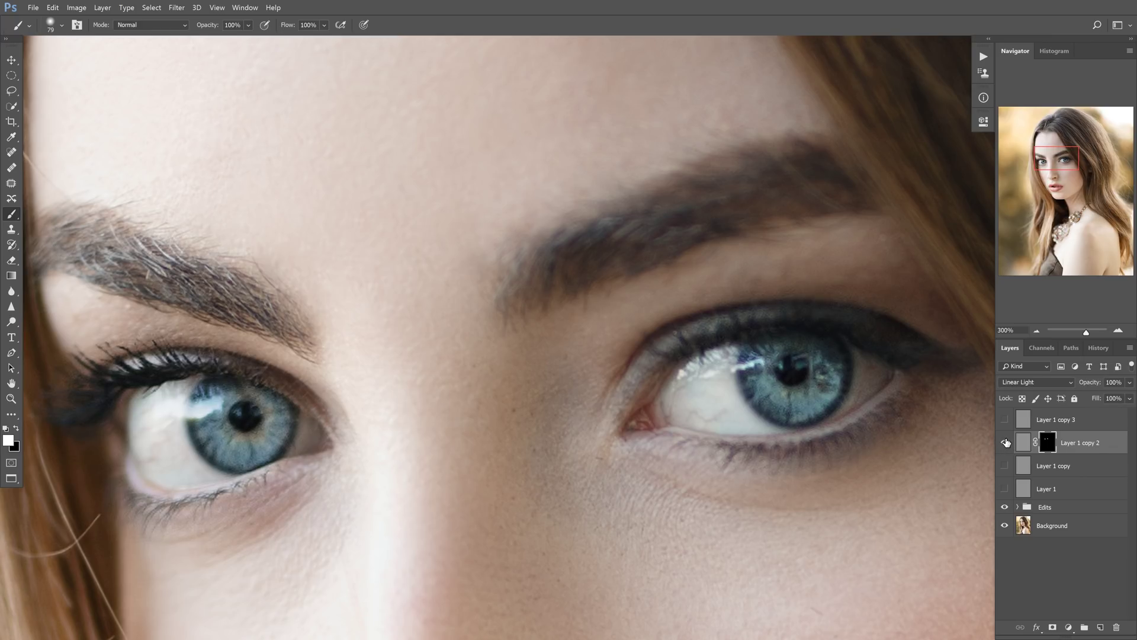
Step: Compare Layer 1 copy 2, then revert in History to the last Blending Change state
left_click(1006, 442)
left_click(1005, 442)
left_click(1005, 443)
left_click(1006, 442)
key("ctrl")
left_click(1096, 348)
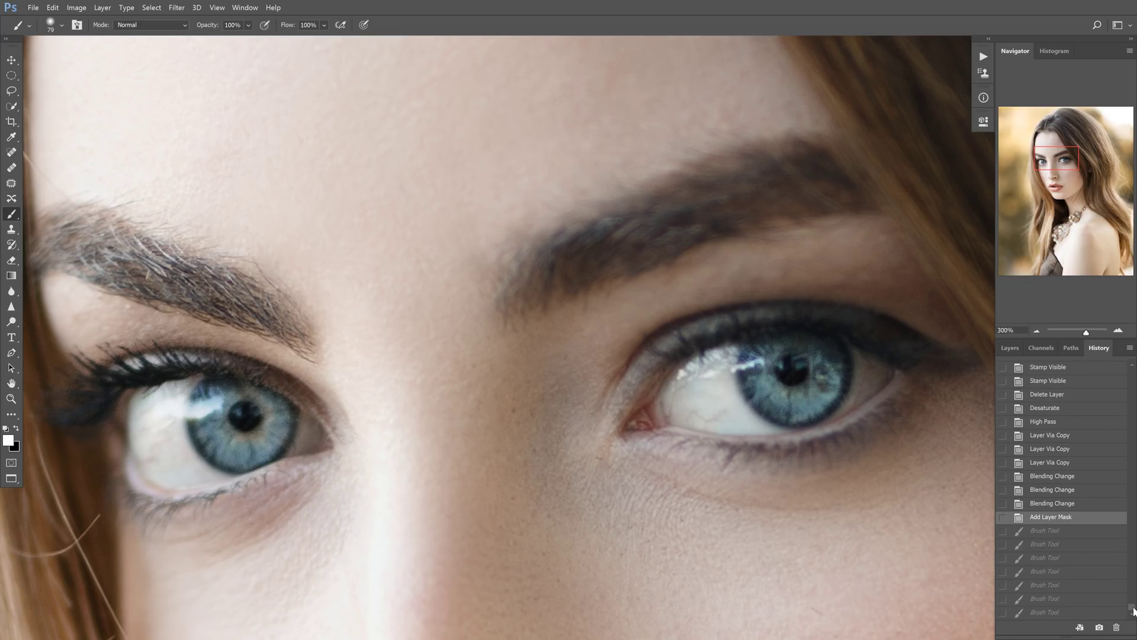
scroll(1133, 610, "up", 15)
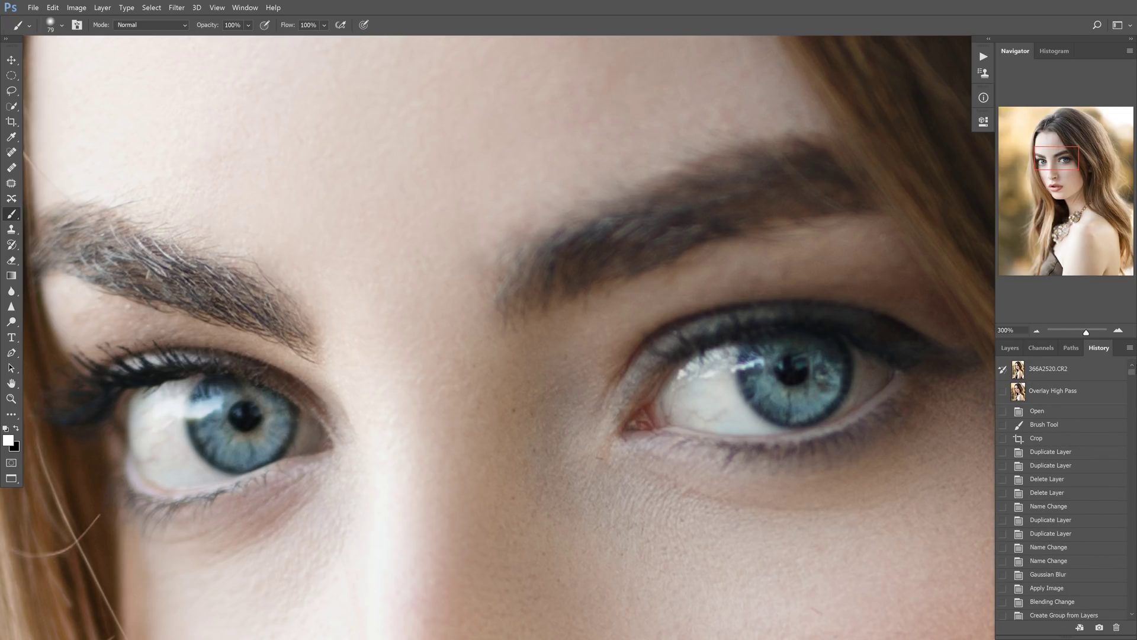
scroll(1062, 489, "down", 15)
left_click(1010, 347)
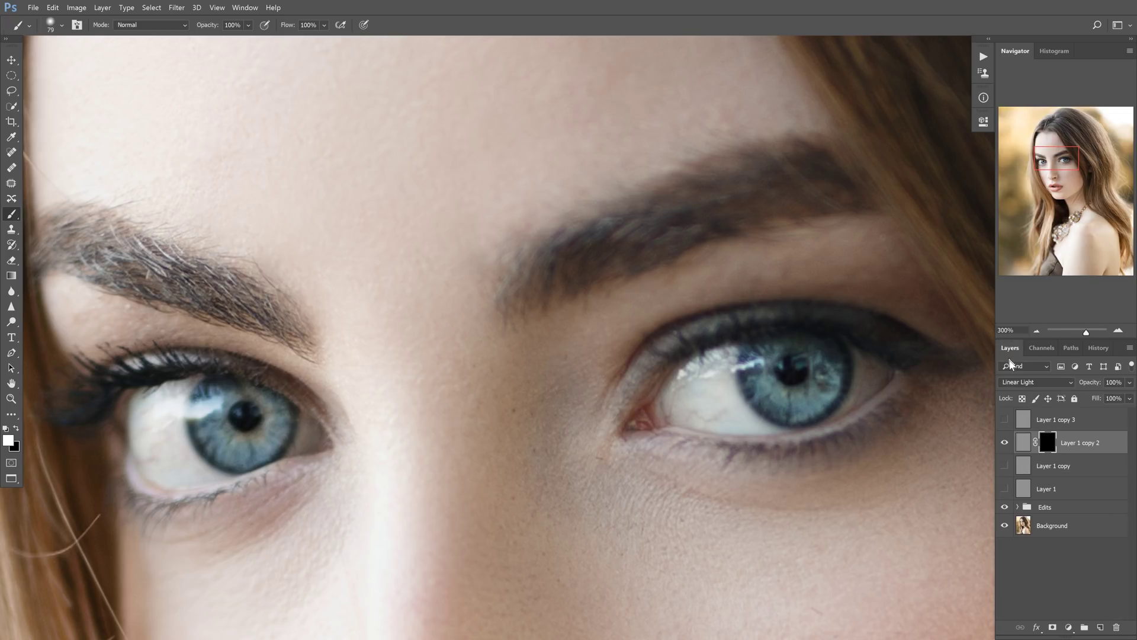
Step: Show Layer 1 copy's Vivid Light sharpening again and hide Layer 1 copy 2
left_click(1005, 466)
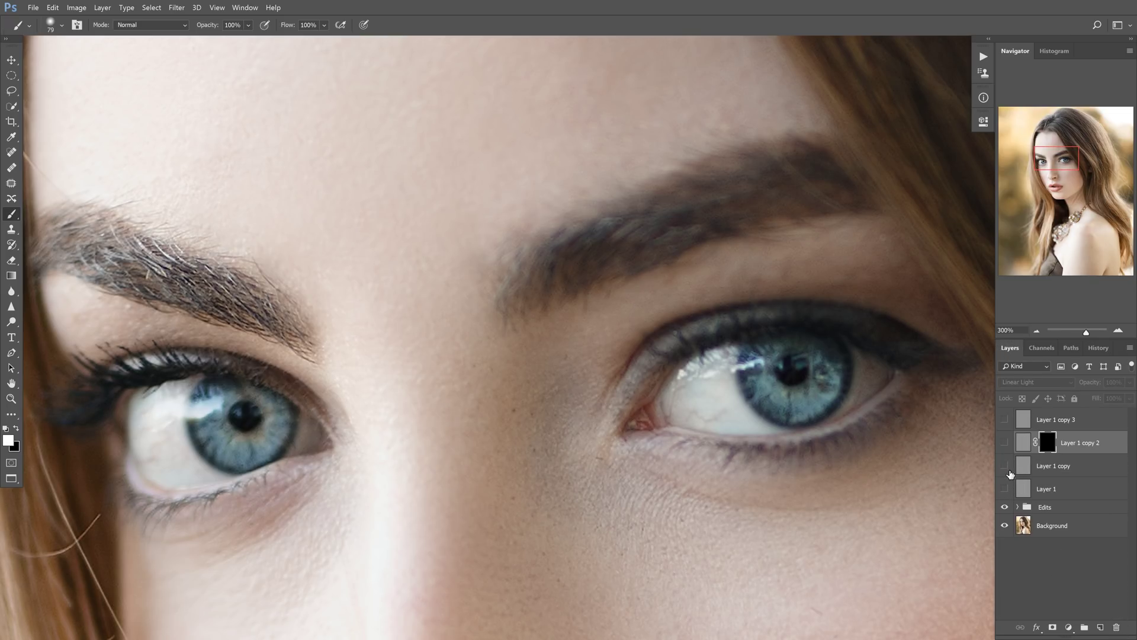
left_click(1005, 466)
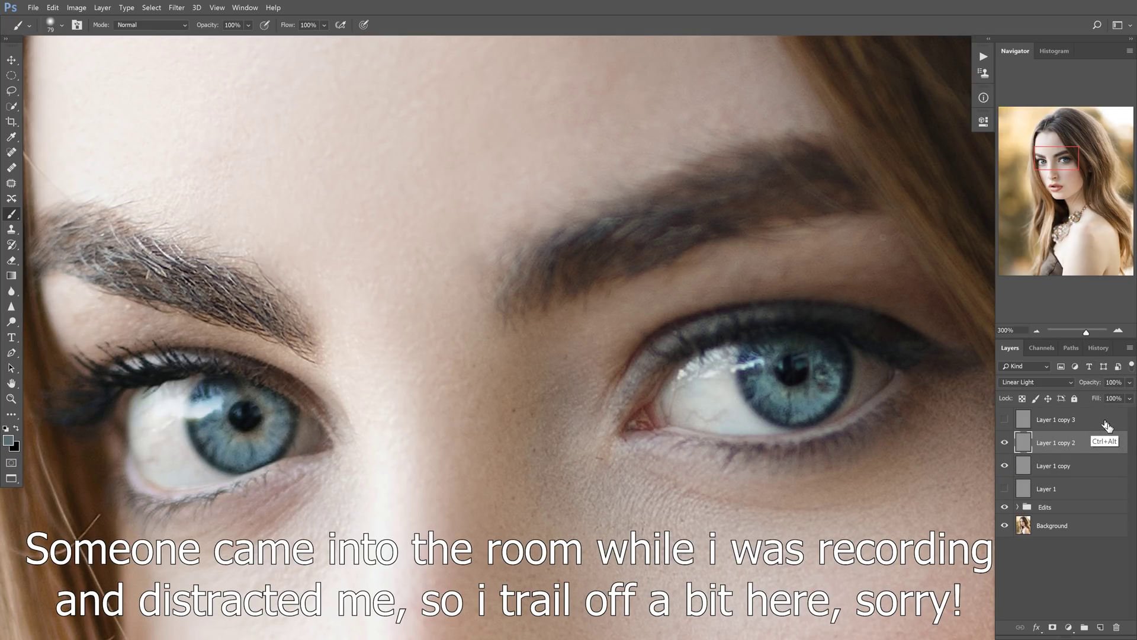
left_click(1004, 444)
left_click(1005, 444)
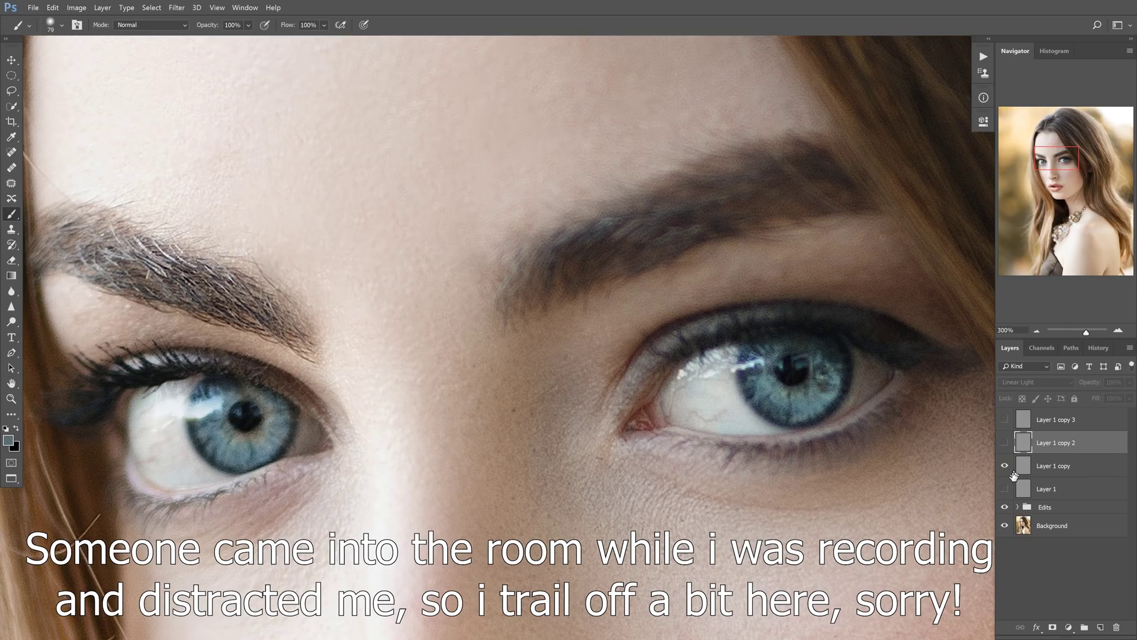
Step: Save a new history snapshot of the current state named 'Vivid Light'
left_click(1098, 349)
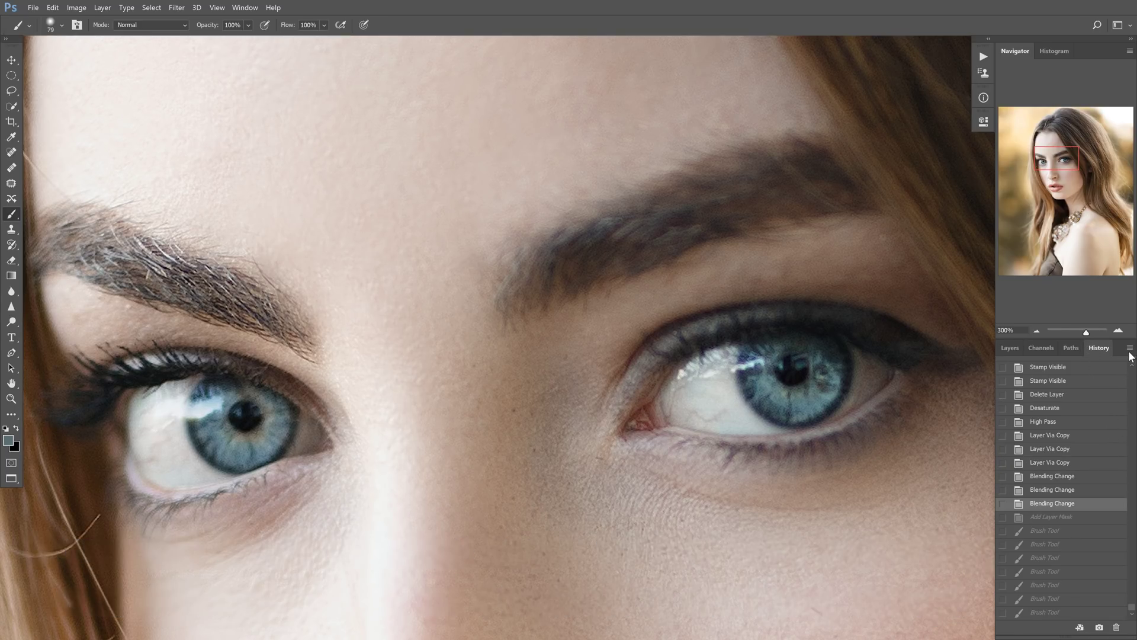
left_click(1129, 349)
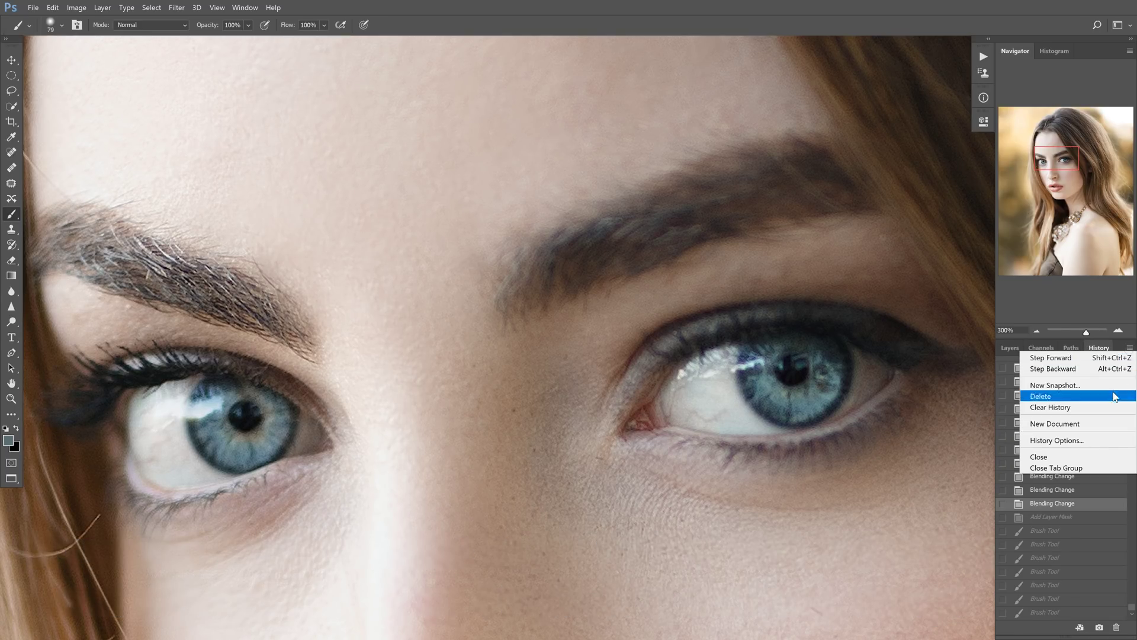
left_click(1077, 387)
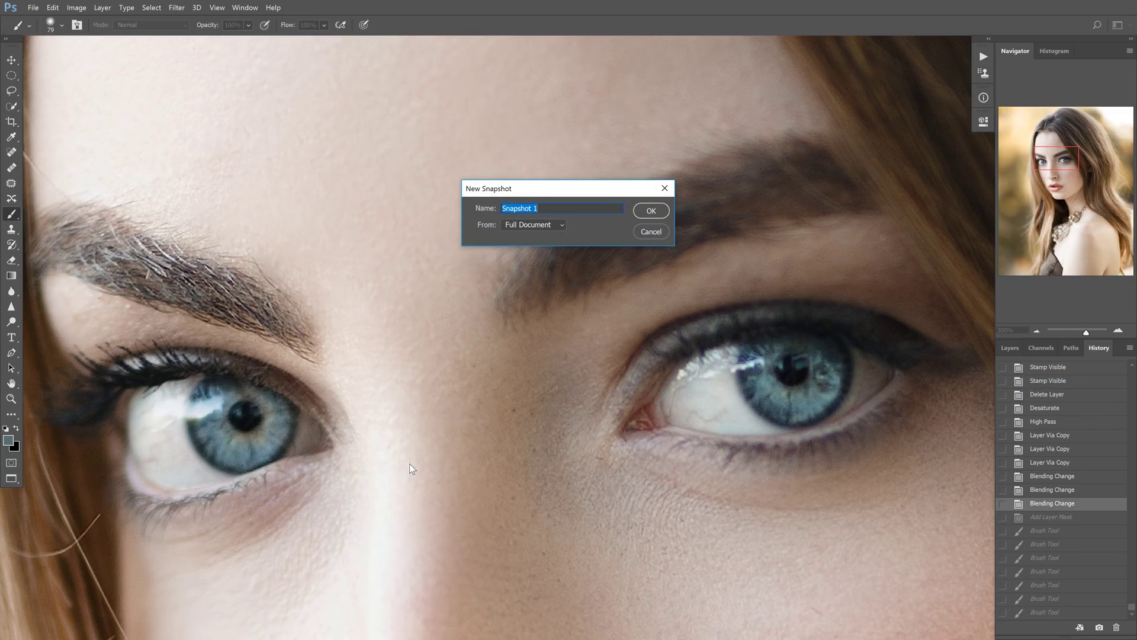
type("Vivid Light")
key("Return")
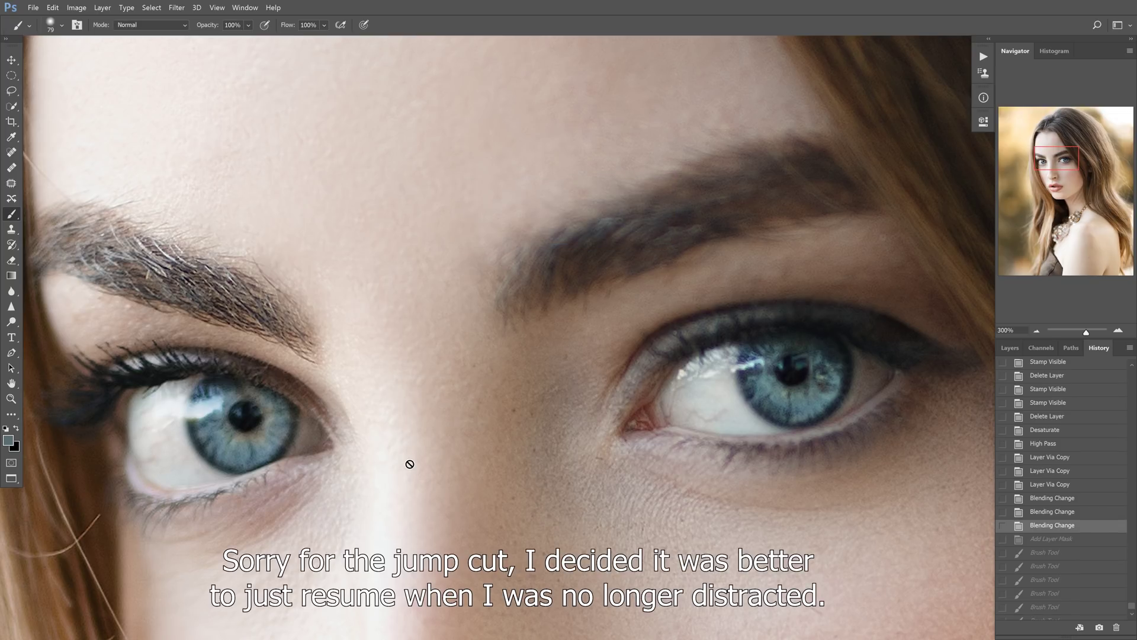
Step: Make Layer 1 copy 2 visible and save another snapshot named 'Linear Light High PAss'
left_click(1010, 348)
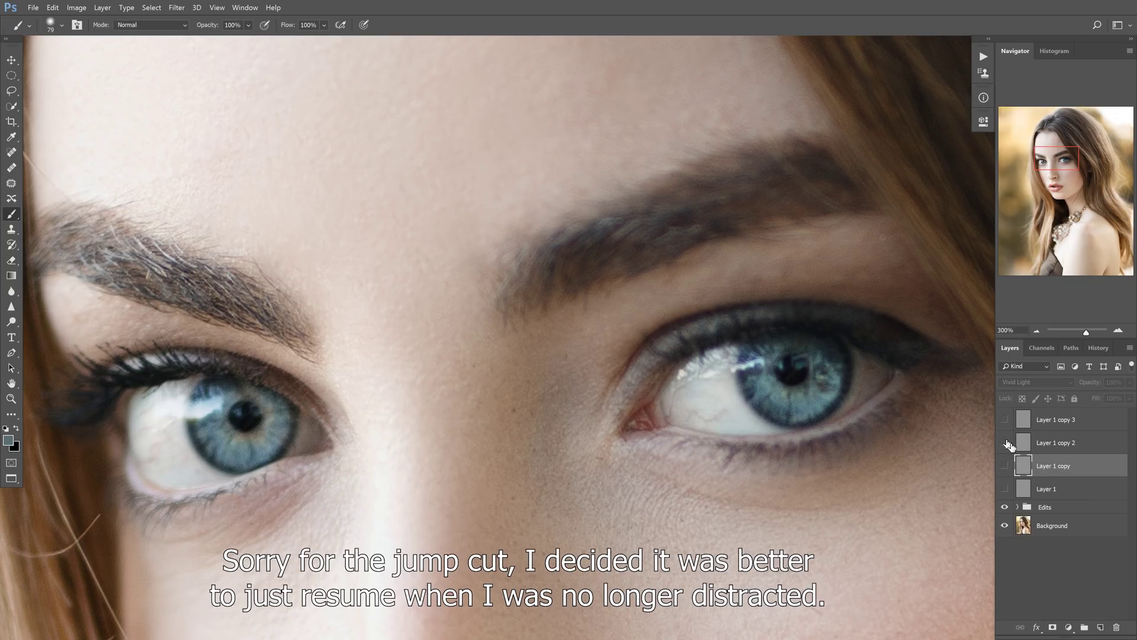
left_click(1005, 443)
left_click(1099, 349)
left_click(1130, 348)
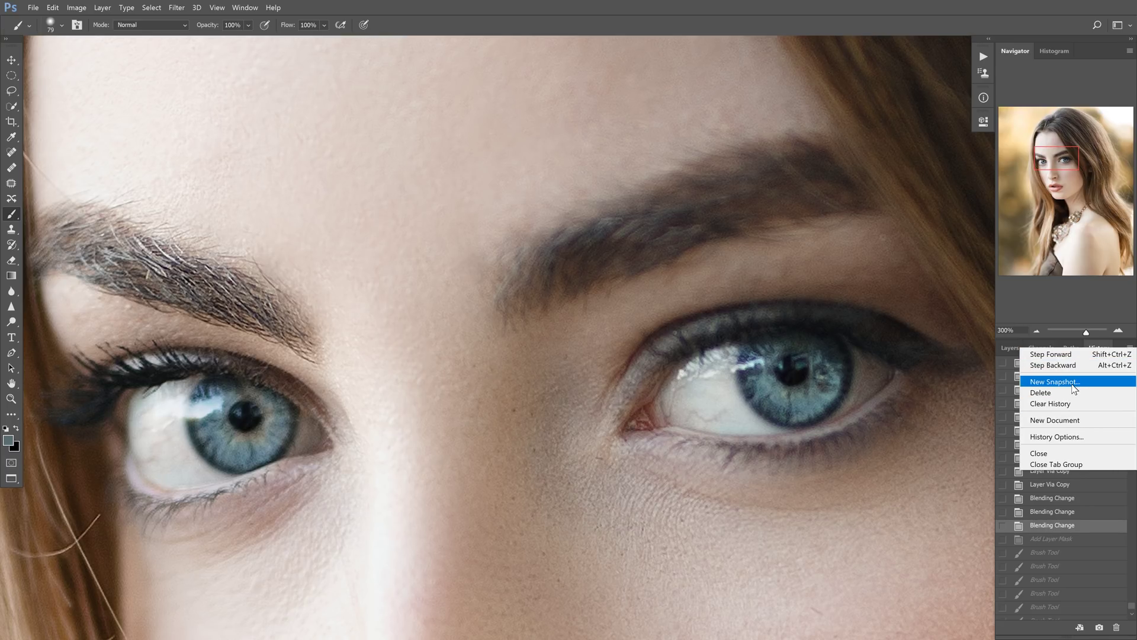
left_click(1074, 385)
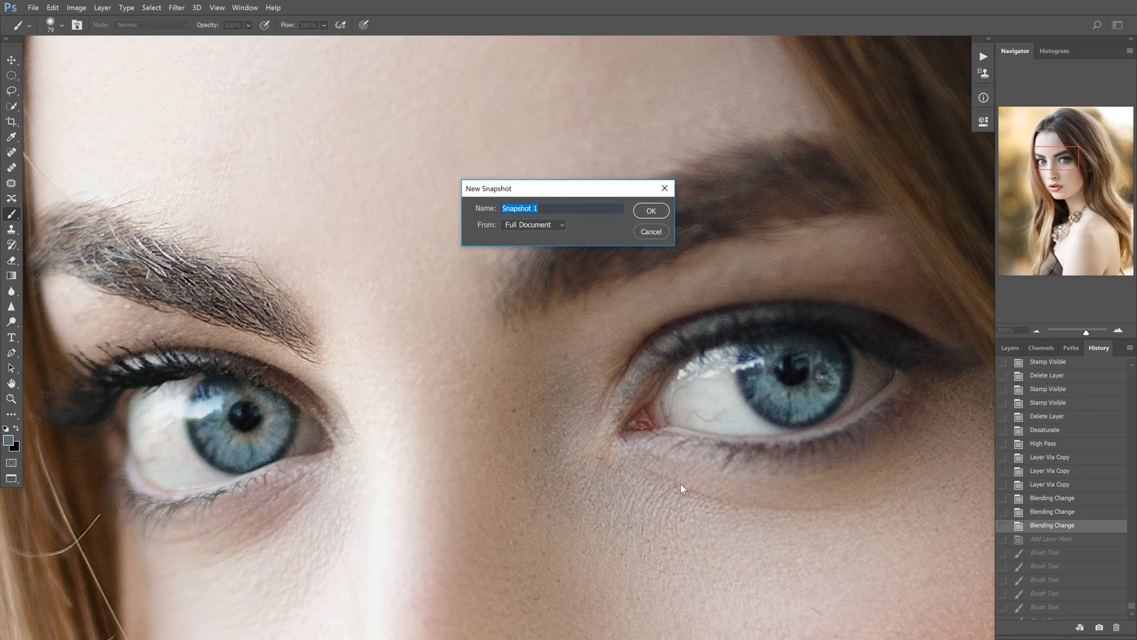
type("L")
type("inear Light High PAS")
key("Return")
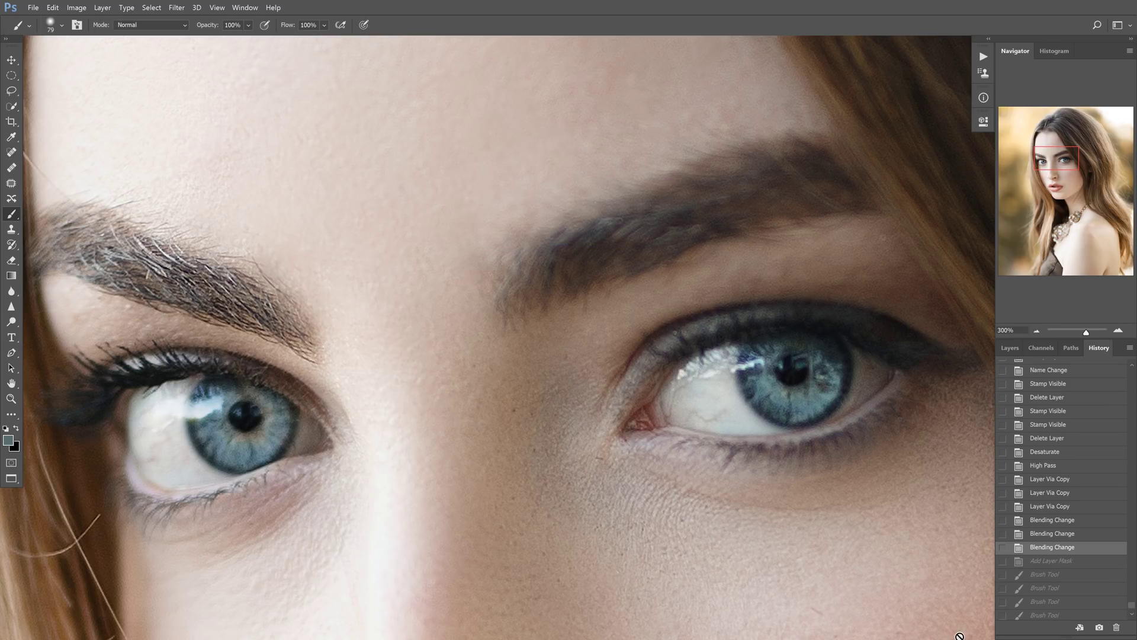
Step: At 200% zoom, deselect Layer 1 copy and save a history snapshot named 'No Sharpening'
left_click(1036, 330)
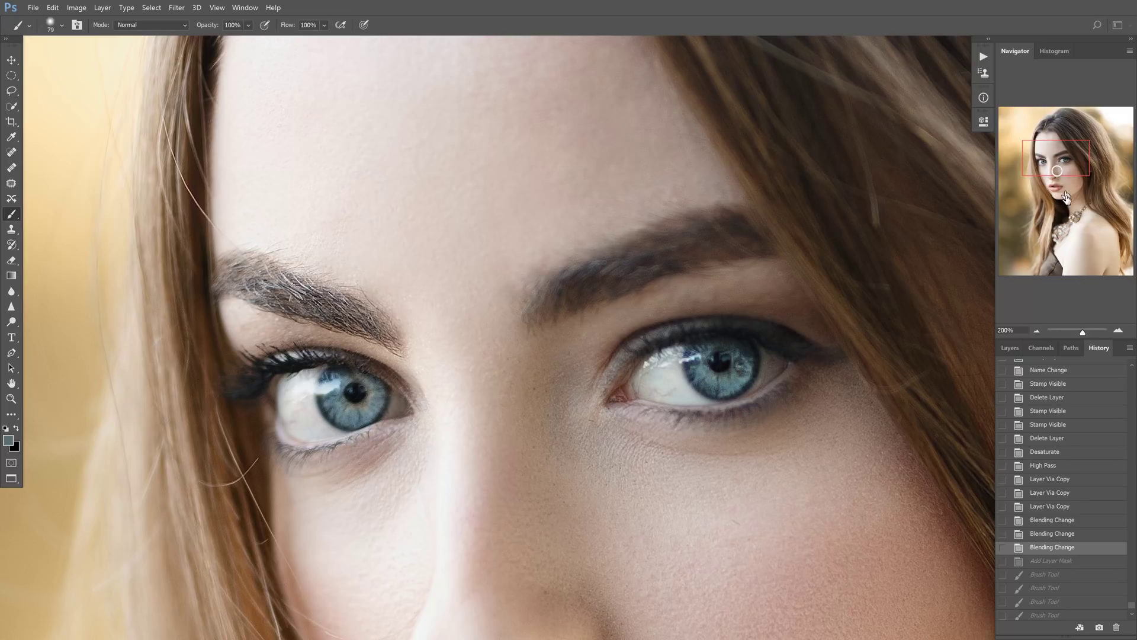
left_click_drag(1133, 612, 1131, 373)
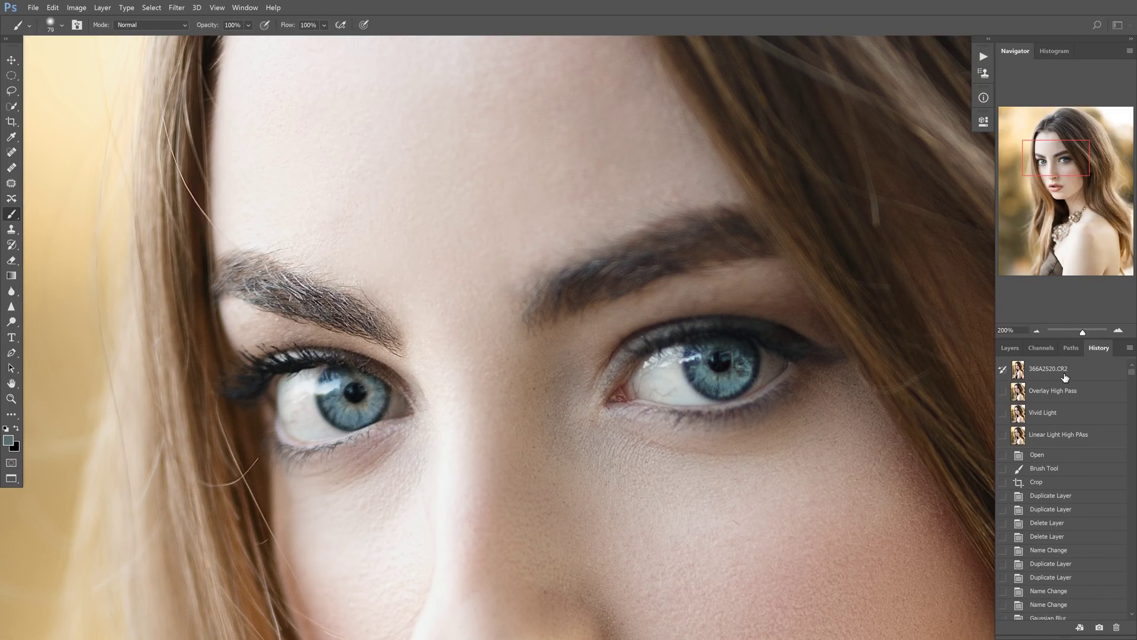
left_click(1016, 352)
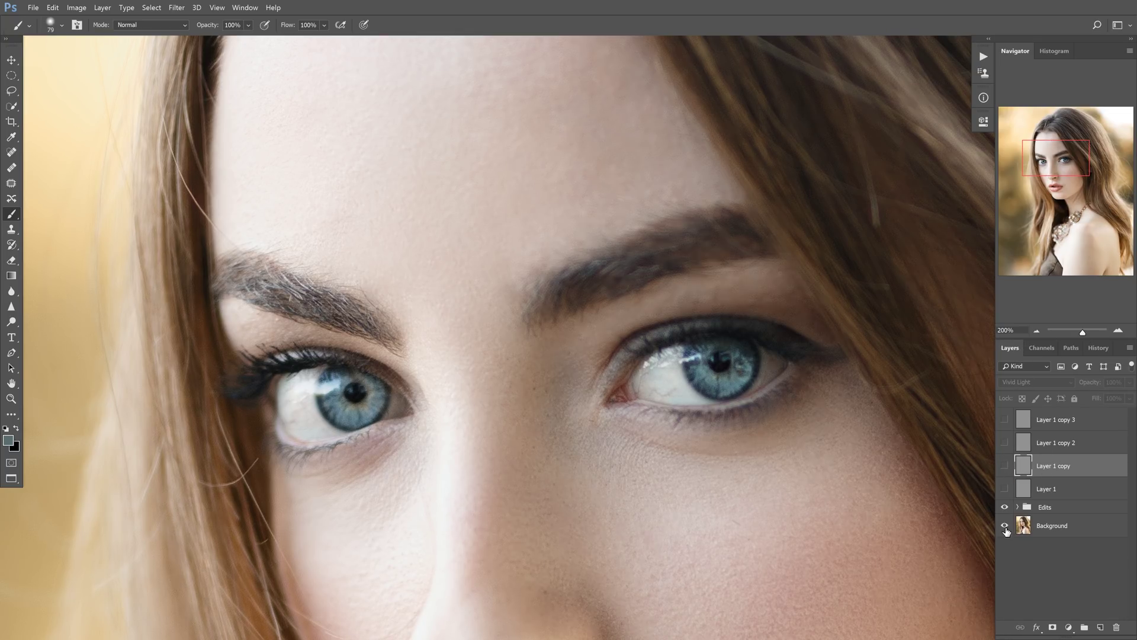
left_click(1068, 548)
left_click(1099, 349)
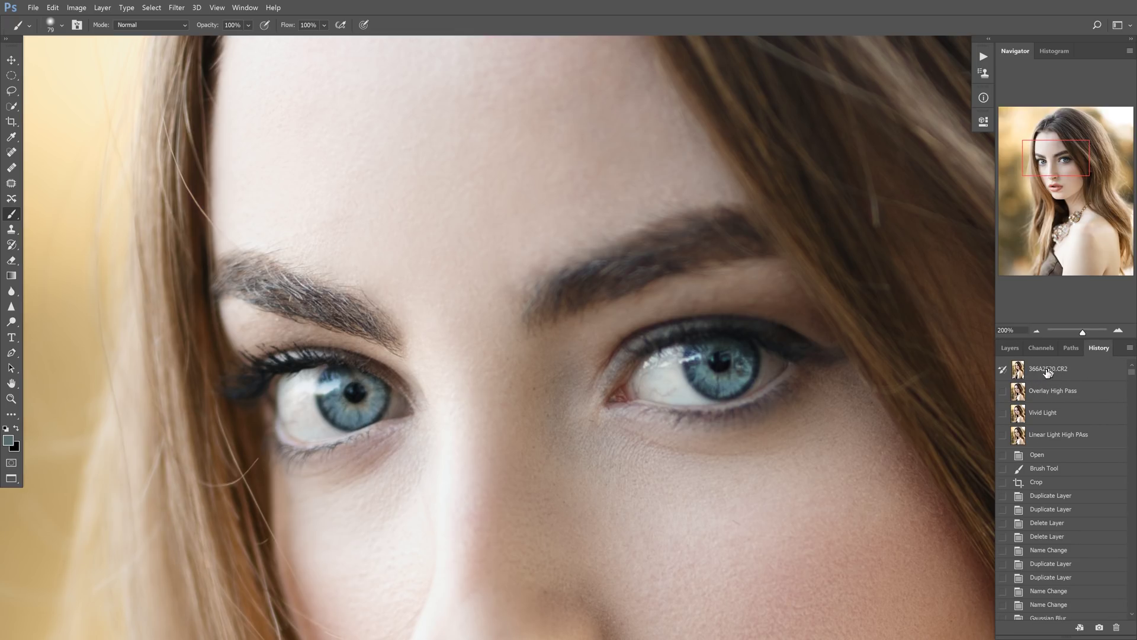
left_click(1130, 349)
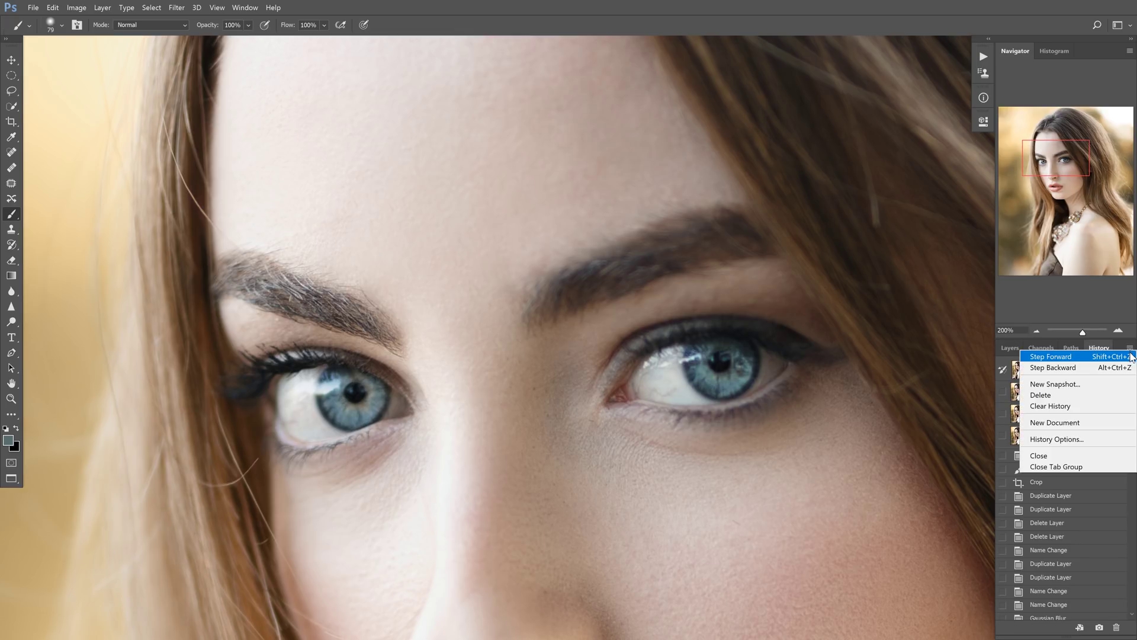
left_click(1078, 393)
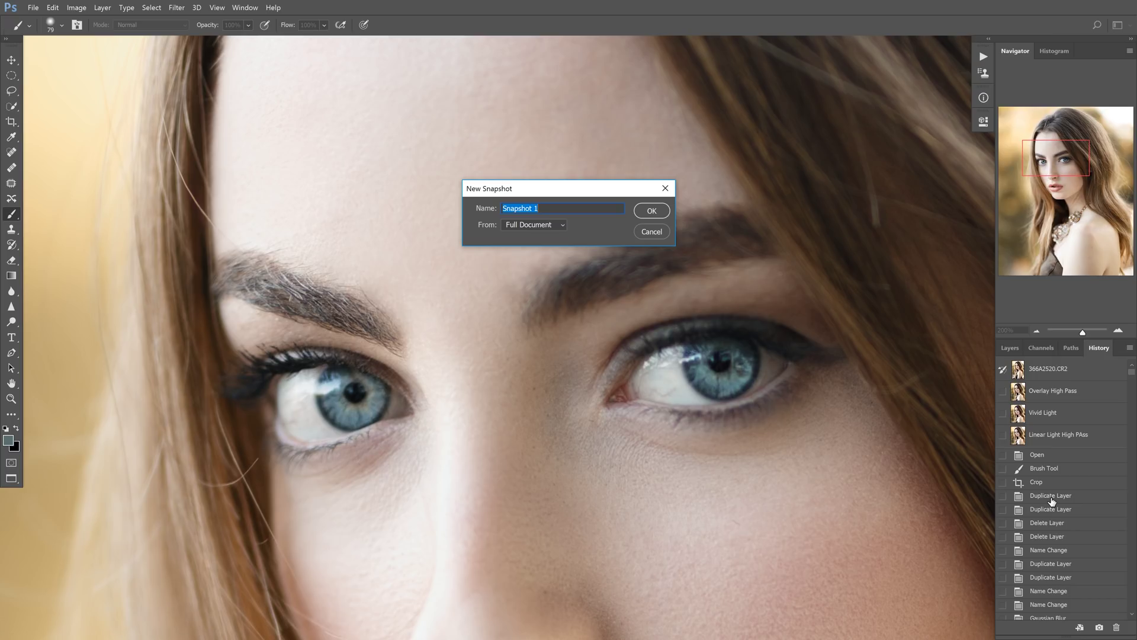
type("No Sharpening")
key("Return")
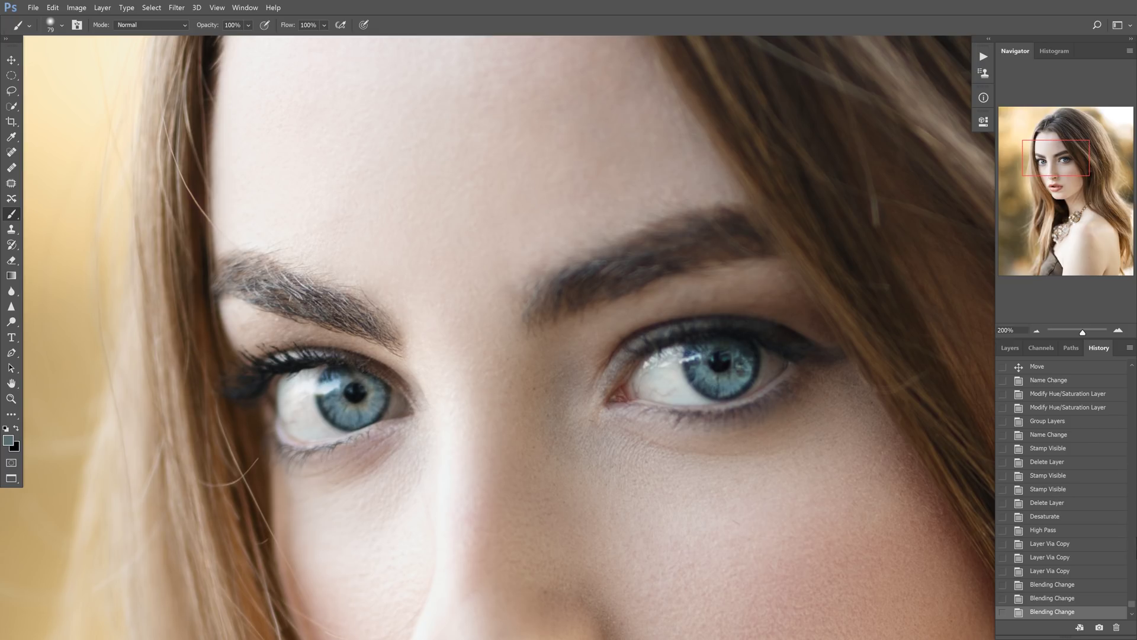
Step: Compare the No Sharpening and Overlay High Pass snapshots on the eyes at 200%
left_click_drag(1131, 604, 1132, 370)
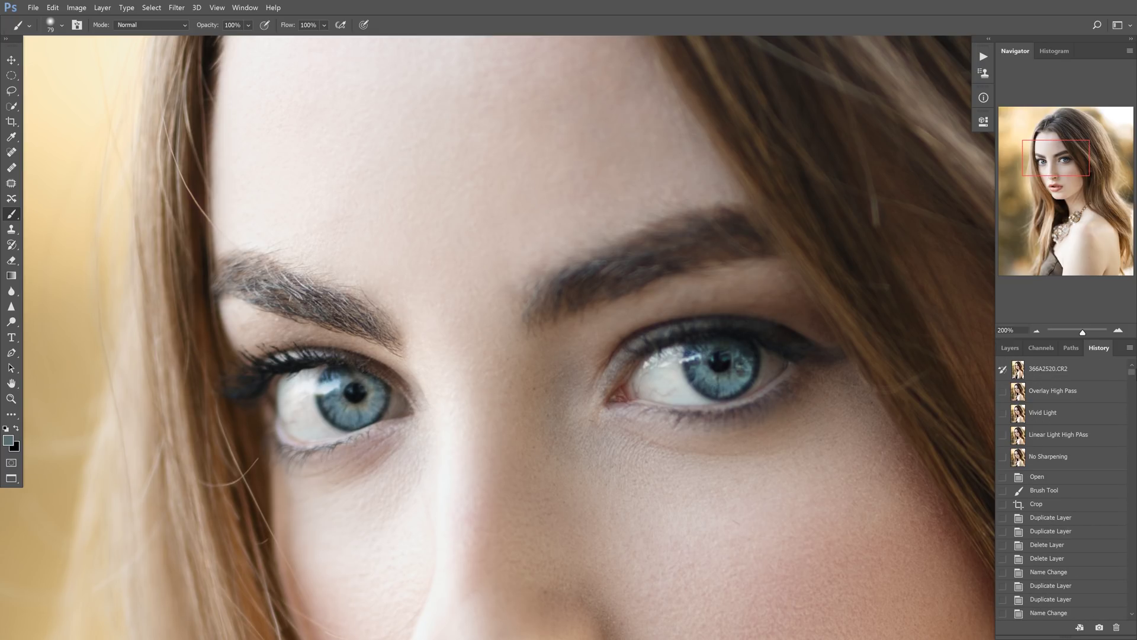
left_click(1060, 458)
left_click(1037, 330)
mouse_move(1059, 180)
left_mouse_down()
mouse_move(1070, 187)
mouse_move(1054, 177)
left_mouse_up()
left_click(1119, 332)
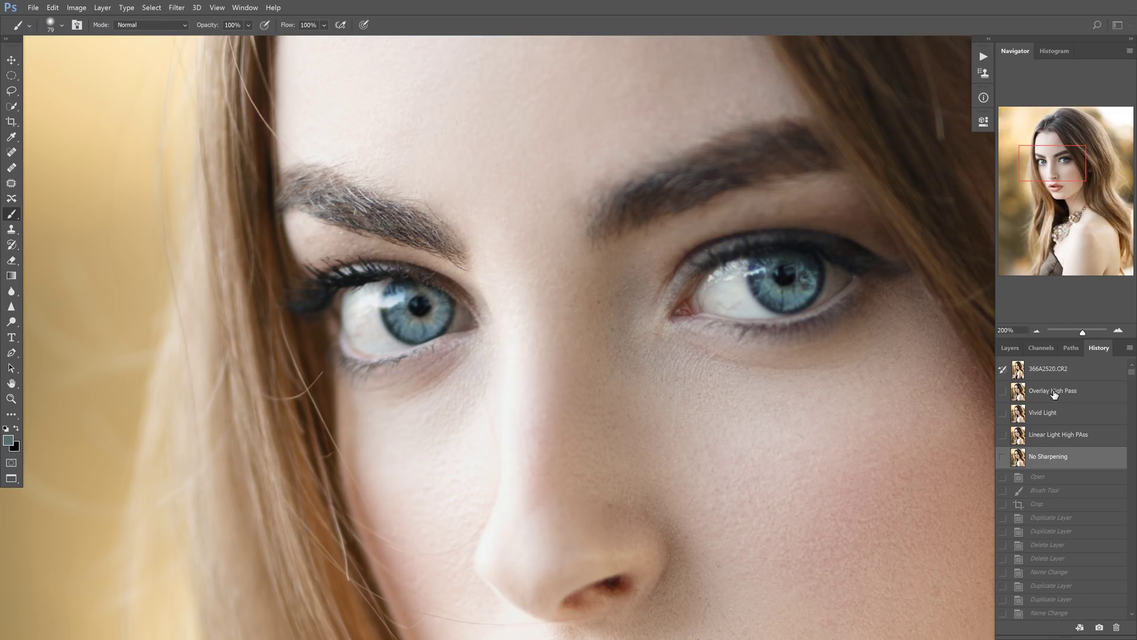
left_click(1056, 394)
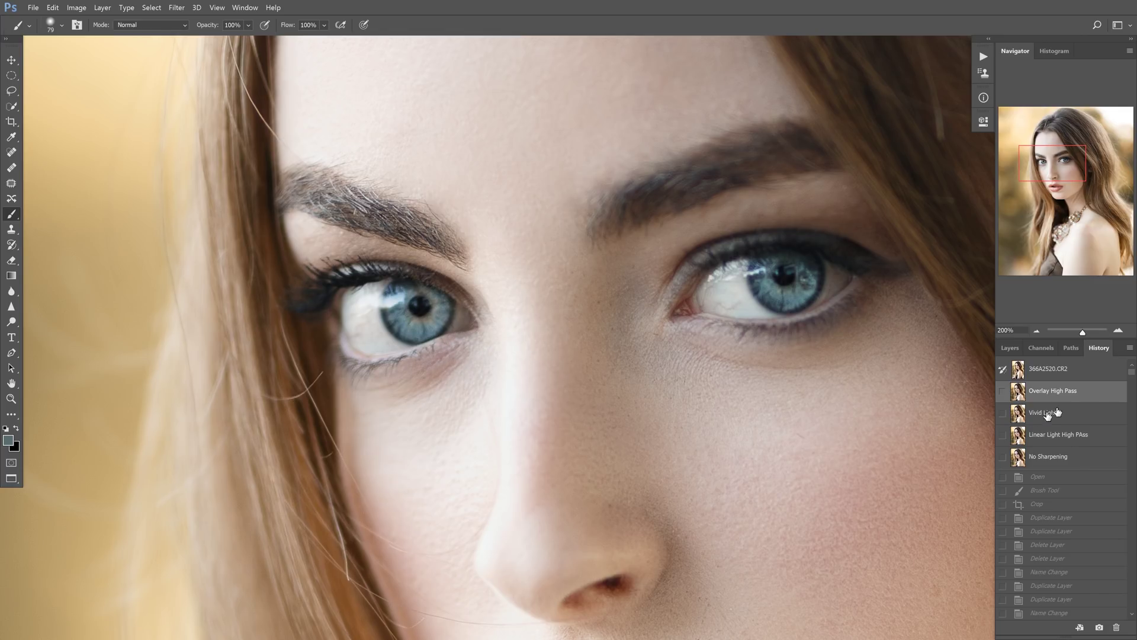
left_click(1073, 460)
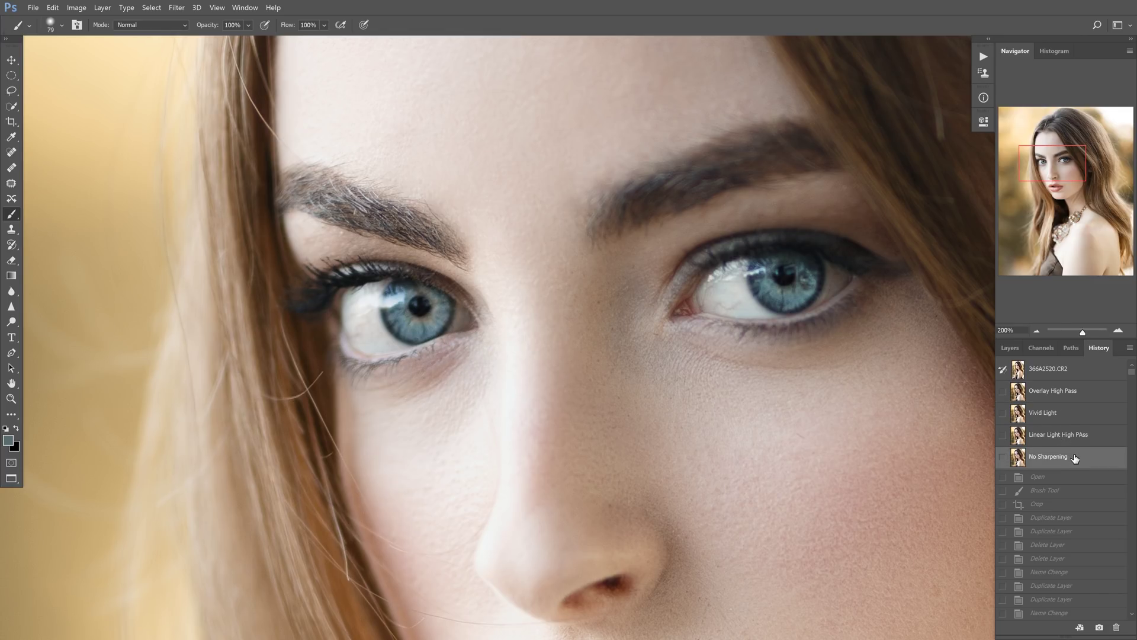
Step: Compare the Vivid Light and Linear Light snapshots against No Sharpening, settling on Vivid Light
left_click(1068, 417)
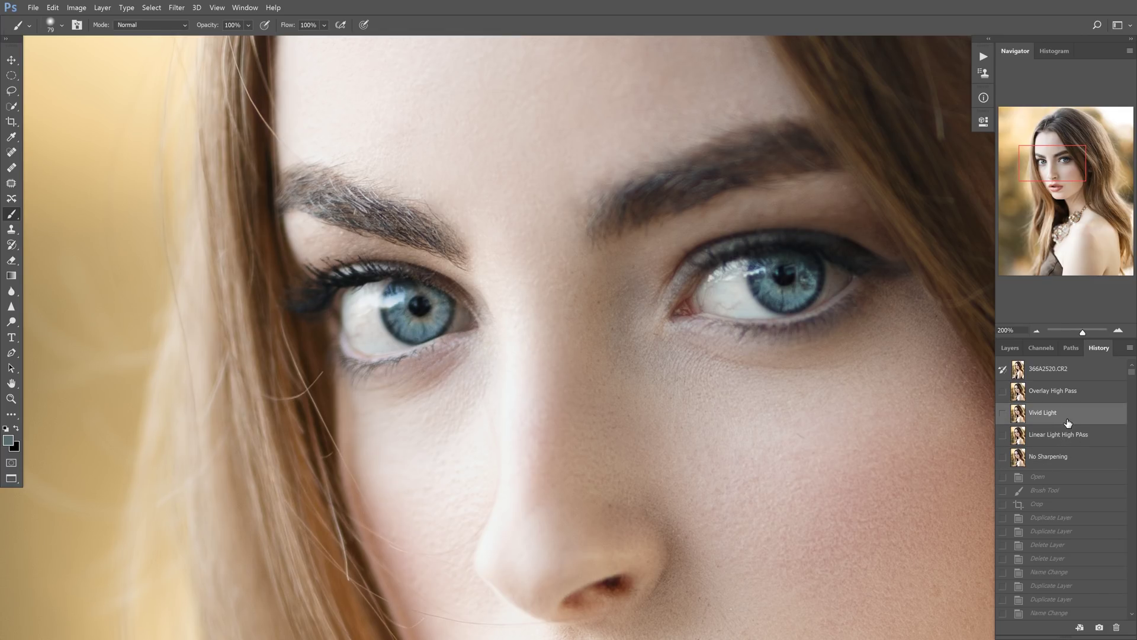
left_click(1062, 463)
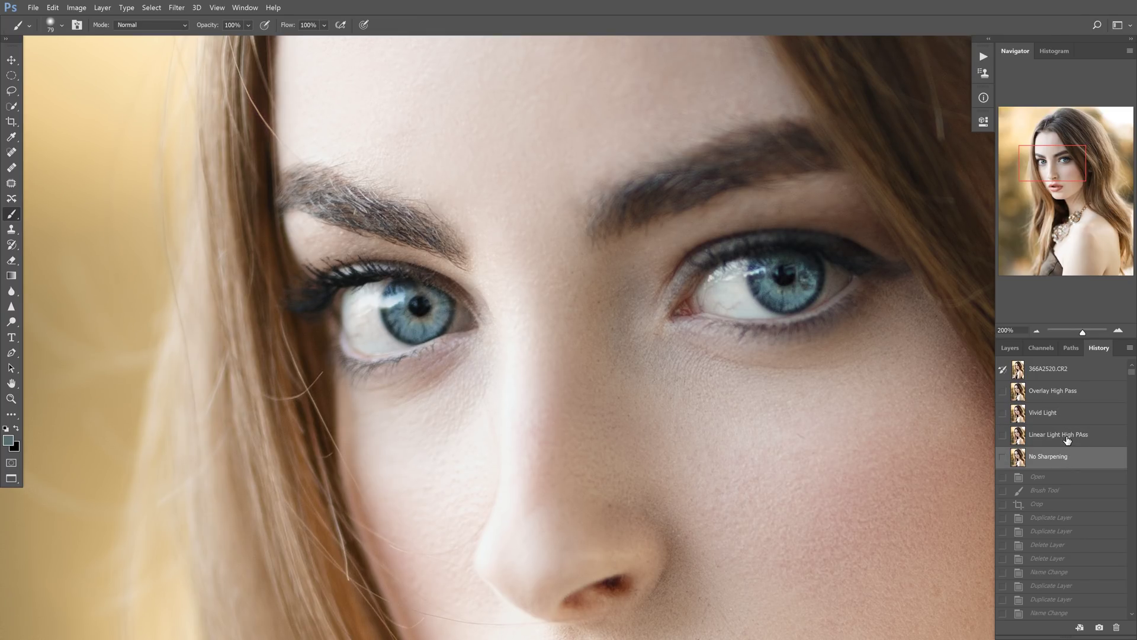
left_click(1066, 440)
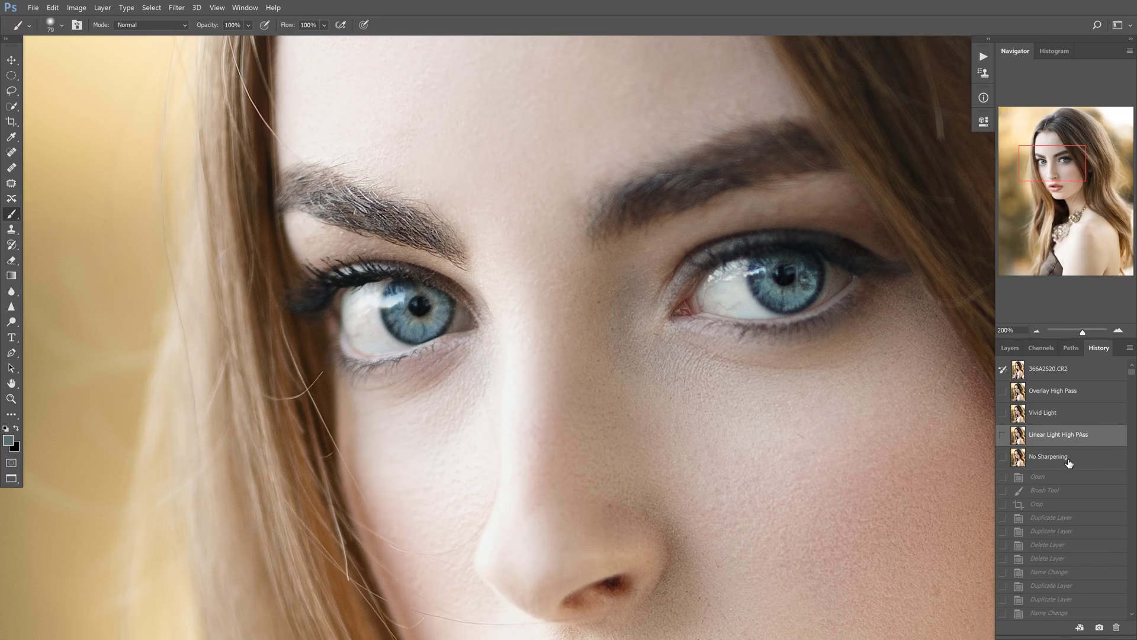
left_click(1069, 459)
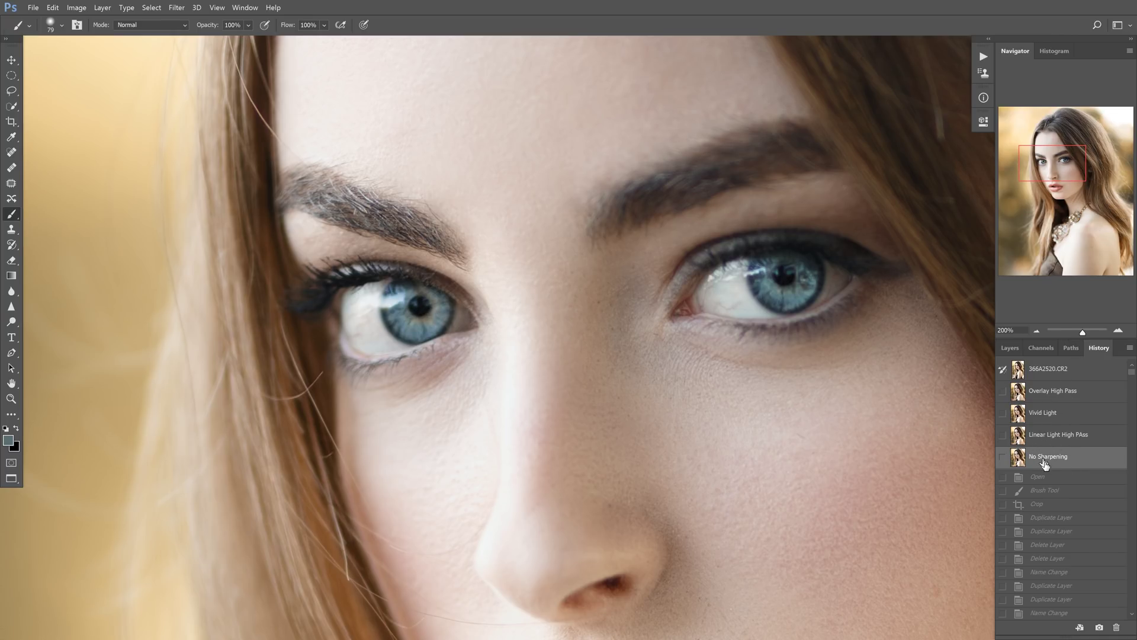
left_click(1065, 397)
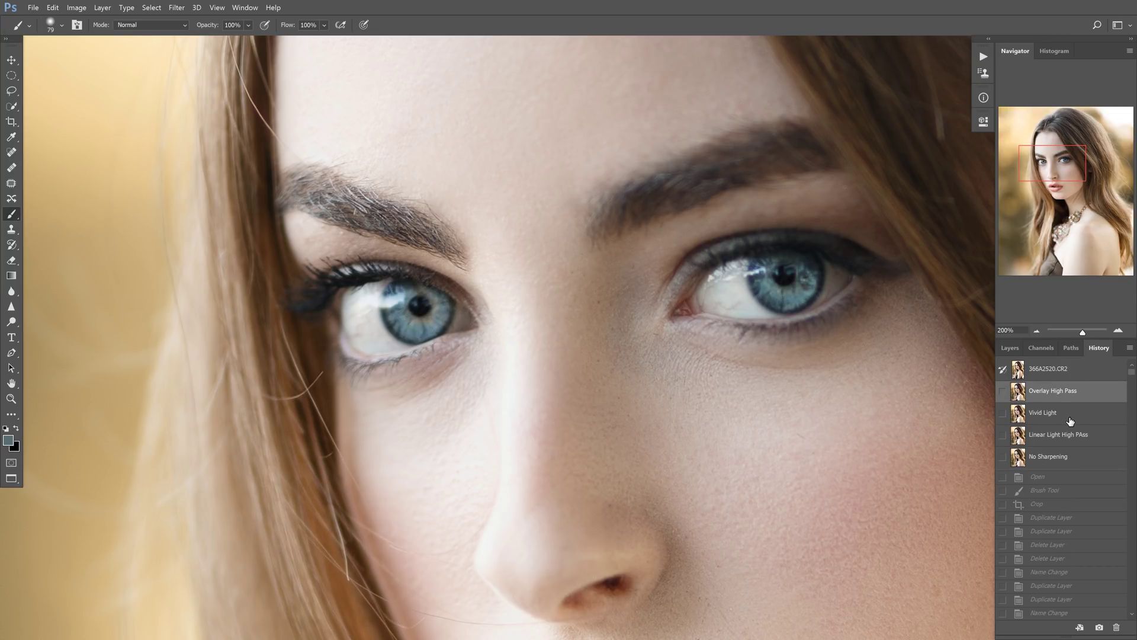
left_click(1068, 418)
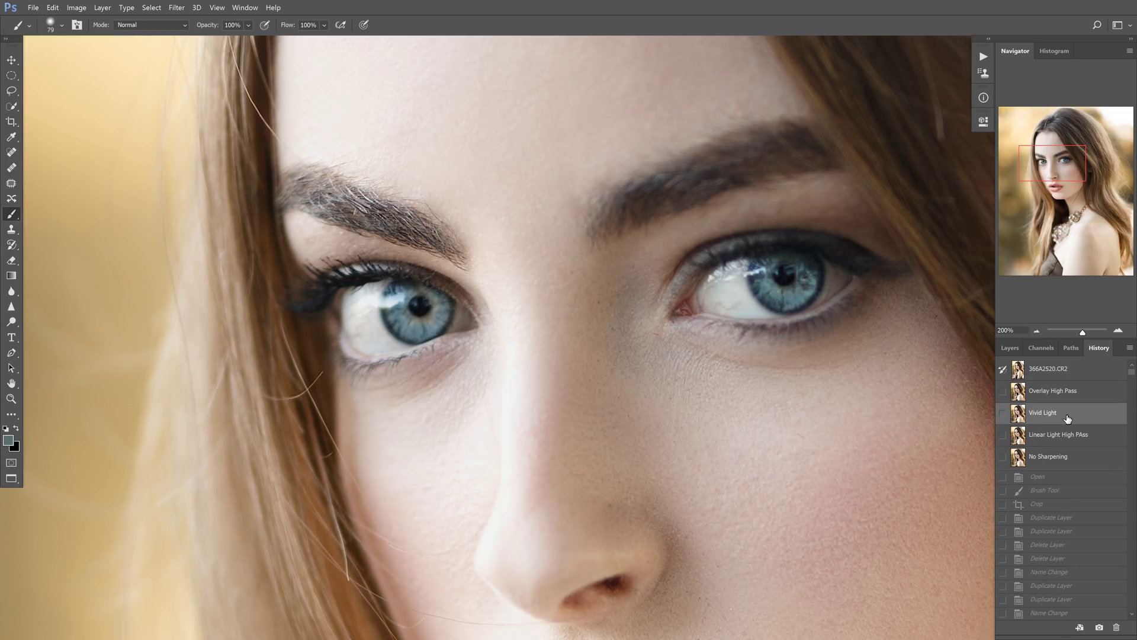
left_click(1072, 437)
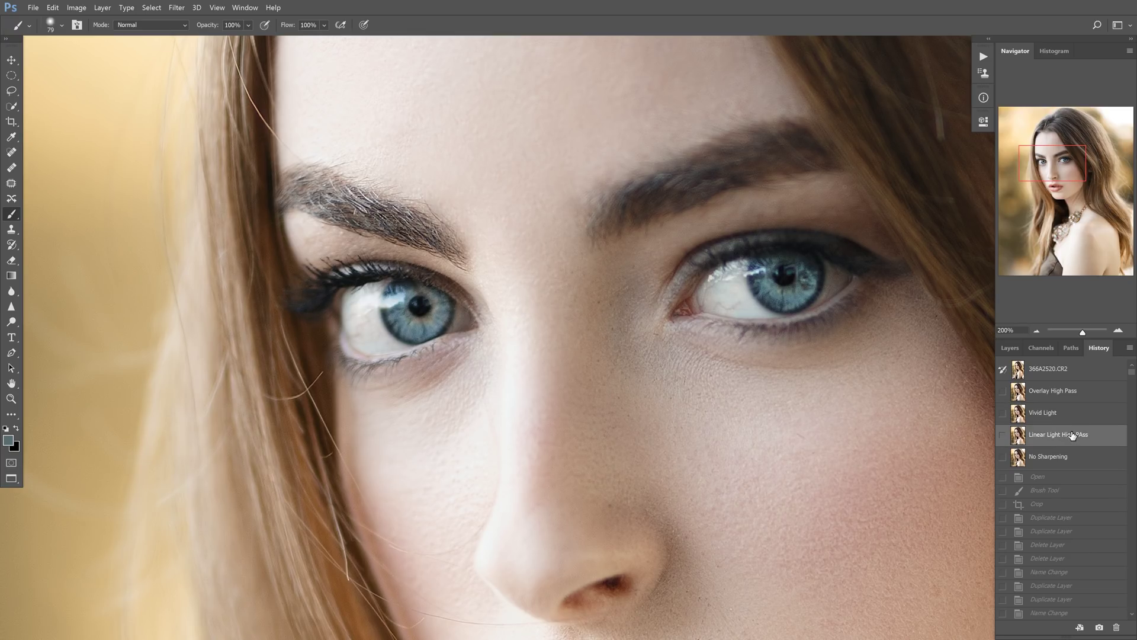
left_click(1065, 417)
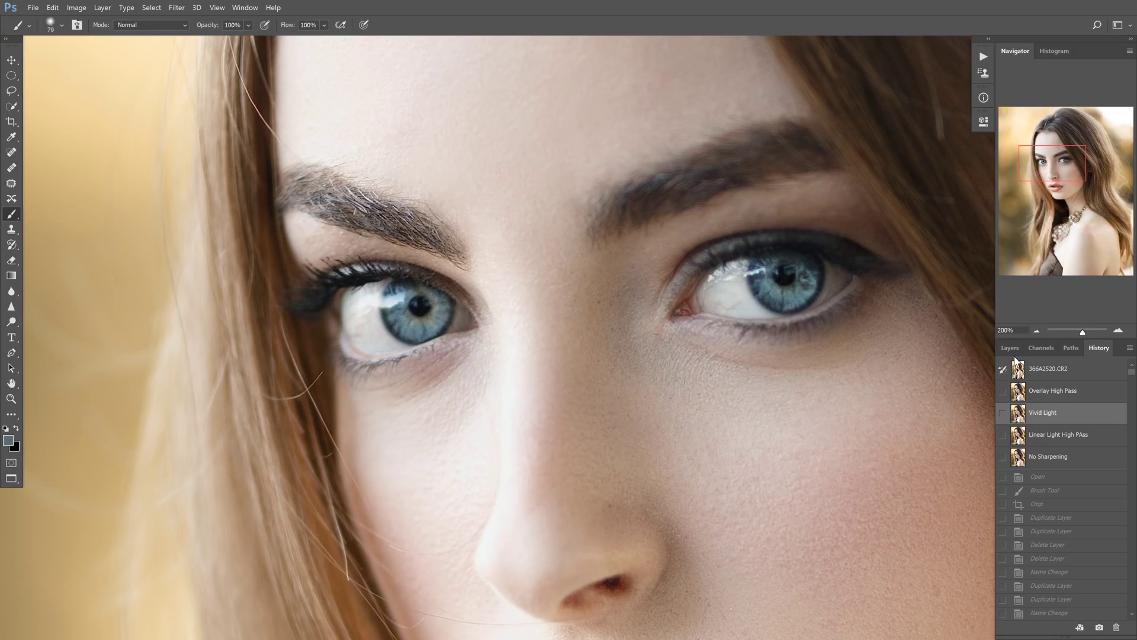
left_click(1011, 348)
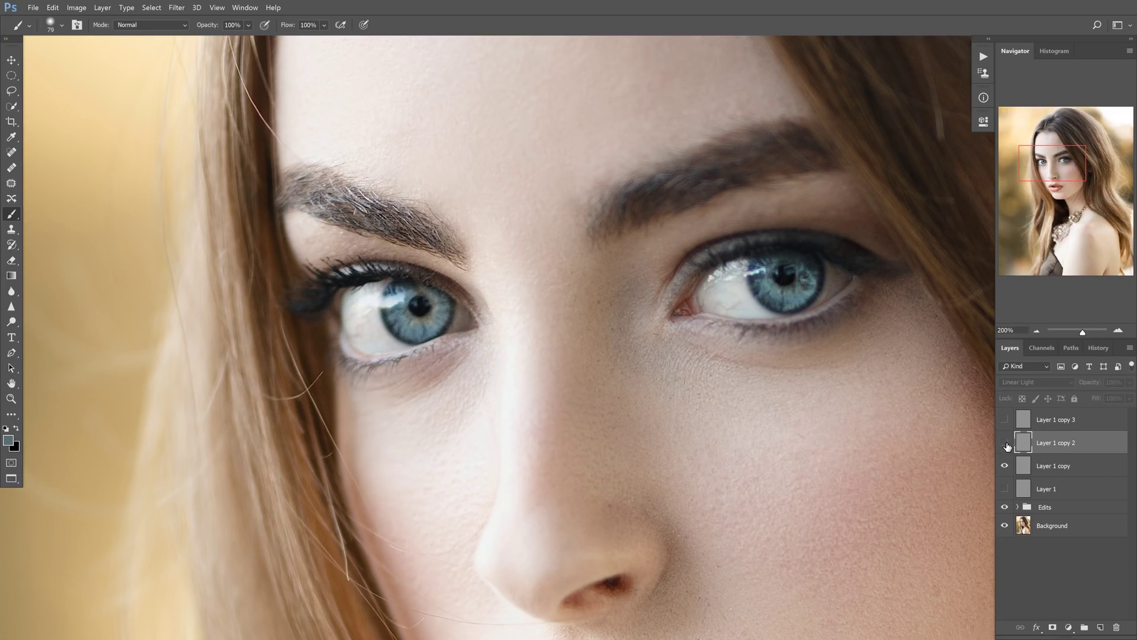
Step: Delete the extra high-pass copies and the original Layer 1, leaving Layer 1 copy selected
left_click(1055, 473)
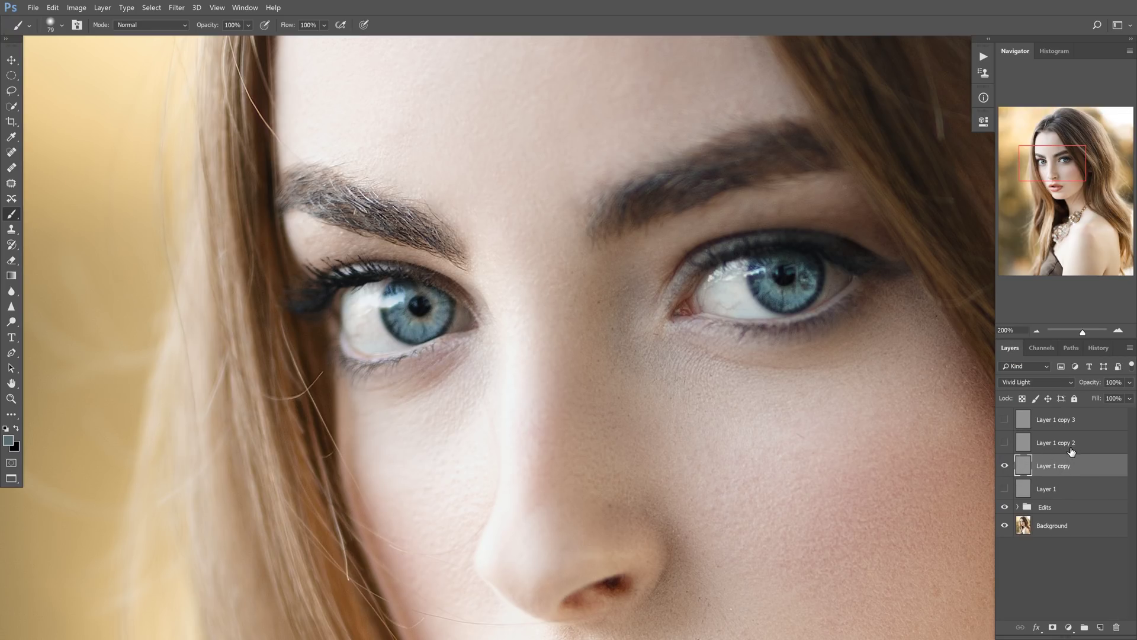
left_click(1071, 454)
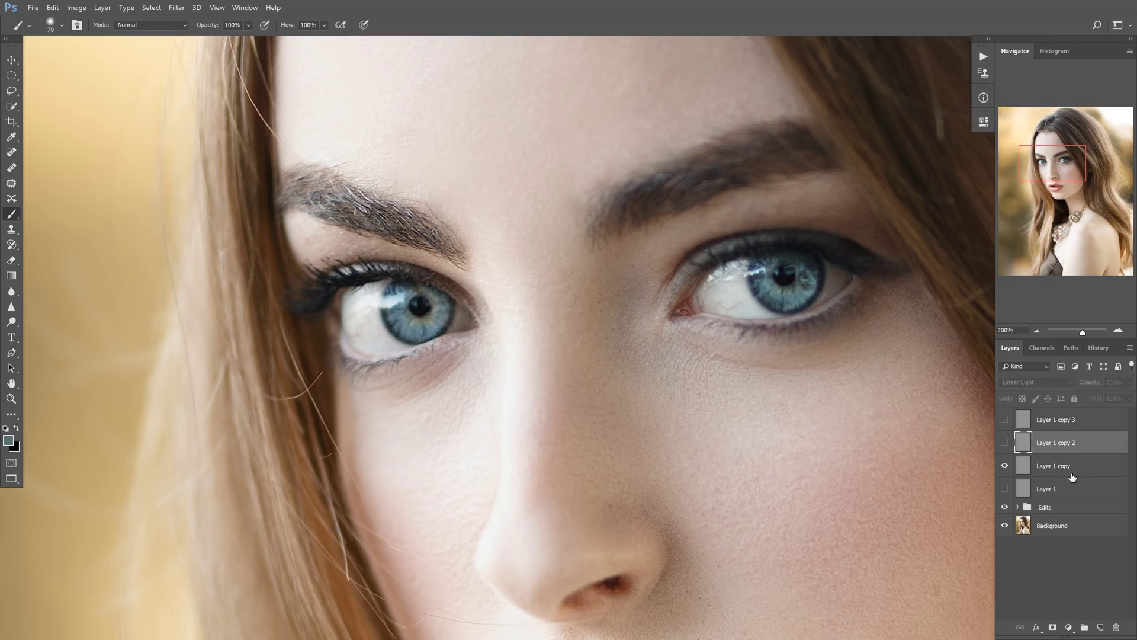
key("Delete")
key("Delete")
key("ctrl+z")
left_click(1071, 422)
key("Delete")
key("Delete")
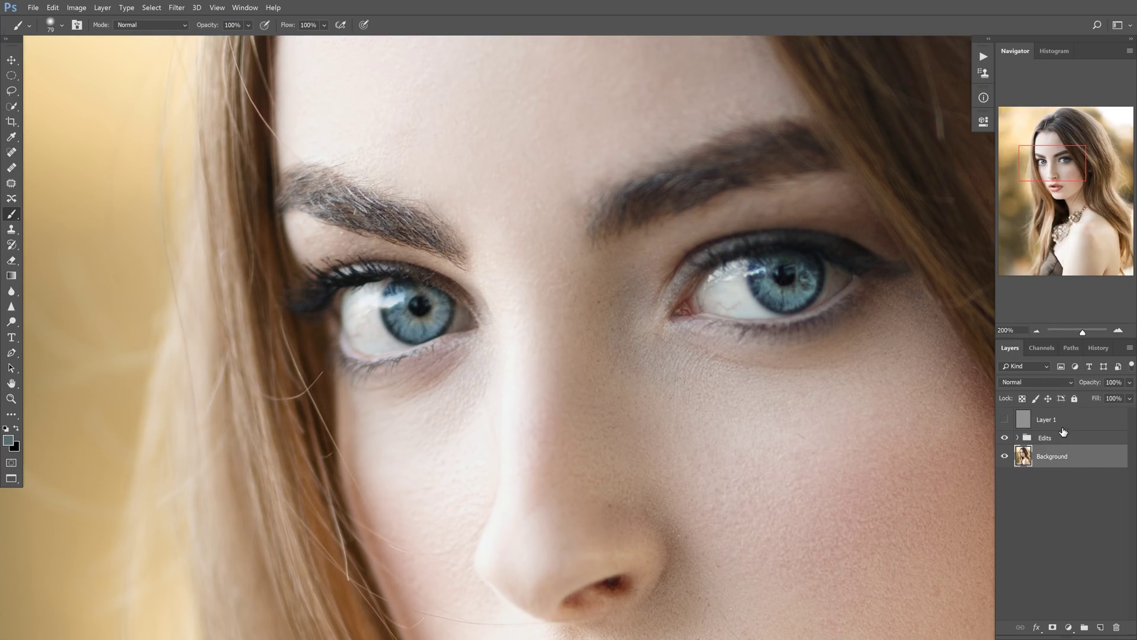
left_click(1065, 428)
left_click_drag(1067, 434, 1070, 456)
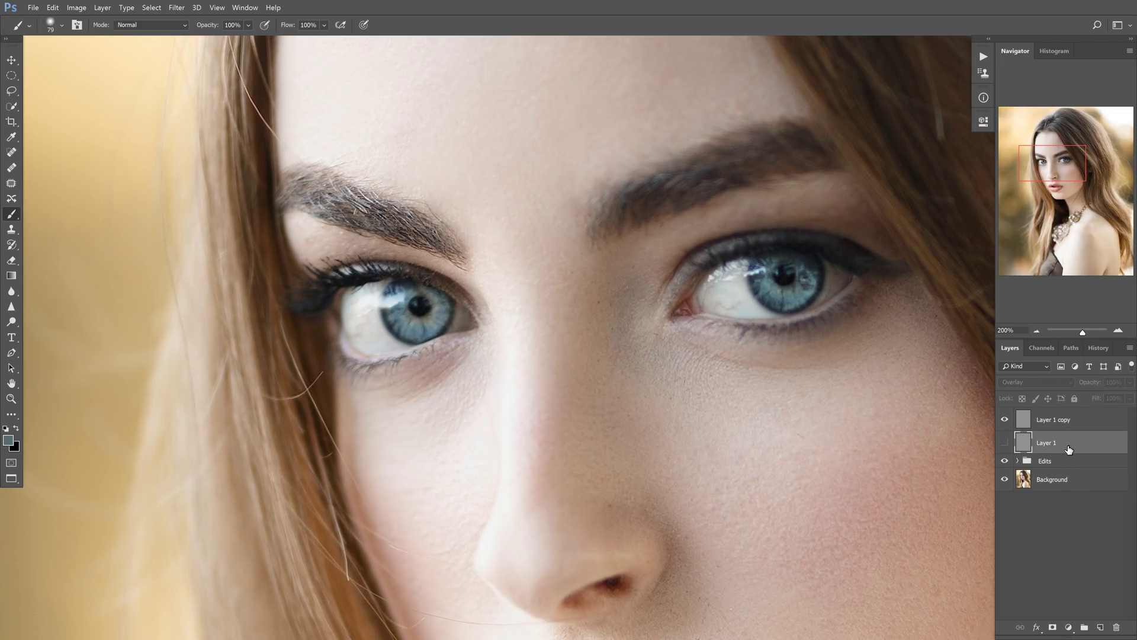
key("Delete")
left_click(1056, 422)
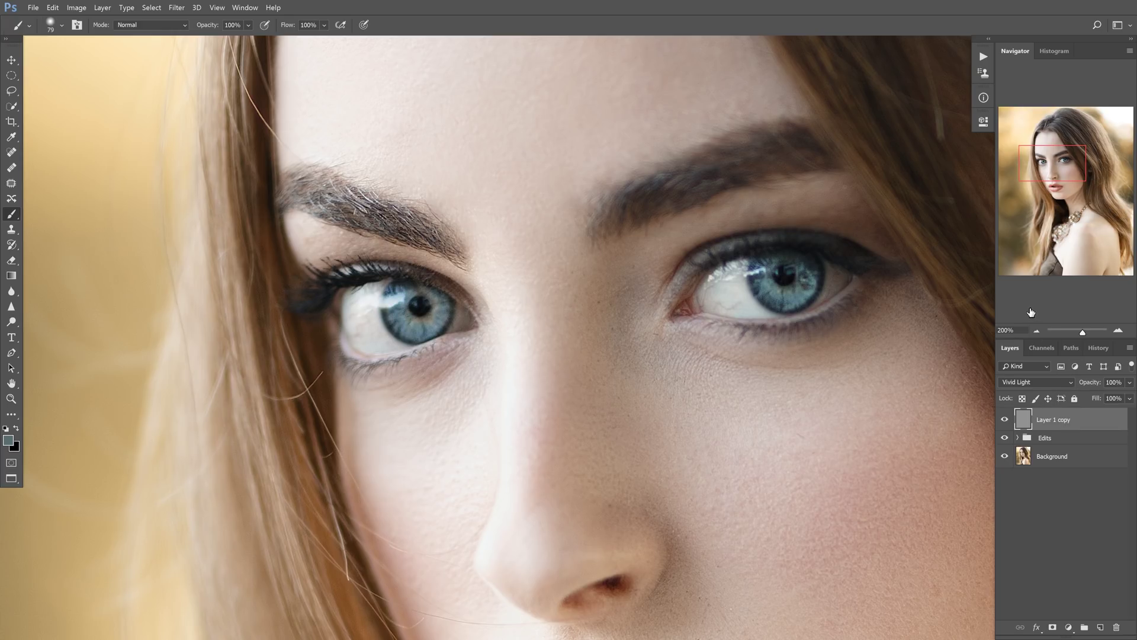
left_click(1037, 330)
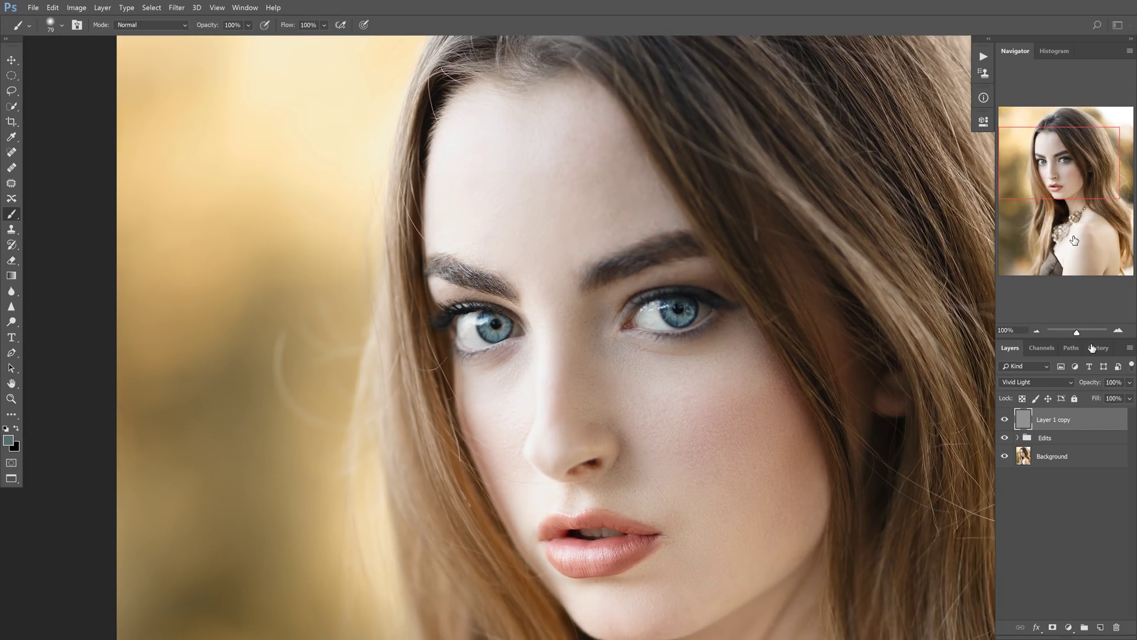
left_click(1074, 240)
left_click(1118, 330)
left_click_drag(1069, 211, 1057, 188)
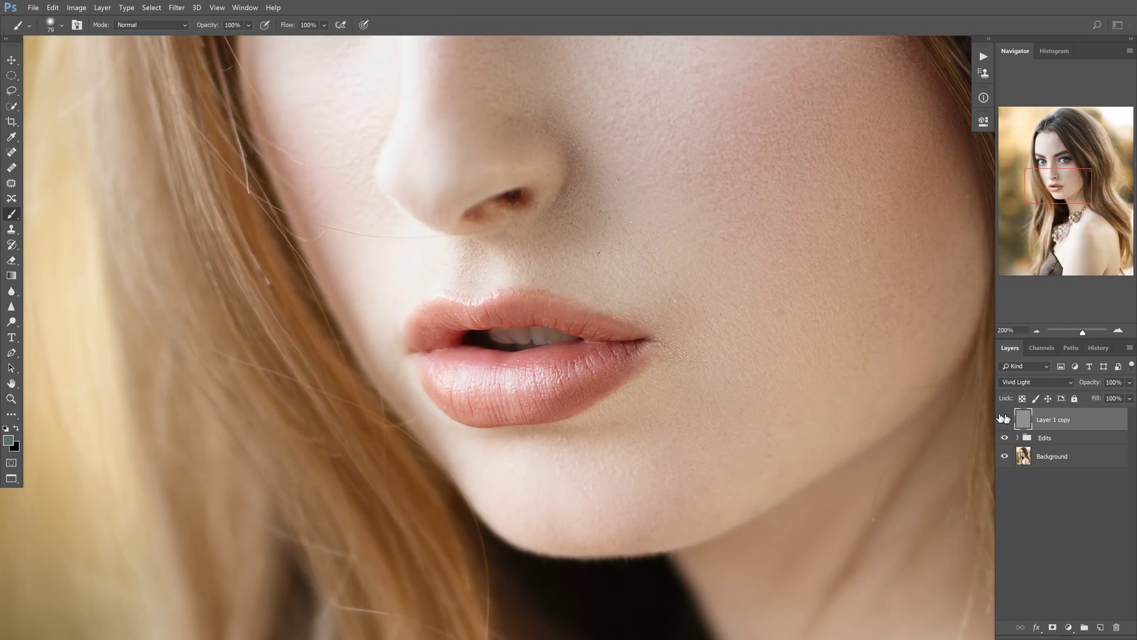
left_click(1006, 420)
left_click(1006, 420)
left_click(1006, 420)
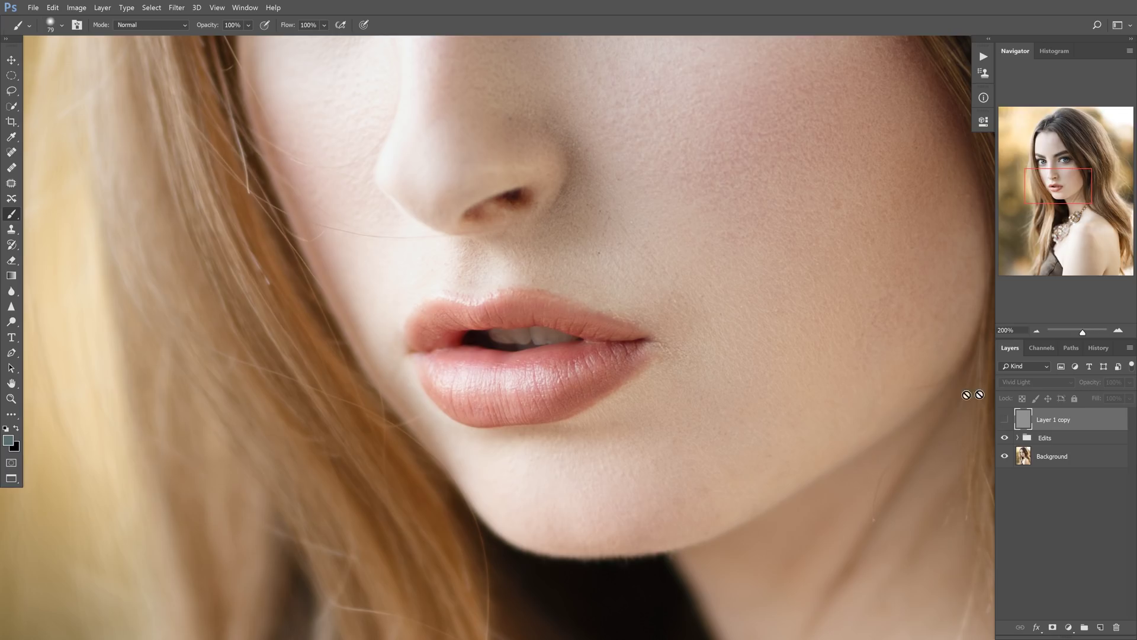
left_click(1006, 420)
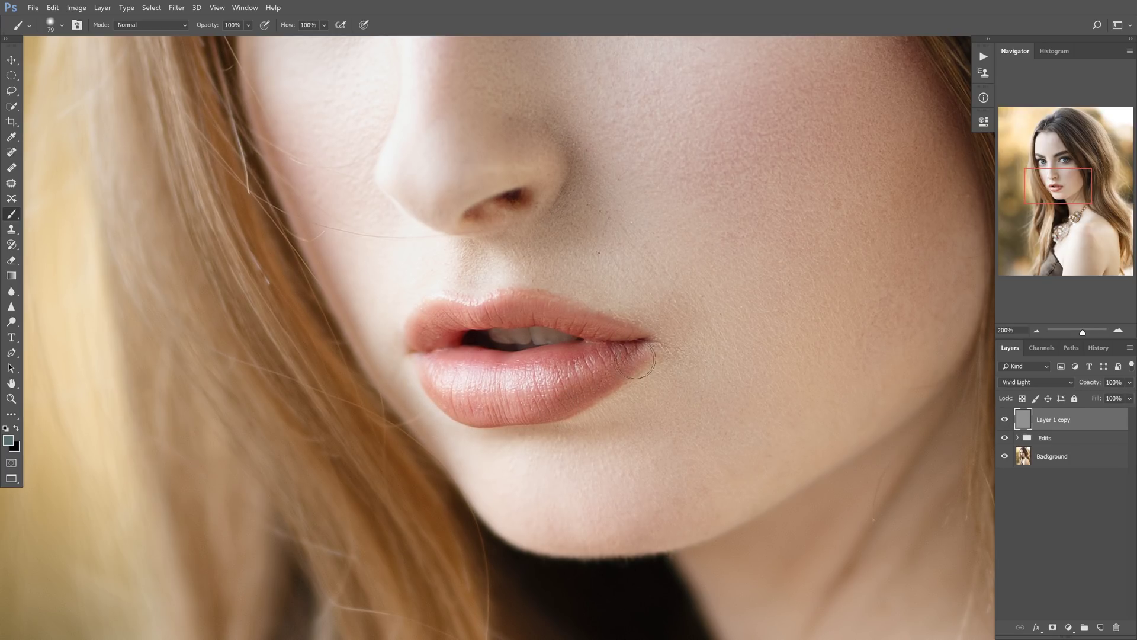
left_click_drag(845, 175, 782, 300)
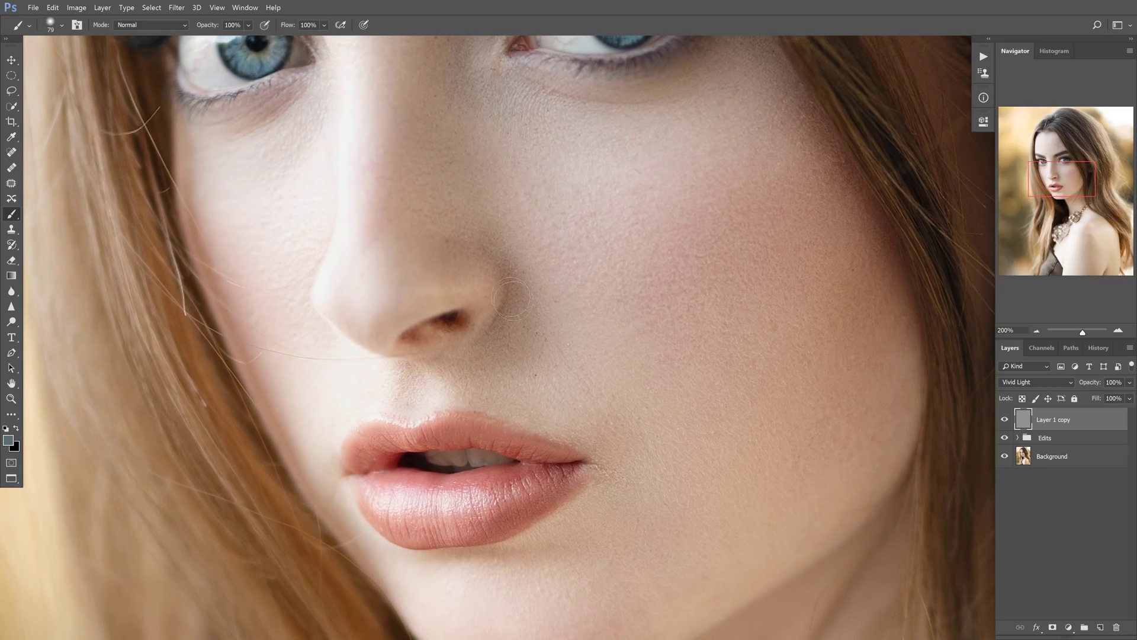
left_click(1008, 421)
left_click(1007, 421)
left_click(1007, 421)
left_click_drag(766, 375, 672, 380)
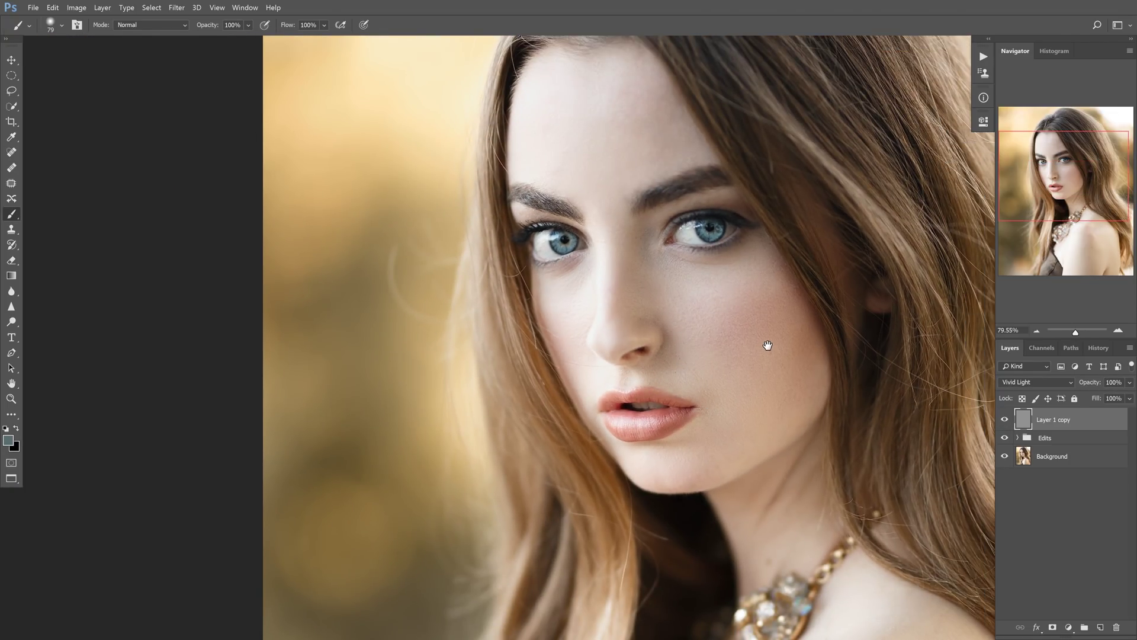
left_click_drag(754, 324, 788, 324)
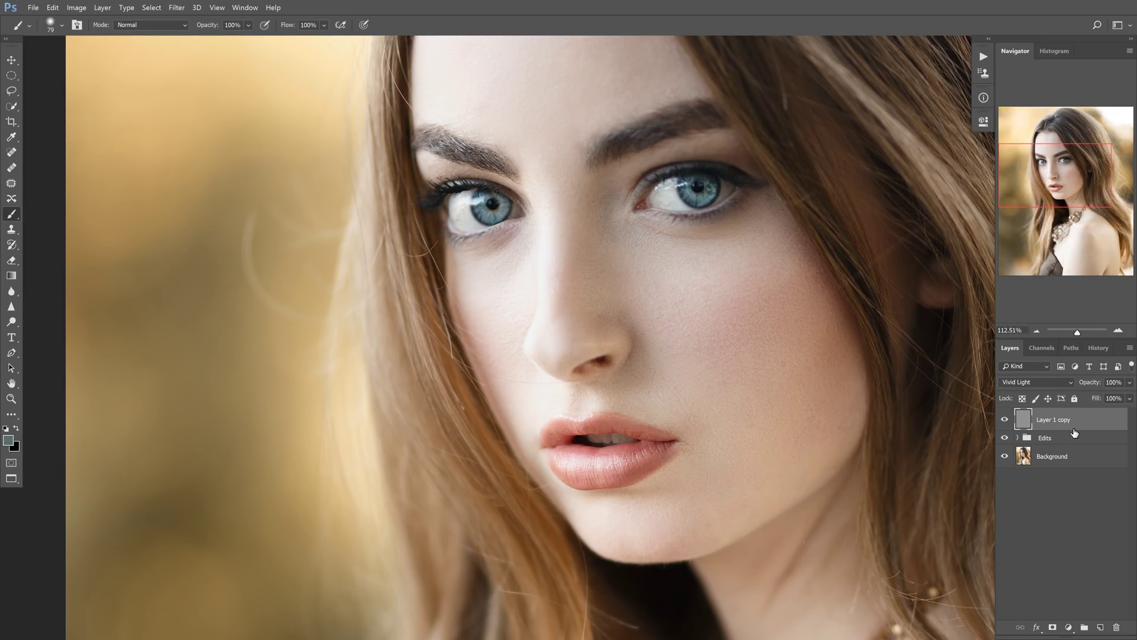
Step: Duplicate Layer 1 copy with Ctrl+J and set the new layer's opacity to 50%
key("ctrl+j")
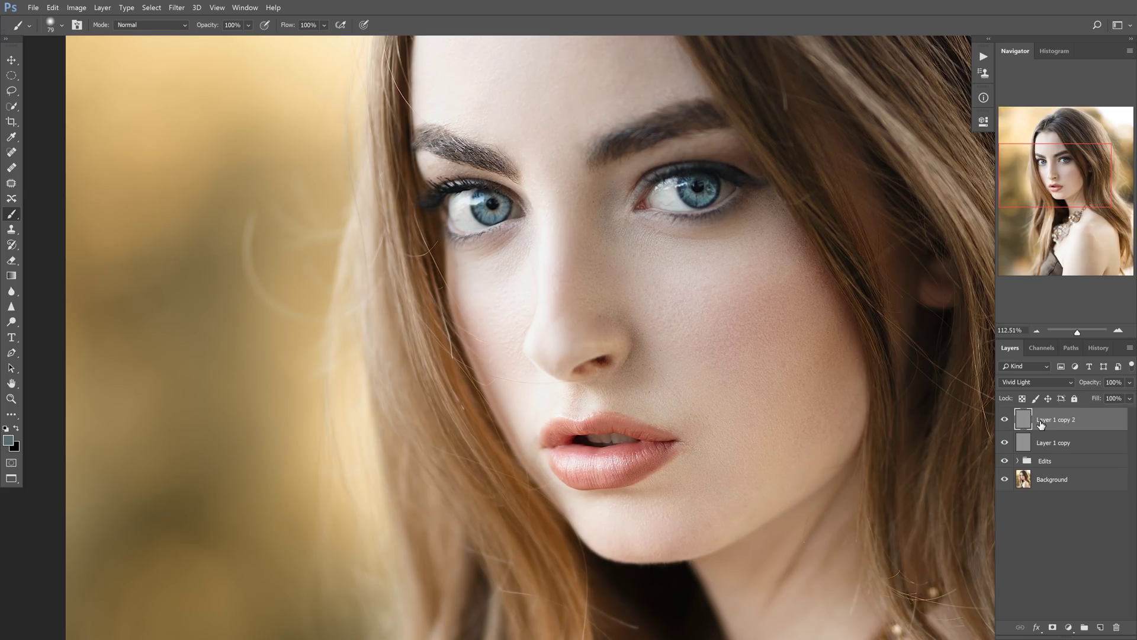
left_click(1118, 330)
mouse_move(1064, 176)
left_mouse_down()
mouse_move(1070, 152)
mouse_move(1082, 182)
left_mouse_up()
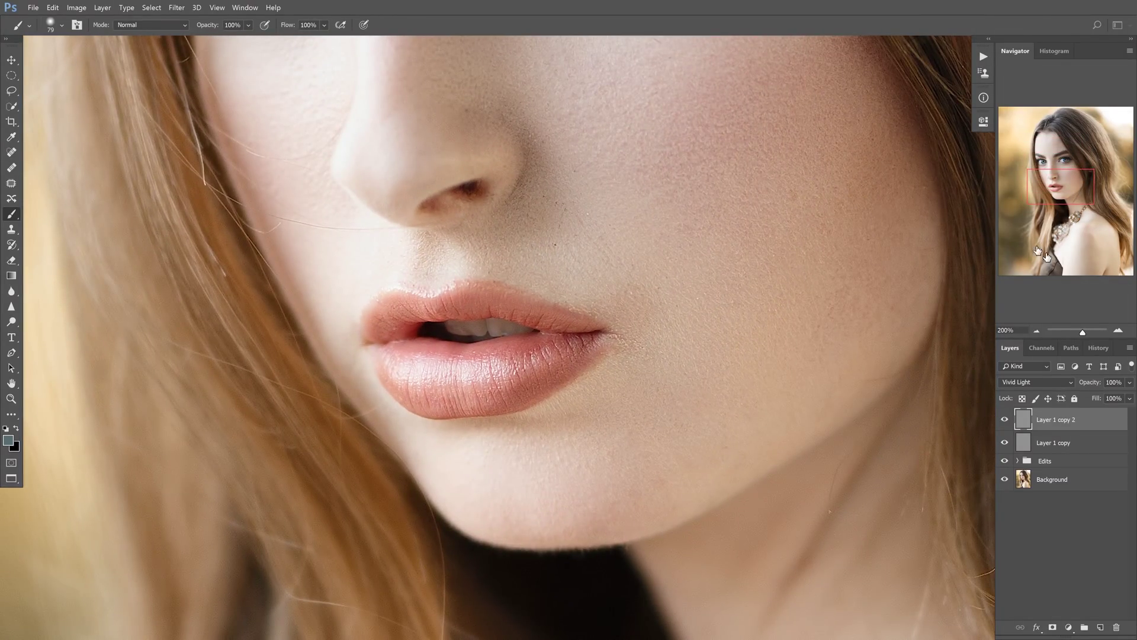
left_click(1121, 382)
type("5")
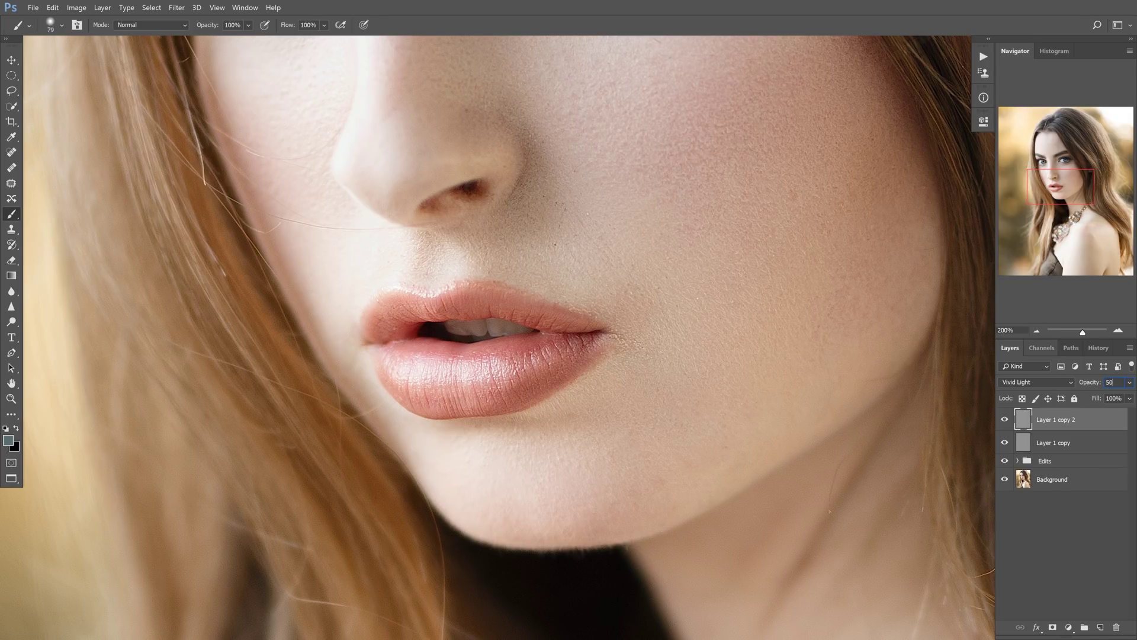
Step: Duplicate the sharpening layer again, give it a black mask, and enlarge the brush to about 187
left_click_drag(1061, 189, 1066, 169)
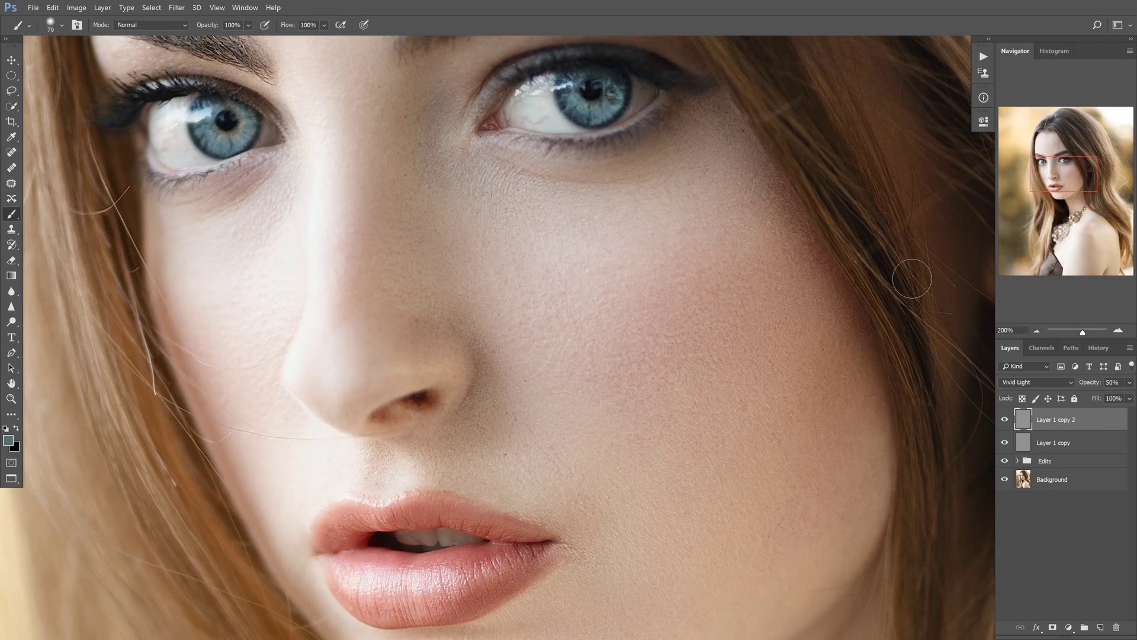
key("ctrl+j")
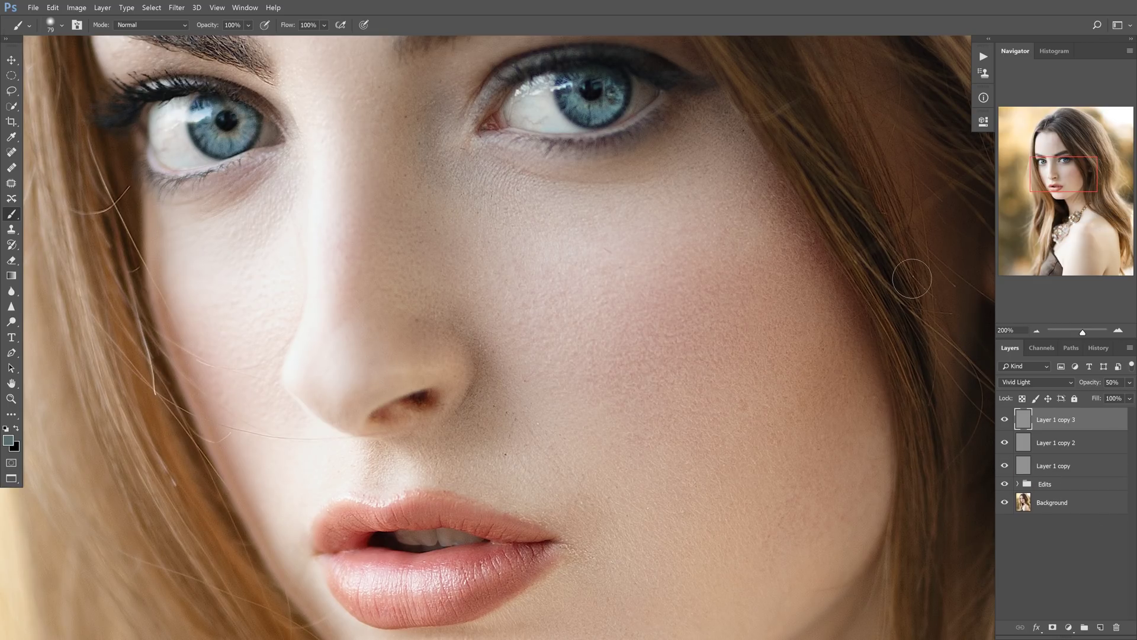
left_click(1053, 628, "alt")
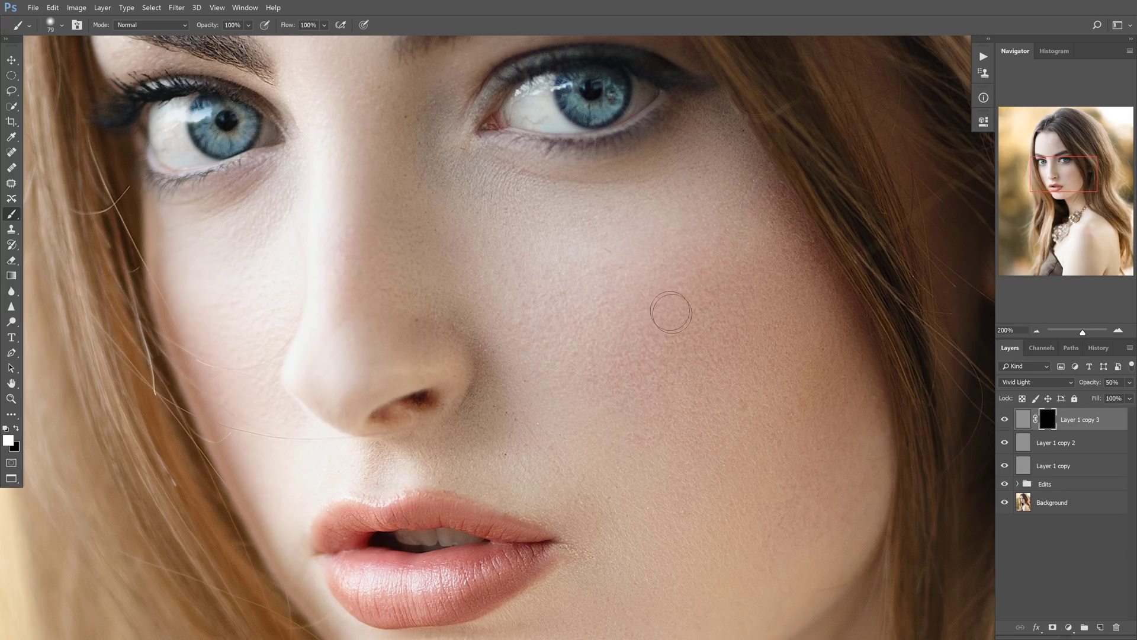
right_click(596, 143)
key("Escape")
key("bracketright")
Step: Paint white on the mask over the eyes and, at brush size 110, the lips
left_click_drag(609, 182, 651, 328)
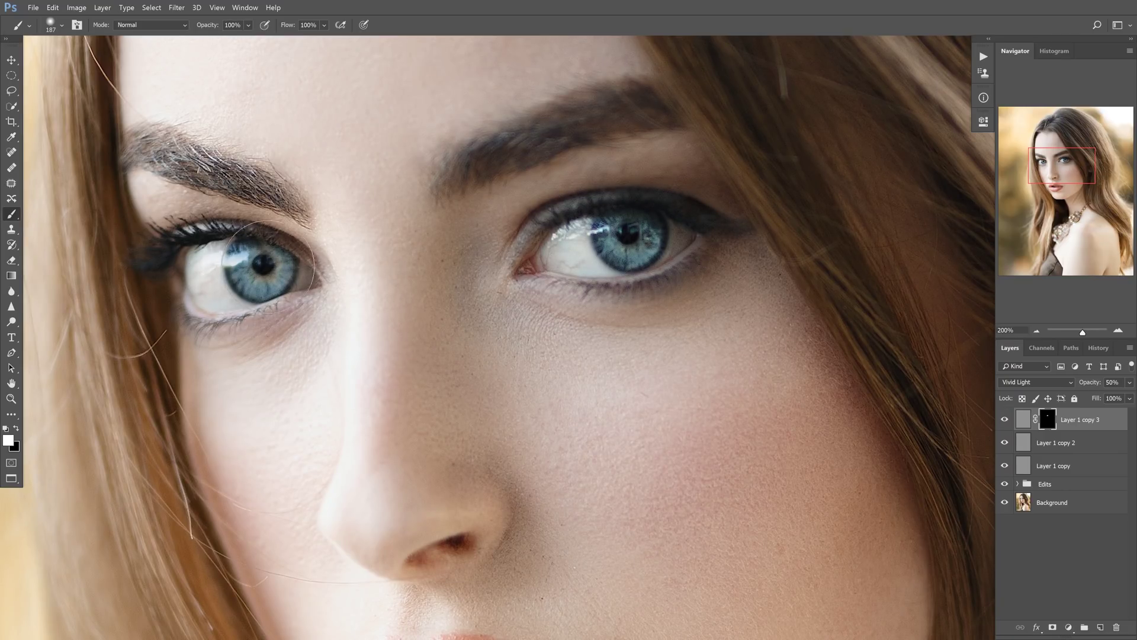
mouse_move(237, 262)
left_mouse_down()
mouse_move(182, 267)
mouse_move(260, 279)
left_mouse_up()
left_click_drag(529, 431, 543, 76)
mouse_move(498, 332)
left_mouse_down()
mouse_move(417, 354)
mouse_move(502, 354)
left_mouse_up()
mouse_move(591, 333)
left_mouse_down()
mouse_move(486, 286)
mouse_move(409, 305)
mouse_move(410, 336)
mouse_move(520, 305)
mouse_move(596, 234)
mouse_move(604, 299)
mouse_move(661, 359)
left_mouse_up()
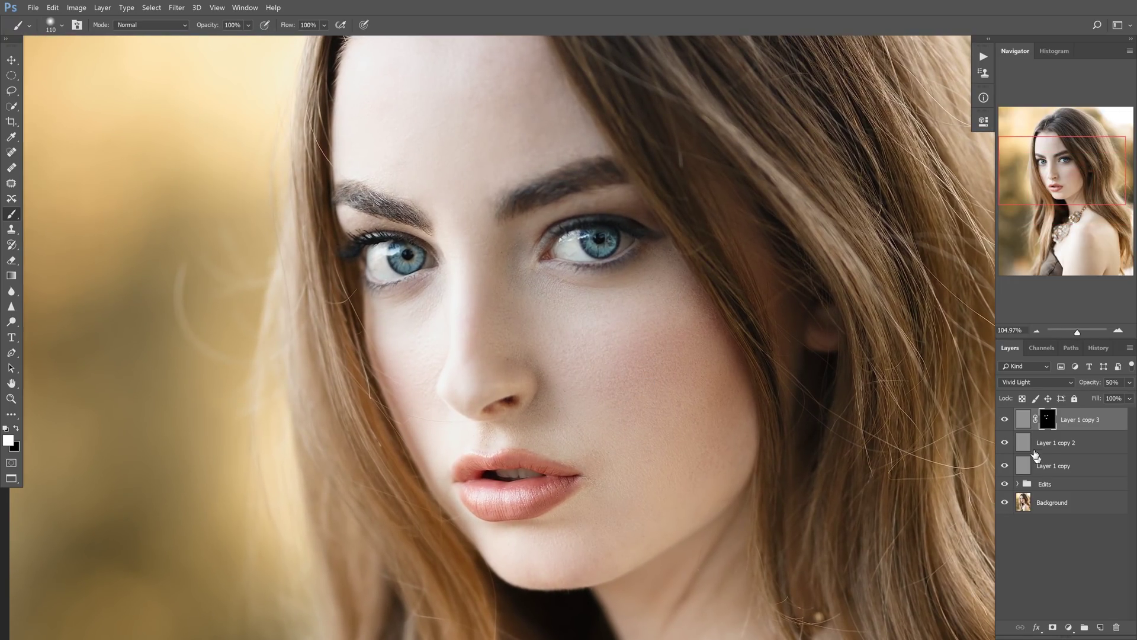
left_click(1004, 419)
left_click(1004, 419)
Step: Select all three sharpening copies, group them with Ctrl+G, and rename the group 'Sharpening'
left_click(1077, 467, "shift")
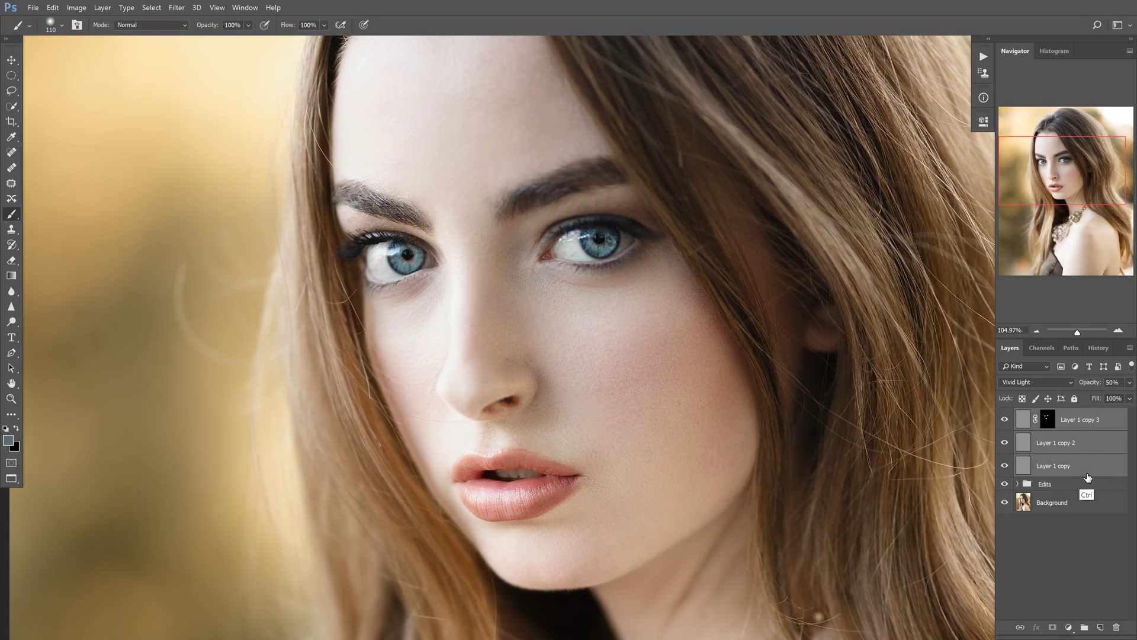
key("ctrl+g")
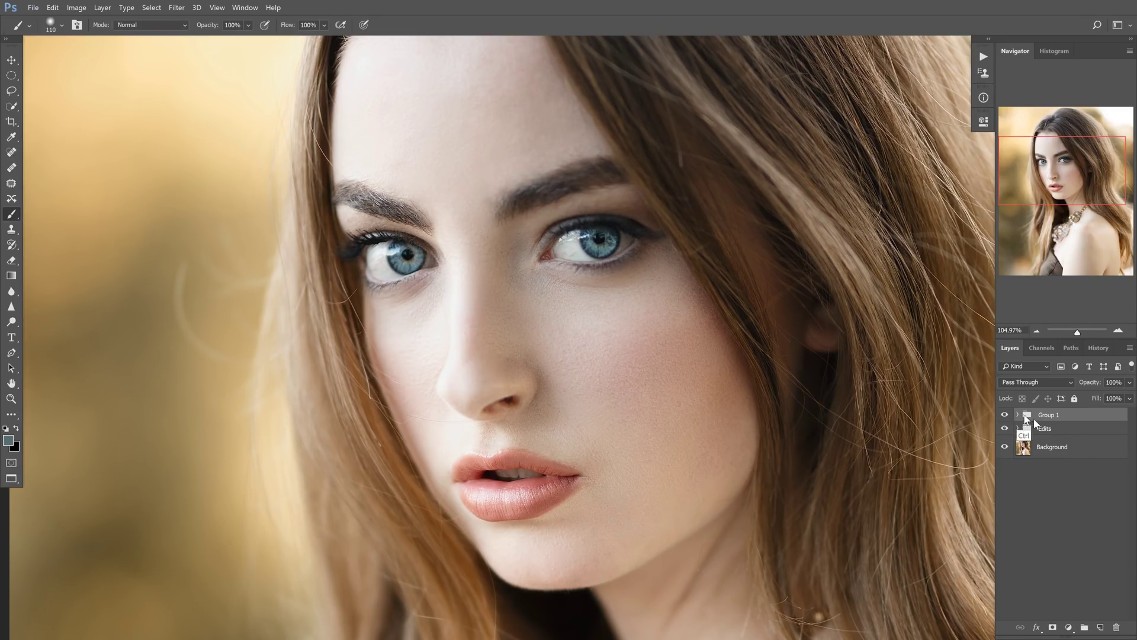
double_click(1048, 427)
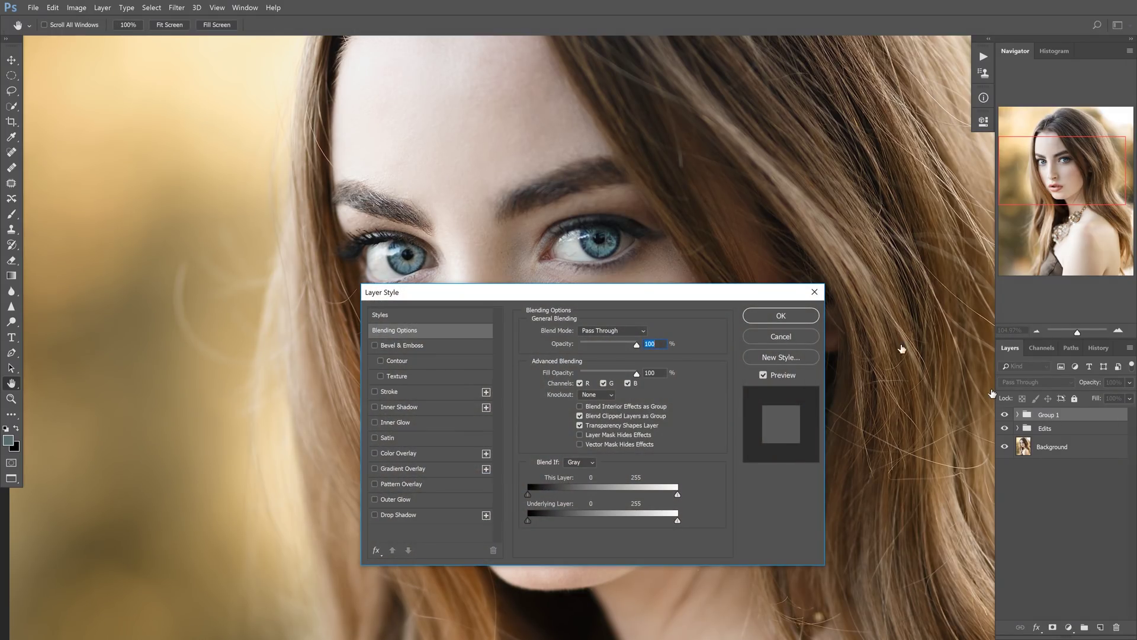
left_click(807, 335)
double_click(1048, 415)
type("Sharpening")
key("Return")
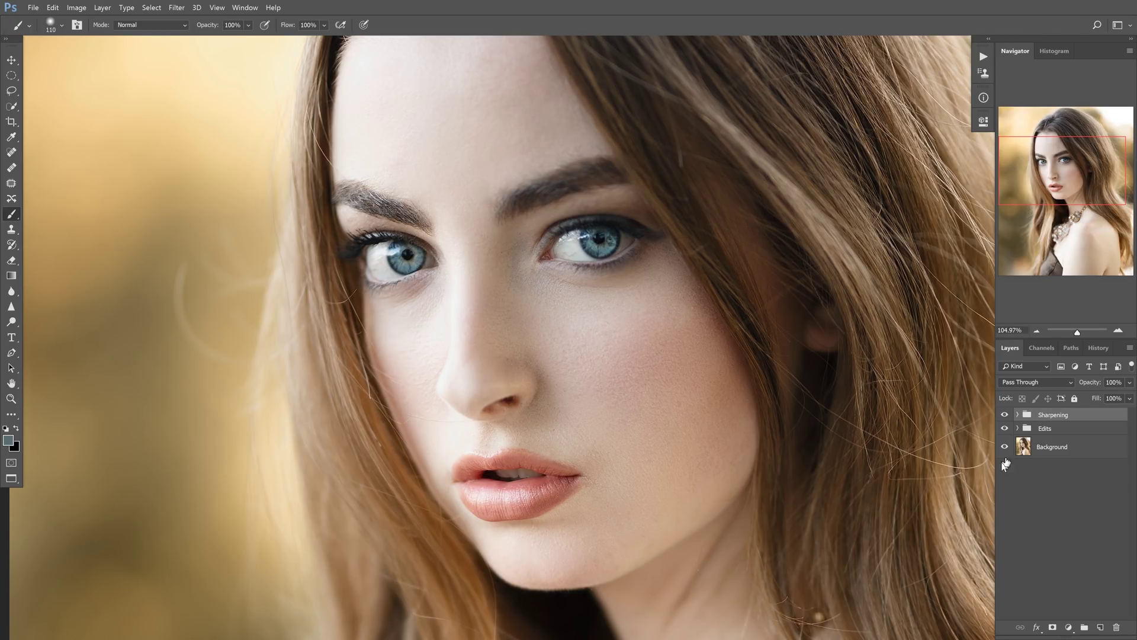
left_click(1005, 415)
left_click(1005, 415)
left_click(1005, 415)
left_click(1005, 415)
left_click(1065, 163)
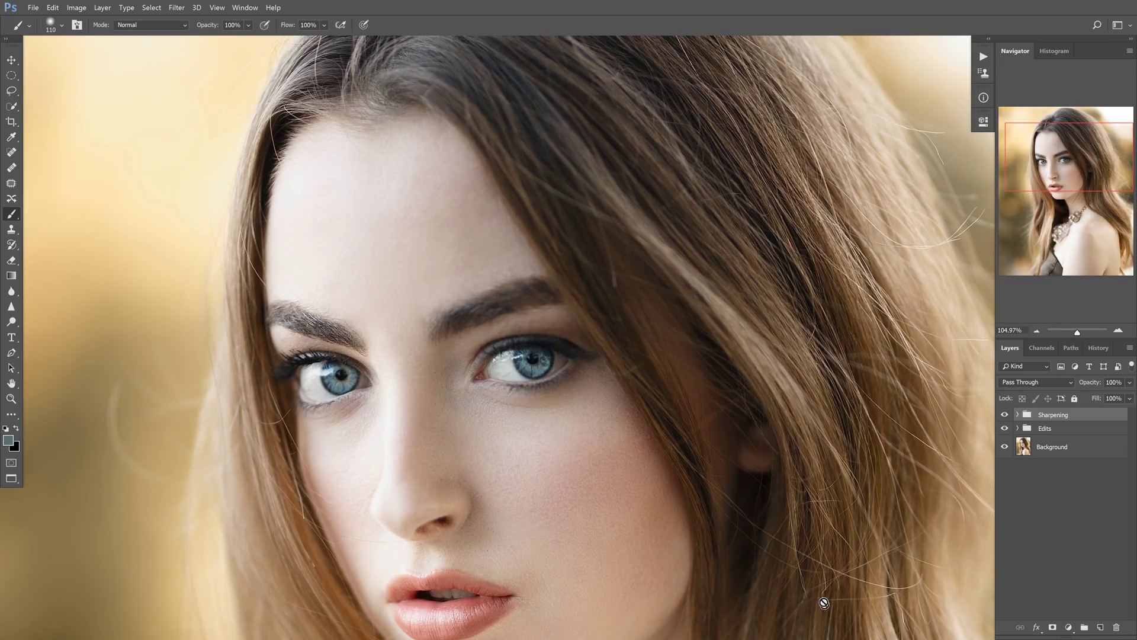
left_click(1005, 415)
left_click(1005, 415)
left_click_drag(1071, 155, 1093, 277)
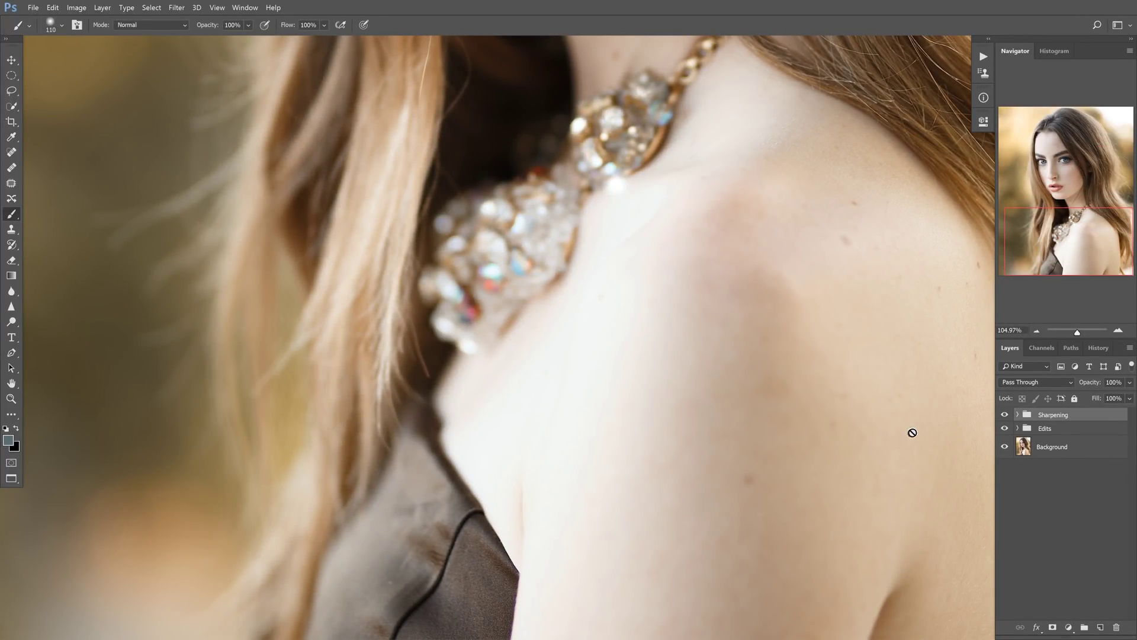
left_click(1004, 415)
left_click(1005, 415)
left_click(1005, 415)
left_click(1004, 415)
left_click_drag(171, 390, 784, 339)
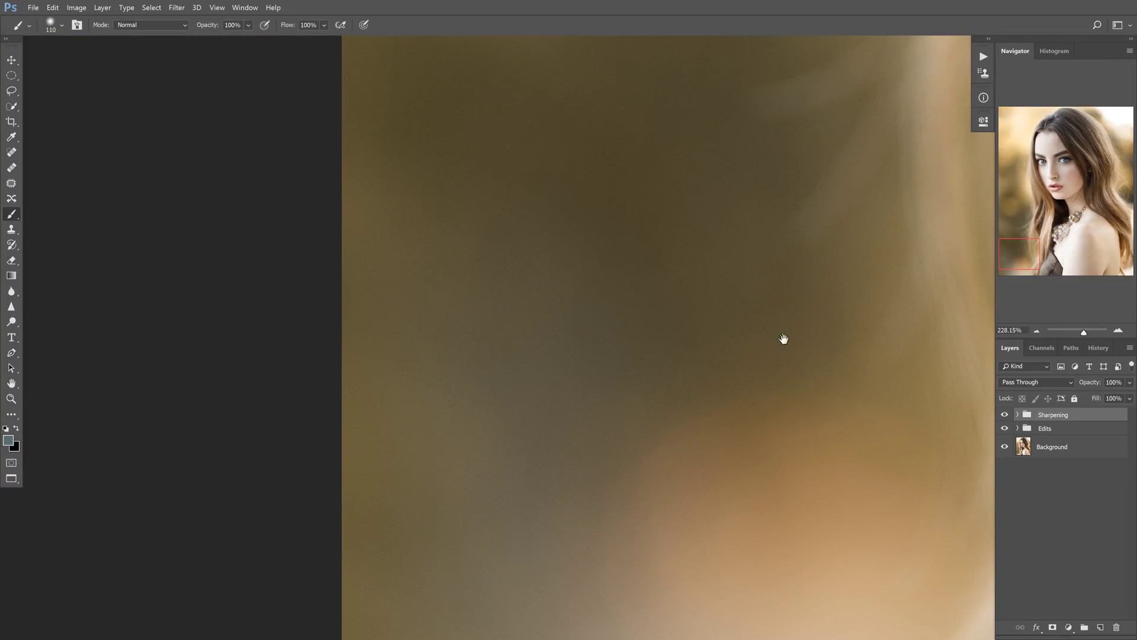
left_click(1005, 417)
left_click(1005, 416)
left_click(1006, 416)
left_click(1006, 417)
scroll(611, 358, "down", 10)
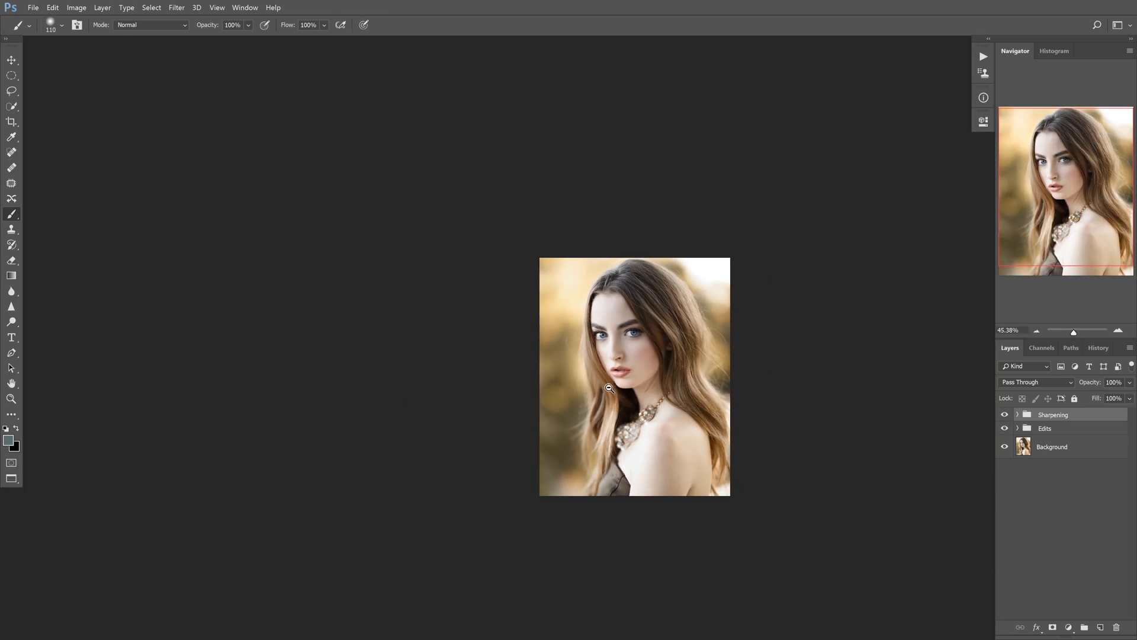
scroll(671, 333, "up", 7)
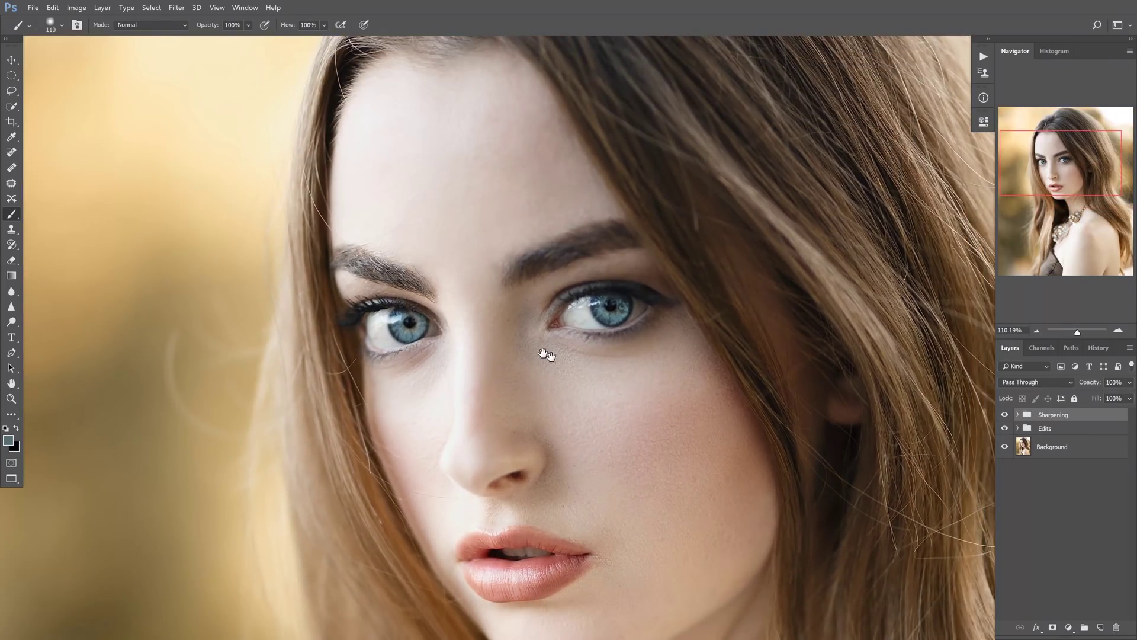
scroll(520, 318, "up", 1)
Step: Toggle the Sharpening group's visibility to compare the eyes, then expand the group
scroll(488, 355, "down", 3)
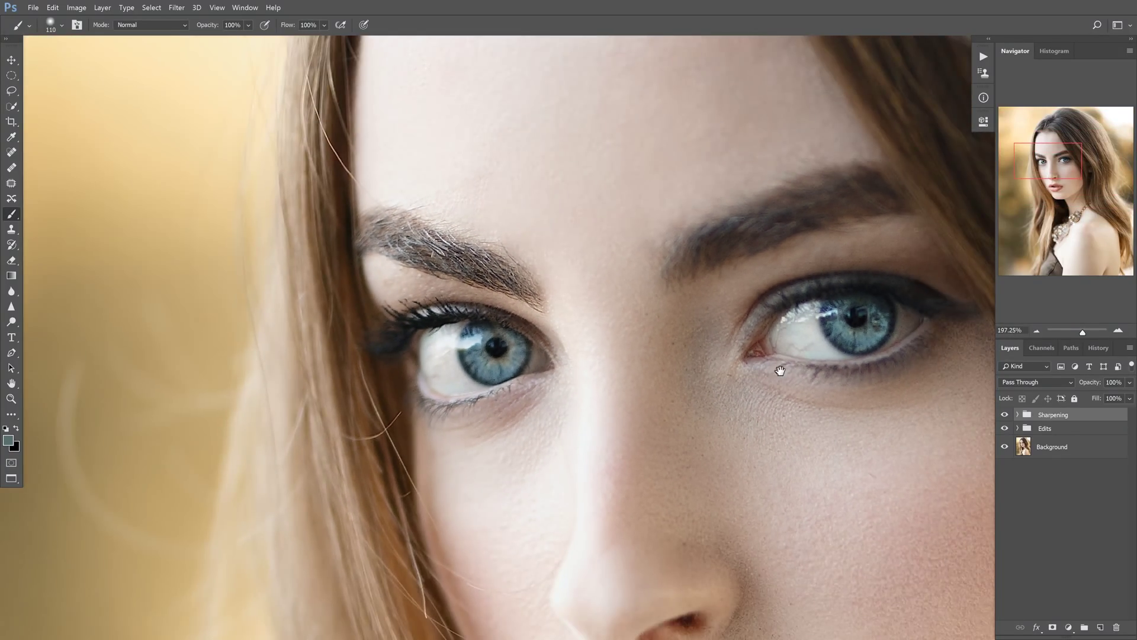
left_click_drag(780, 370, 746, 373)
left_click(1005, 415)
left_click(1005, 414)
left_click(1005, 414)
left_click(1005, 415)
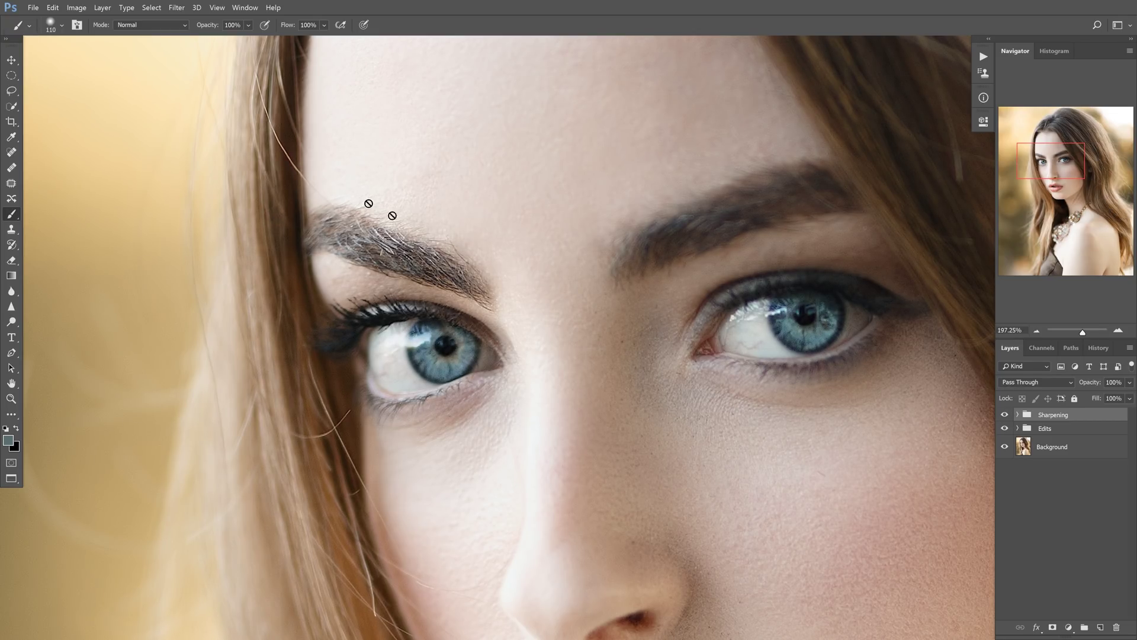
left_click(1007, 414)
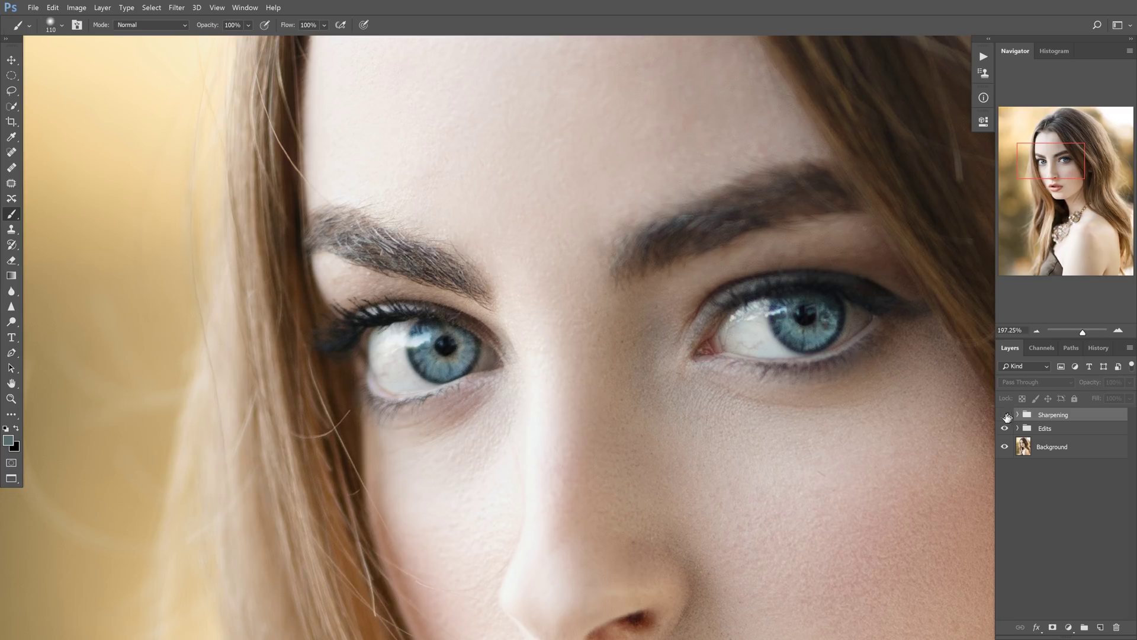
left_click(1005, 415)
left_click(1017, 415)
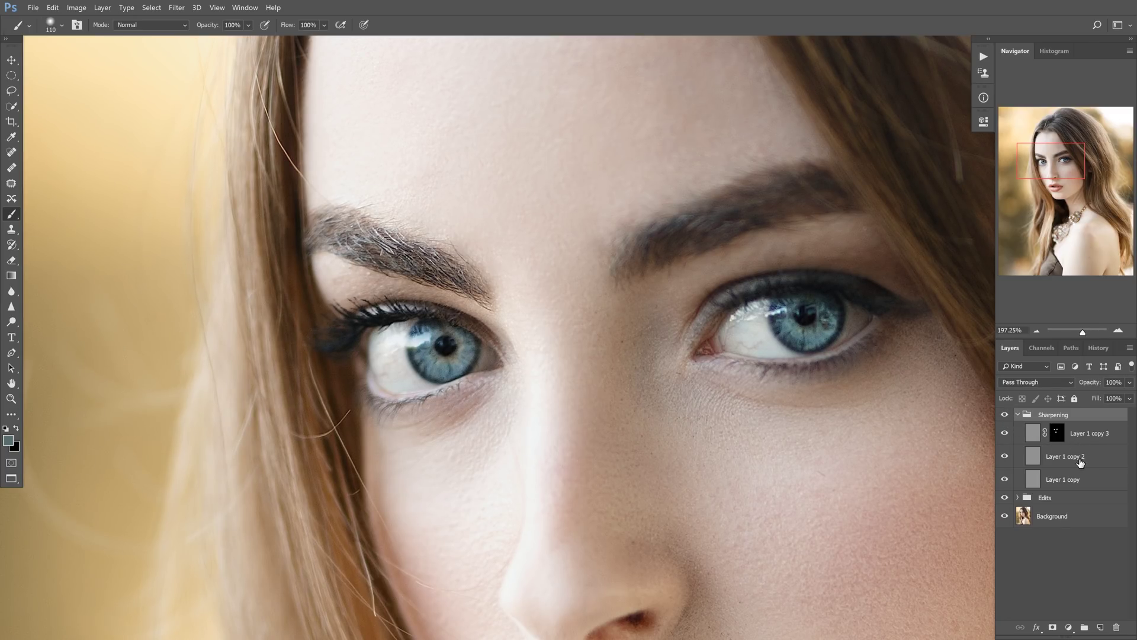
Step: Add a white mask to Layer 1 copy 2 and paint black over the left eyebrow at brush size 66
left_click(1080, 460)
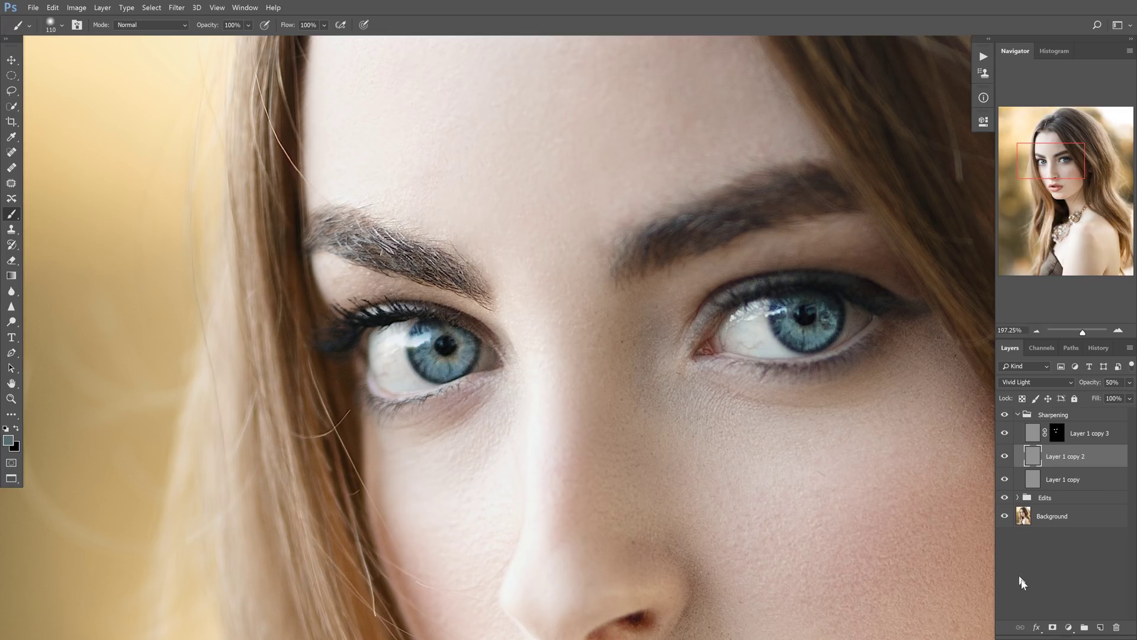
left_click(1052, 627)
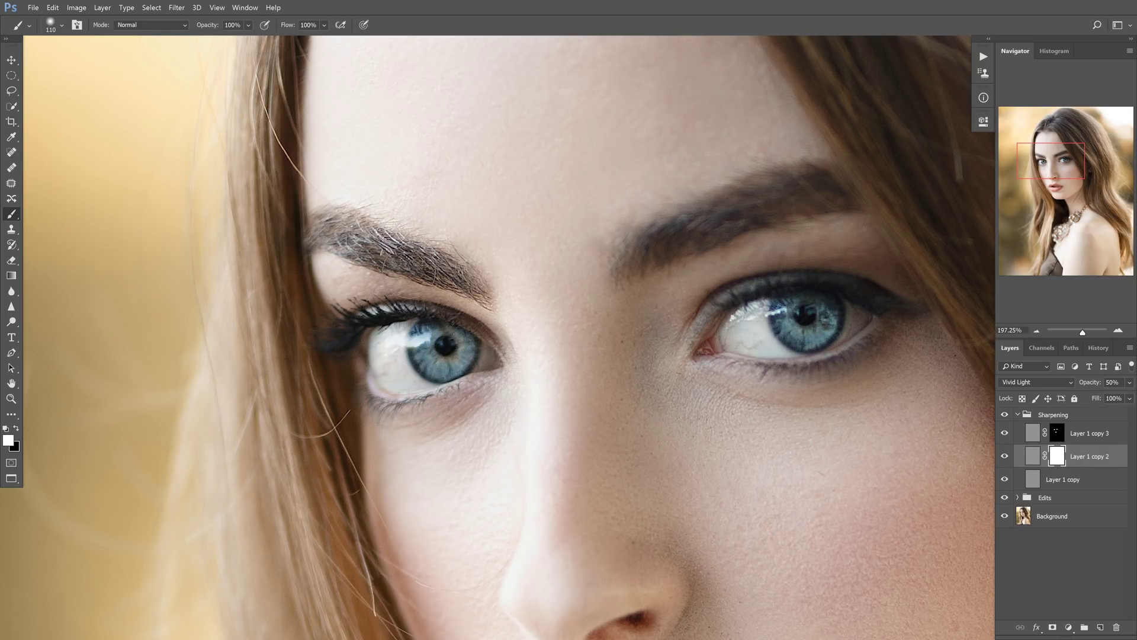
key("x")
right_click(355, 241, "alt")
left_click_drag(398, 249, 435, 240)
left_click(1060, 484)
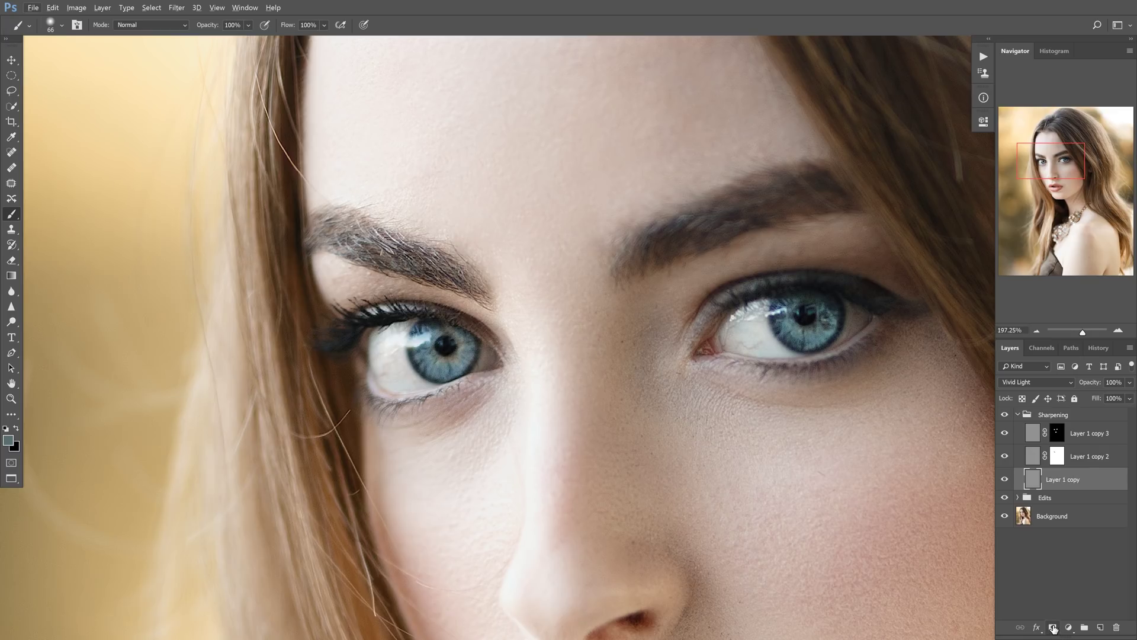
Step: Add a white mask to Layer 1 copy and check it as a red overlay
left_click(1053, 628)
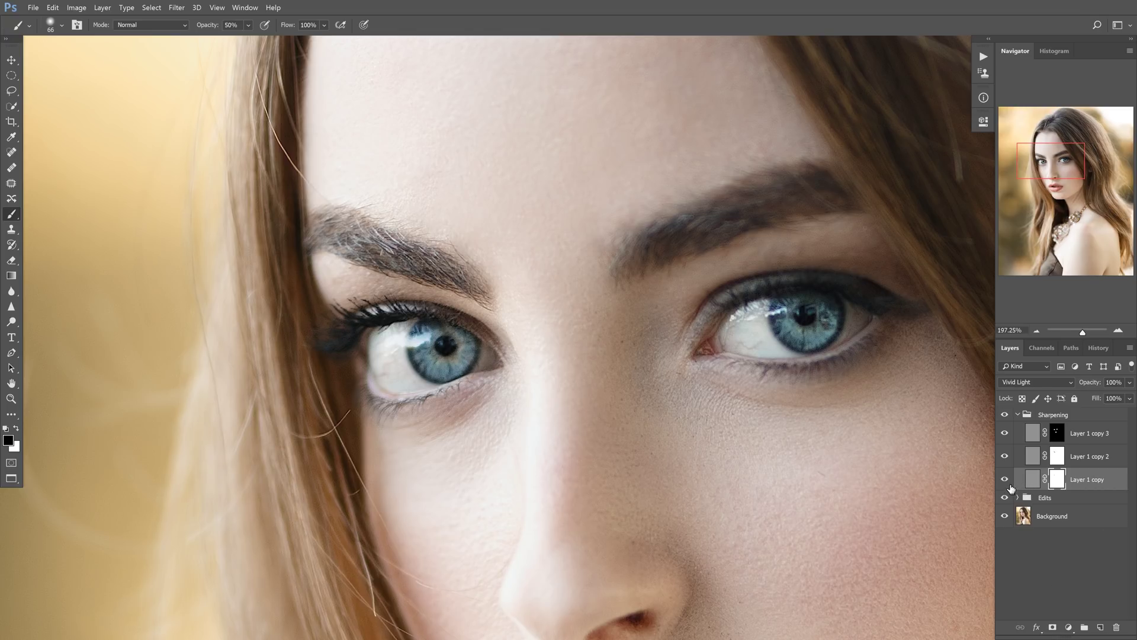
key("x")
key("backslash")
key("backslash")
key("x")
Step: Toggle Layer 1 copy's visibility to compare the result, then zoom out to the whole face
left_click(1005, 480)
left_click(1004, 481)
left_click(1004, 481)
left_click(1003, 480)
left_click(1004, 479)
left_click(1003, 480)
left_click(1005, 480)
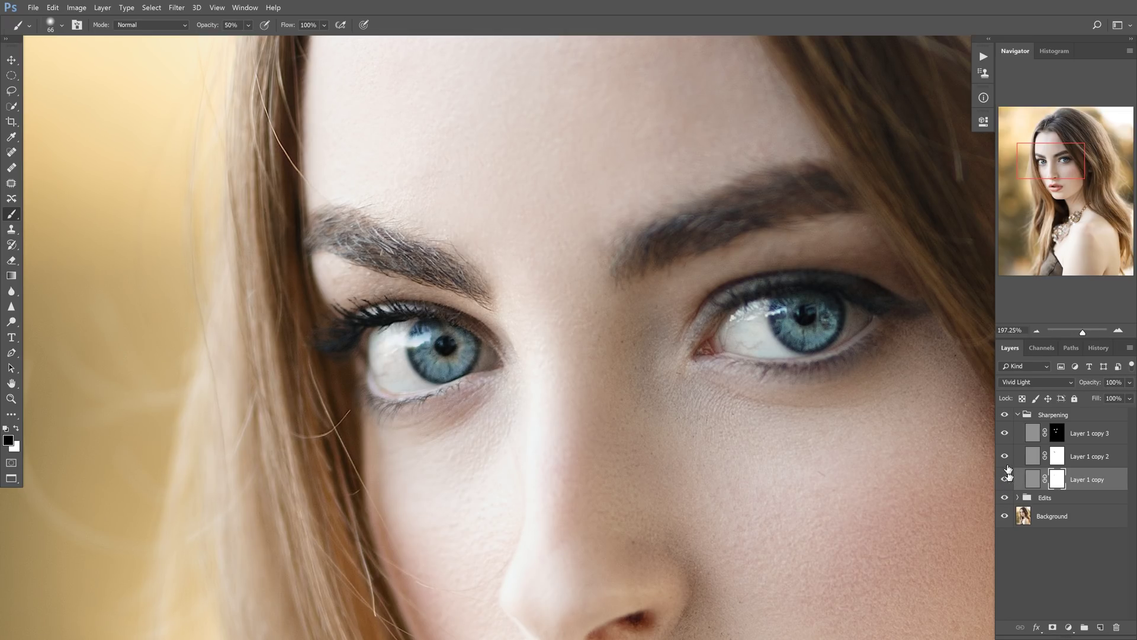
left_click(1033, 333)
left_click(1035, 333)
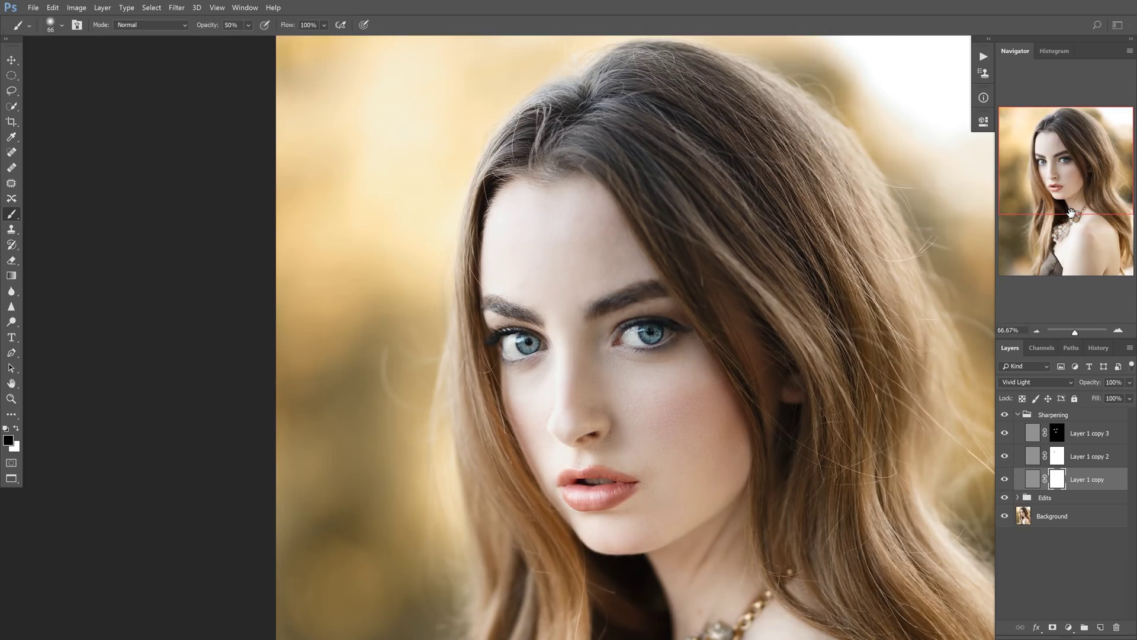
left_click(1005, 415)
left_click(1118, 330)
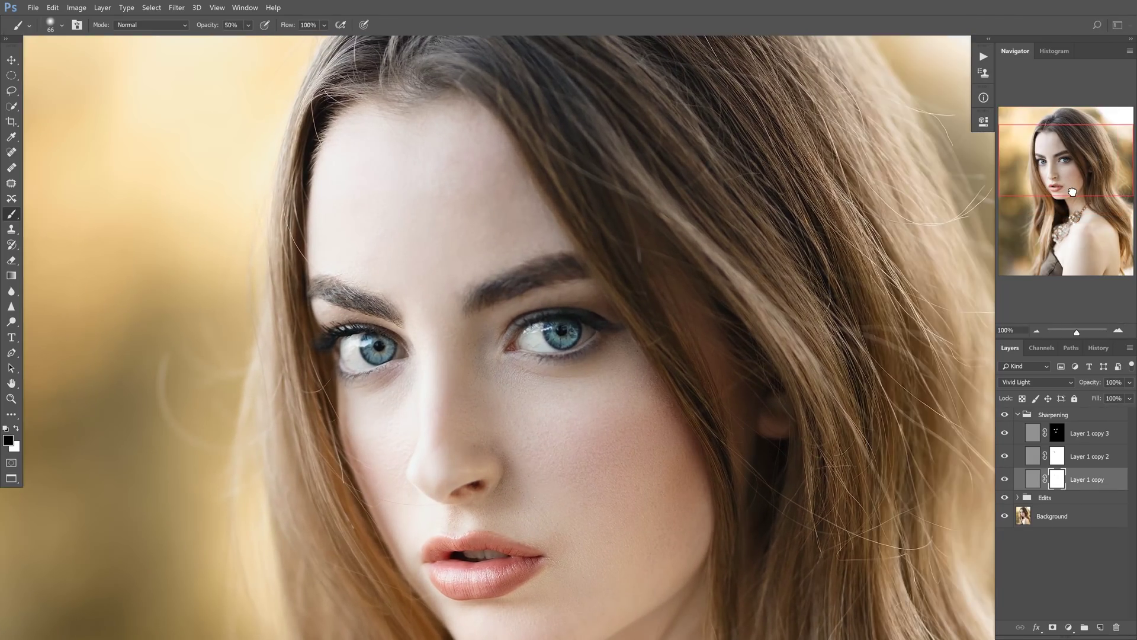
left_click_drag(1072, 191, 1074, 204)
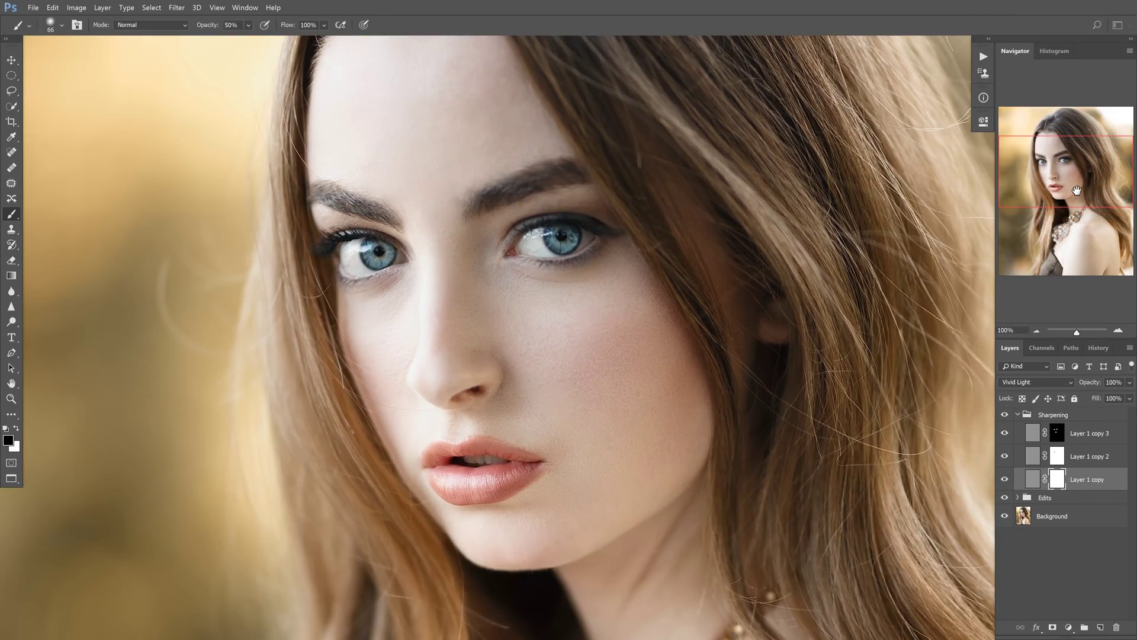
left_click(1003, 416)
left_click(1118, 330)
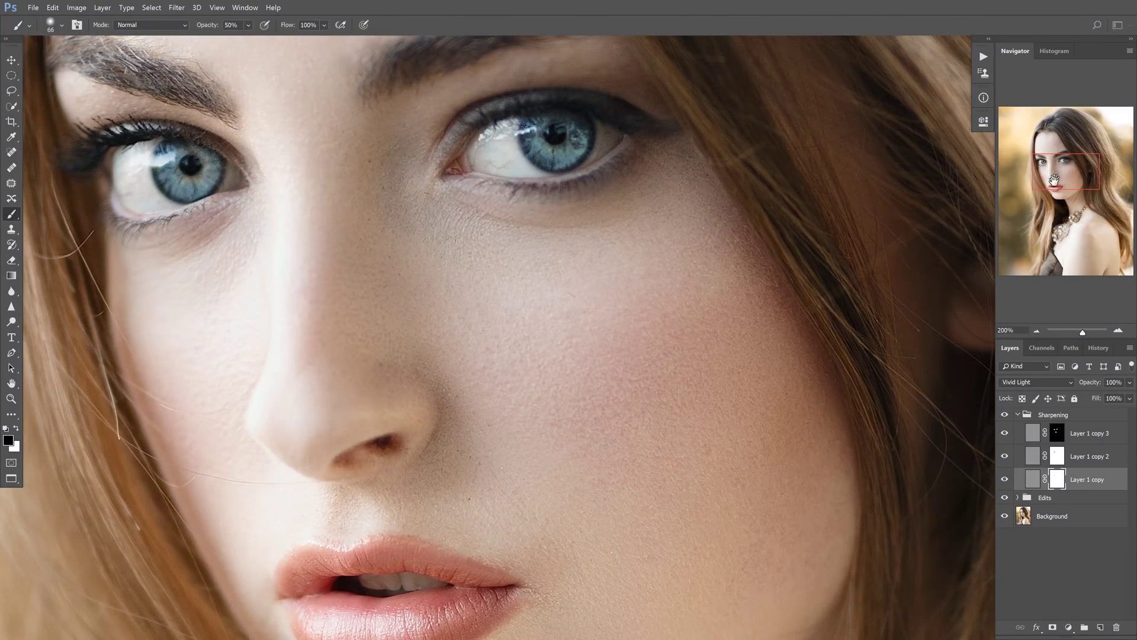
left_click(1009, 330)
type("150")
key("Return")
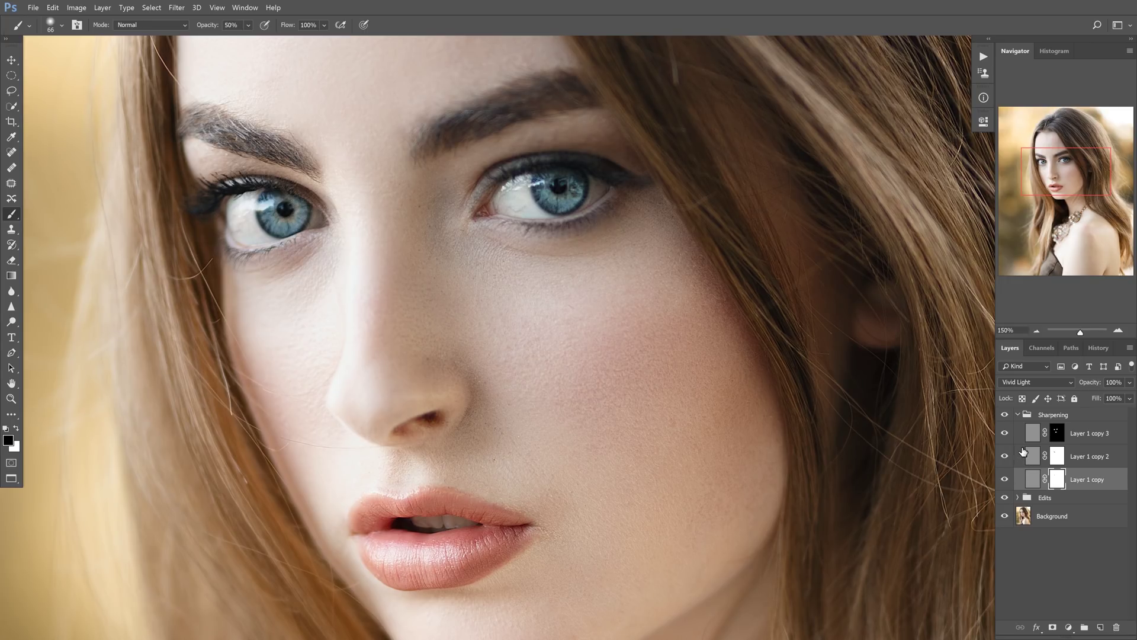
left_click(1003, 415)
left_click(1004, 414)
left_click(1095, 439)
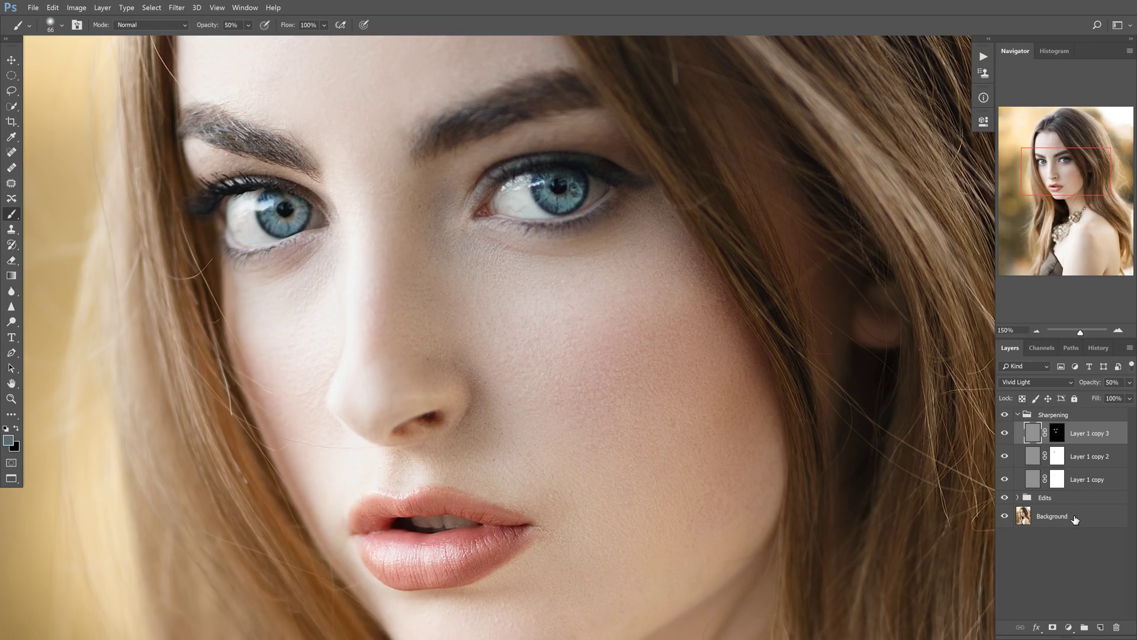
Step: Duplicate Layer 1 copy 3 six times and group copies 4 through 9 into Group 1
key("ctrl+j")
key("ctrl+j")
key("ctrl+j")
key("ctrl+j")
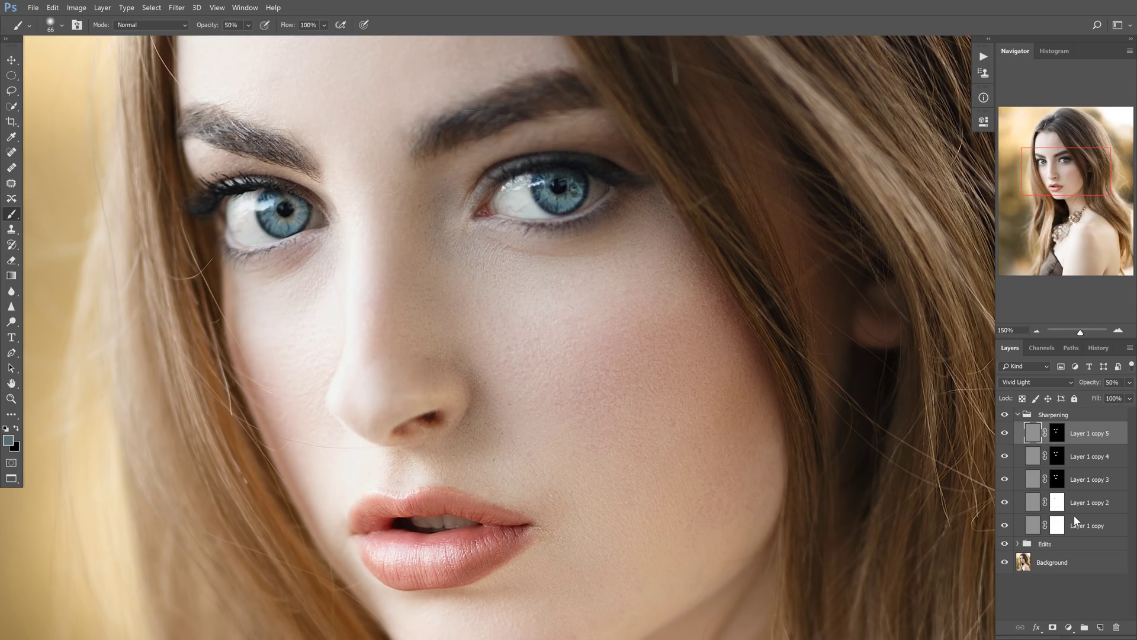
key("ctrl+j")
key("ctrl+j")
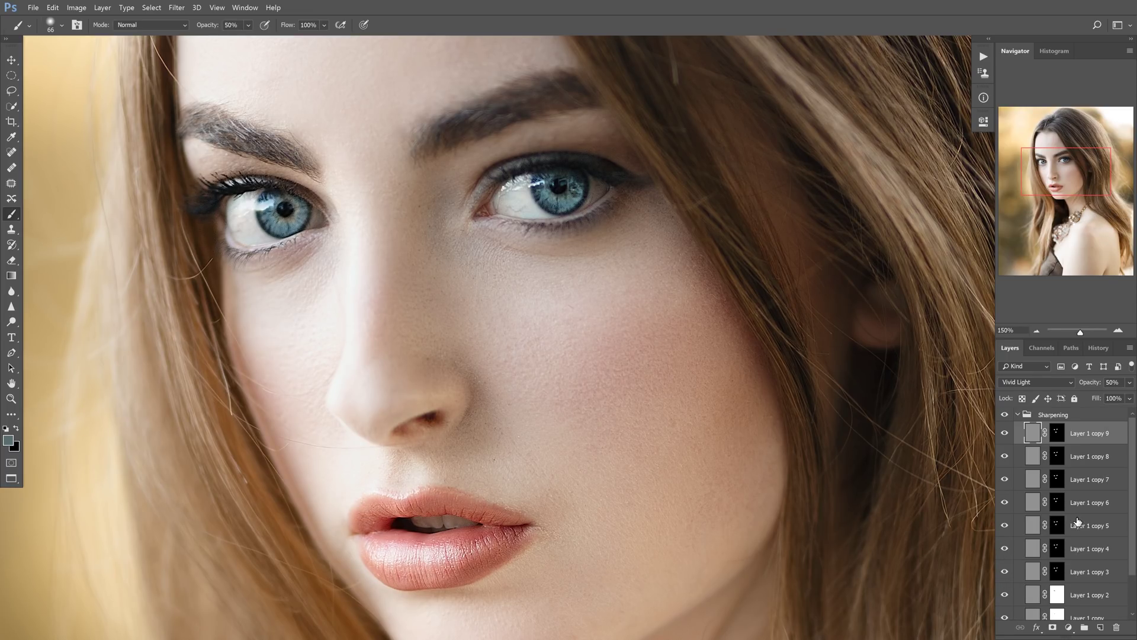
left_click(1035, 332)
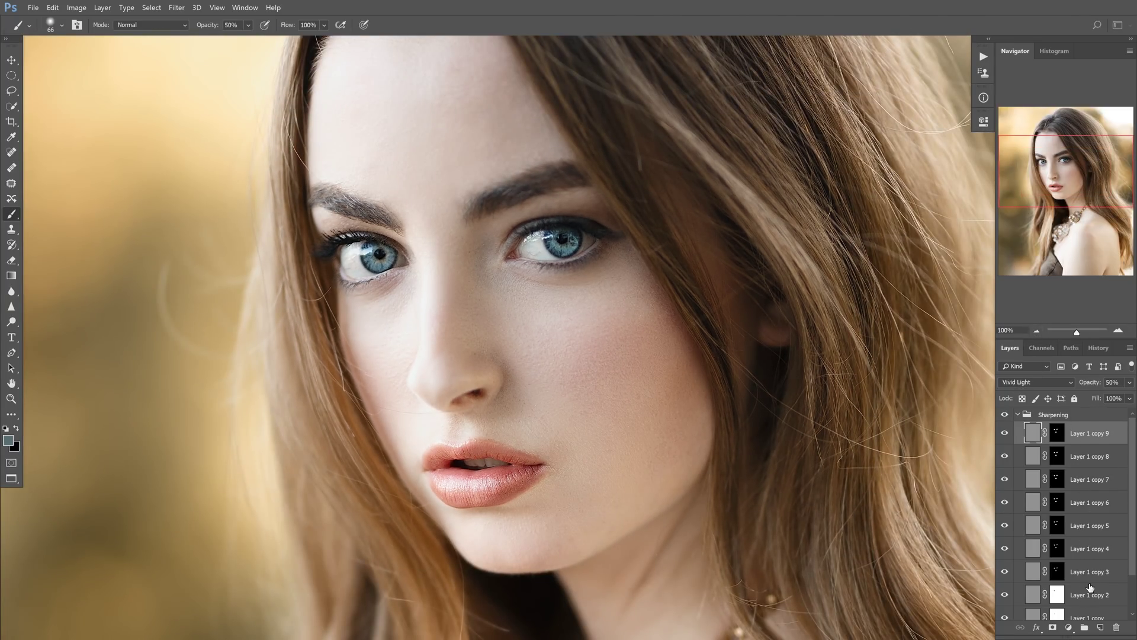
left_click(1090, 549, "shift")
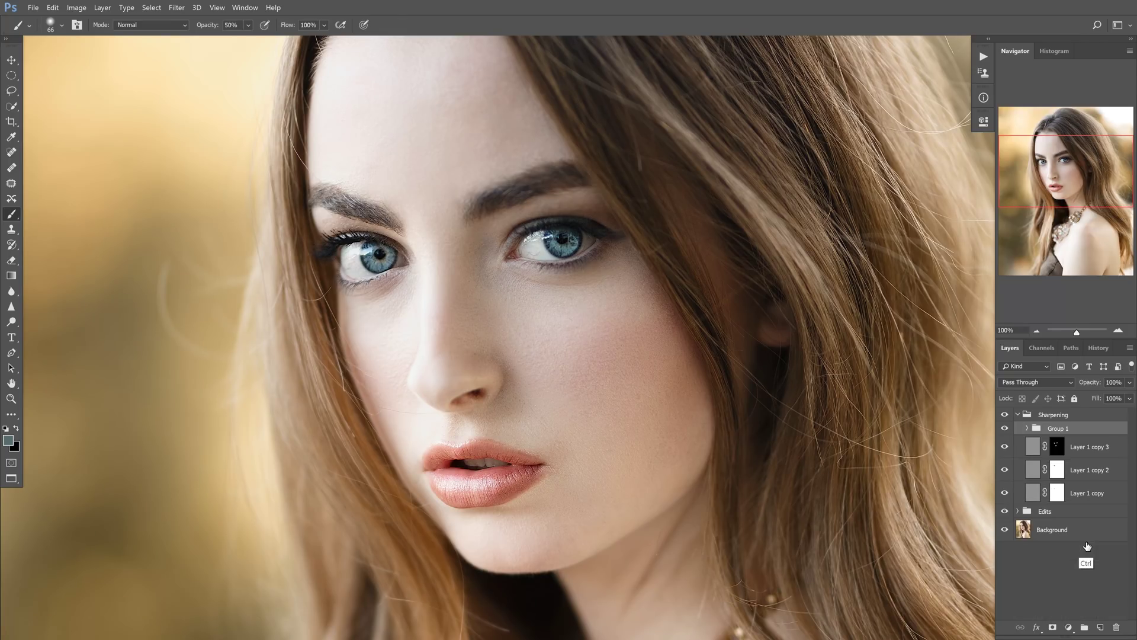
key("ctrl+g")
left_click(1005, 429)
left_click(1004, 428)
left_click(1005, 428)
left_click(1004, 428)
left_click(1119, 330)
left_click_drag(1060, 172, 1051, 176)
left_click(1004, 429)
left_click(1004, 428)
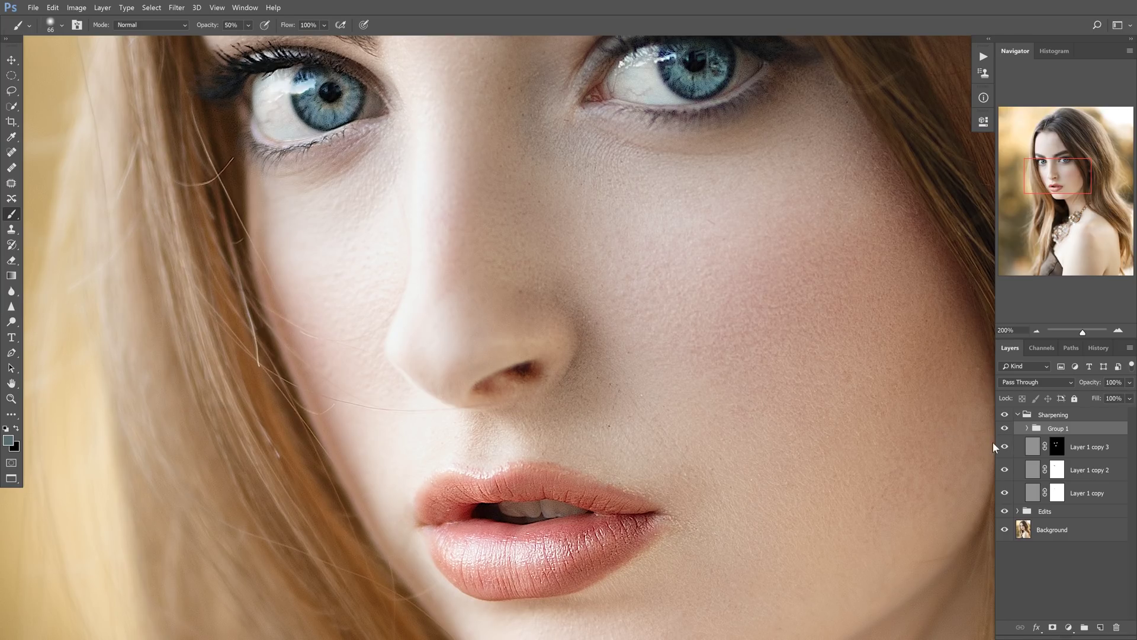
left_click(1004, 429)
left_click(1004, 429)
left_click(1036, 331)
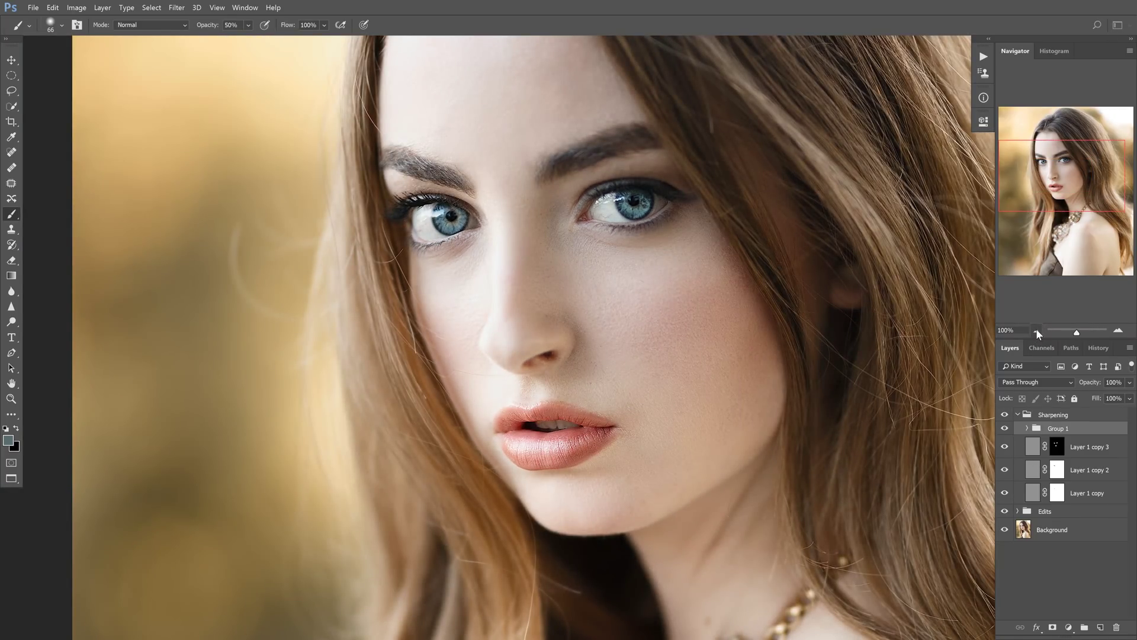
left_click(1036, 329)
left_click_drag(1068, 176, 1070, 179)
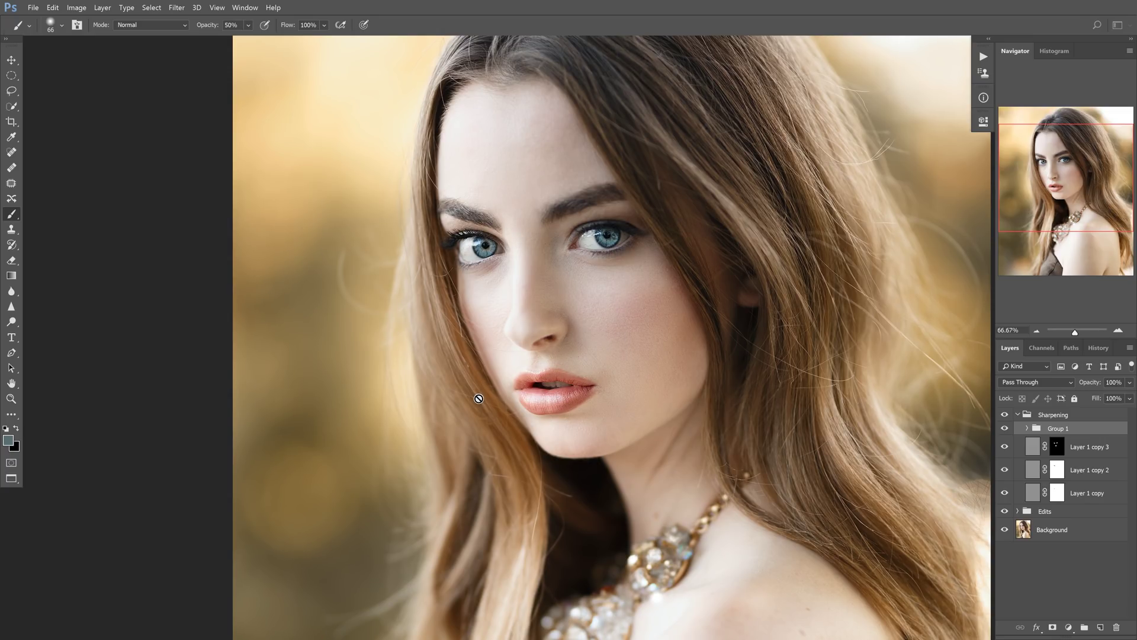
left_click(177, 7)
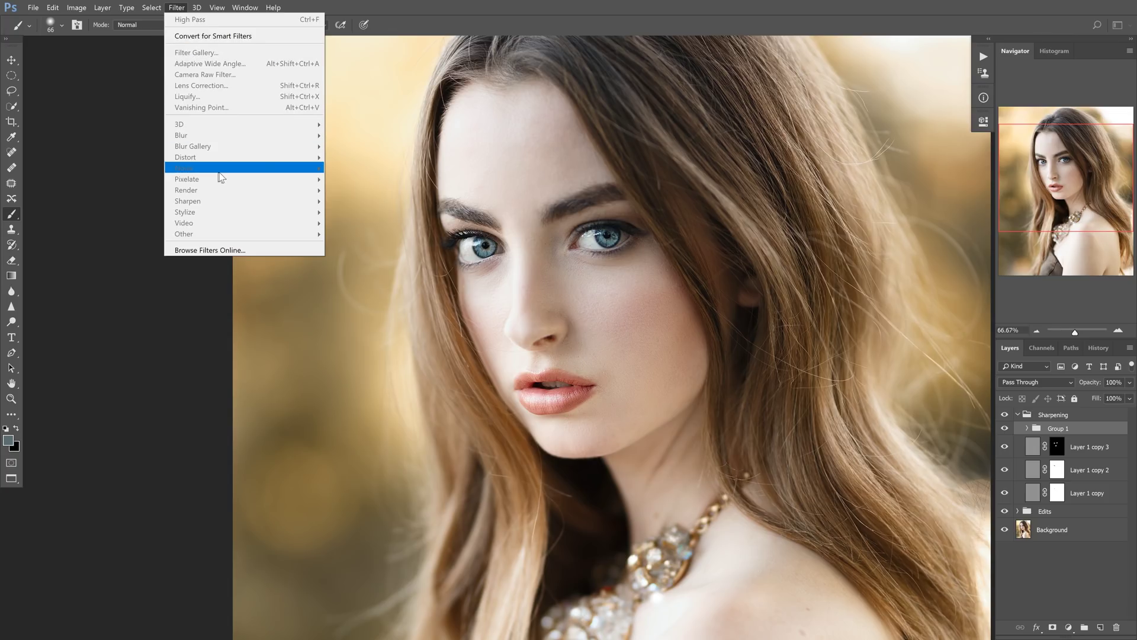
left_click(606, 14)
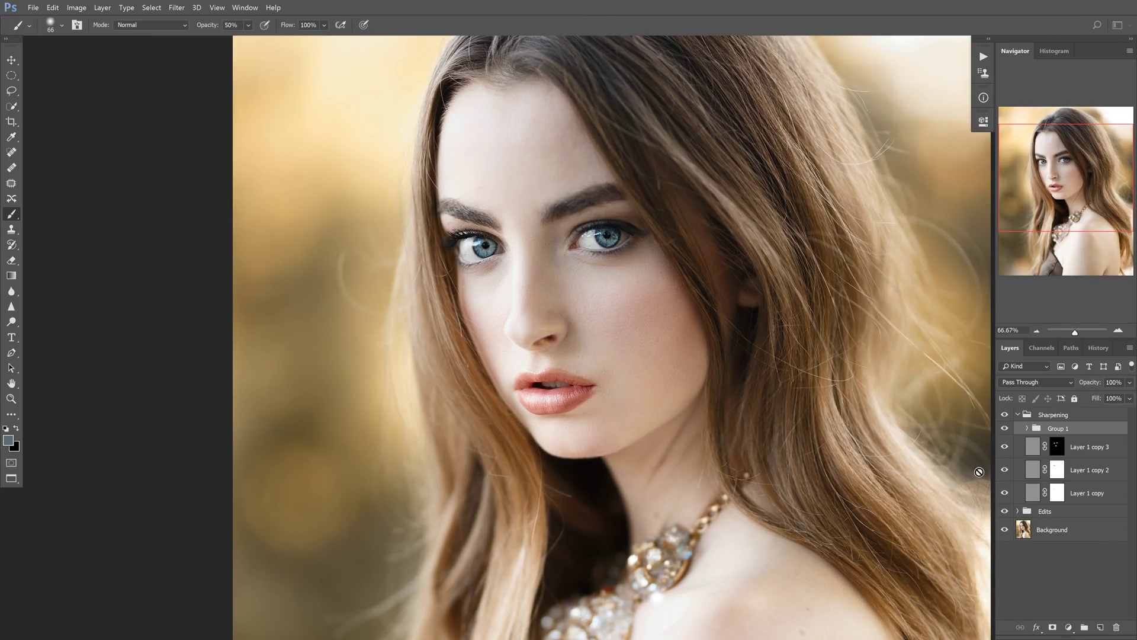